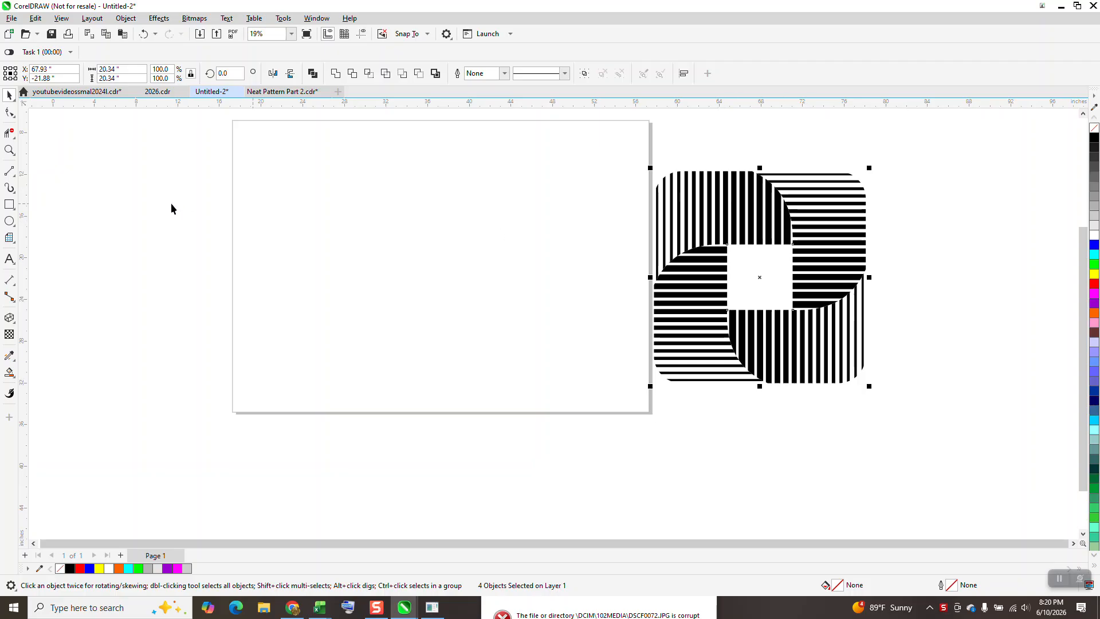
Draw a square about 17.6 inches wide and centre it on the page
left_click(11, 206)
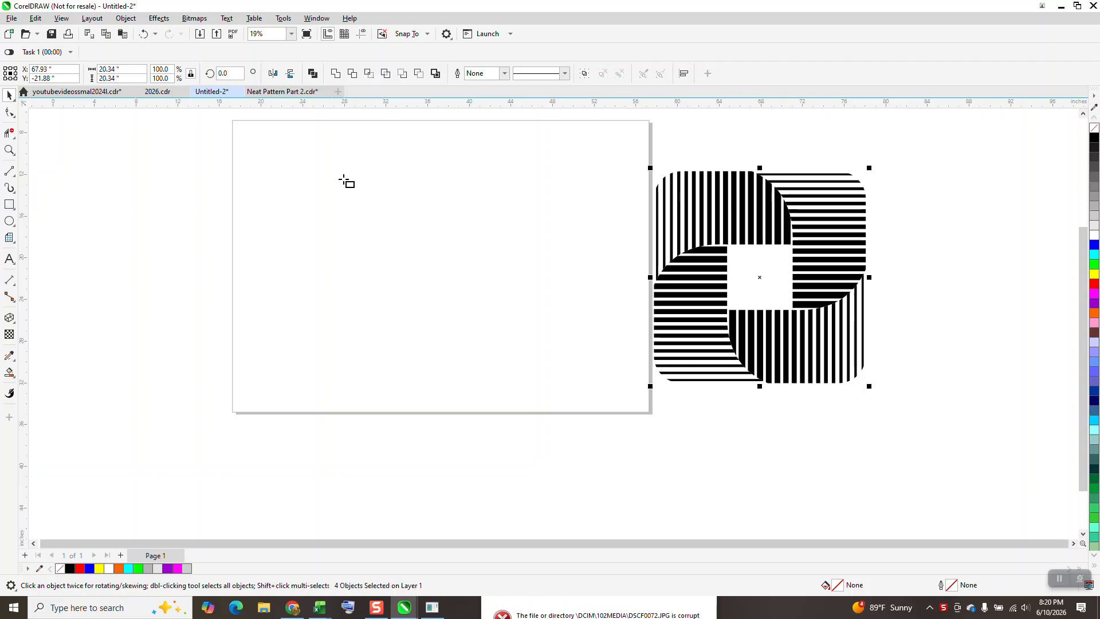
left_click_drag(543, 190, 360, 328)
key("p")
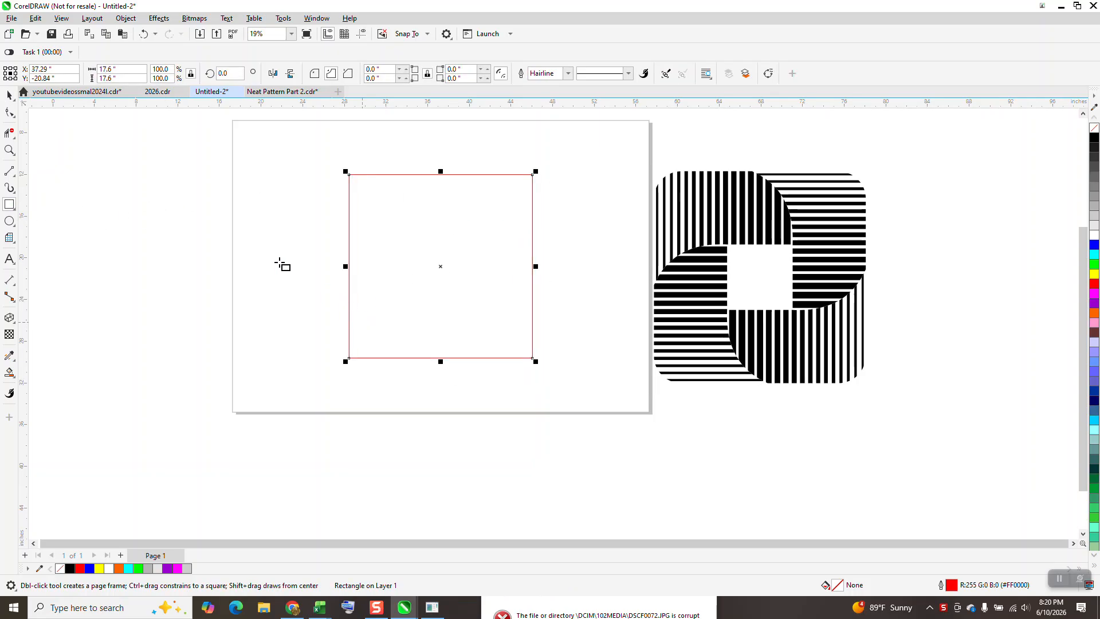
Round all four corners of the square to a radius of about 3.5 inches
left_click(10, 111)
left_click_drag(351, 179, 373, 180)
left_click(316, 75)
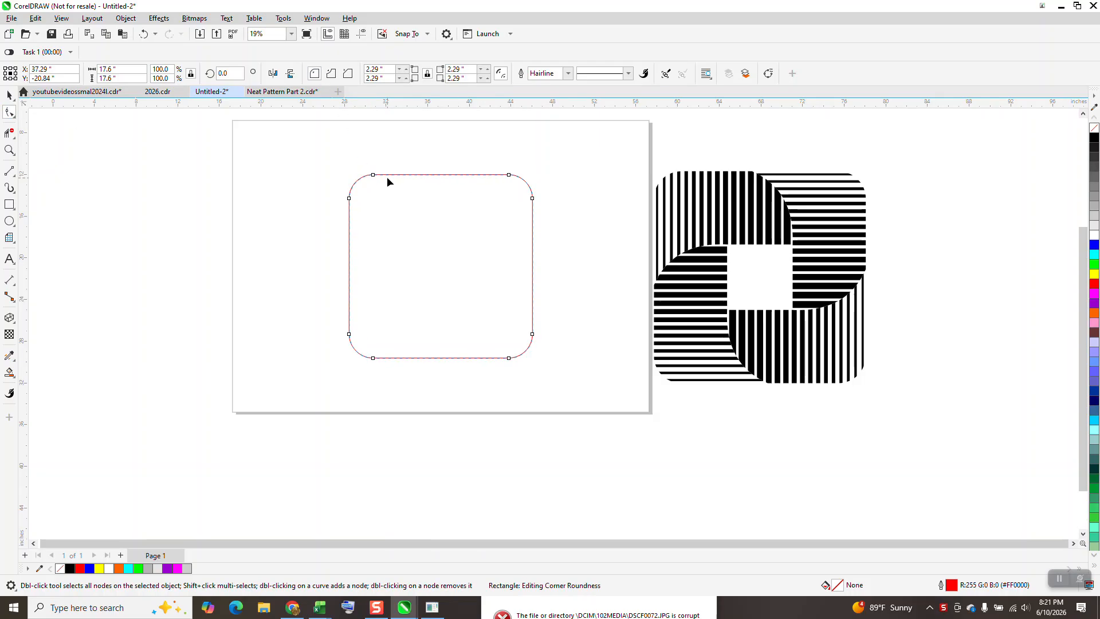
left_click_drag(376, 177, 386, 175)
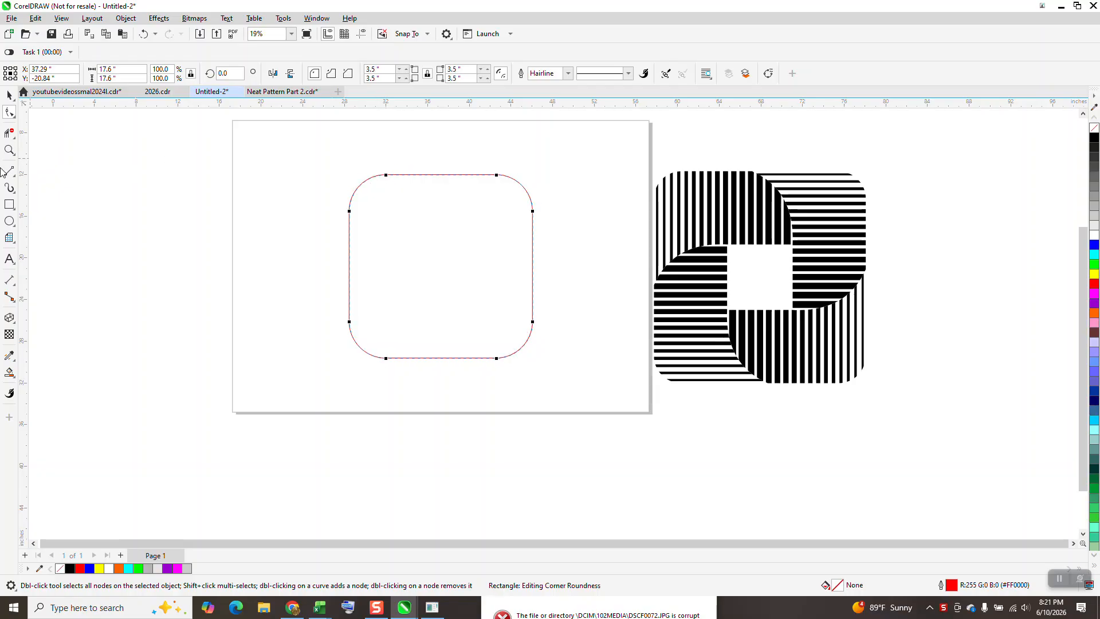
Draw a smaller square about 6 inches wide and centre it on the page inside the rounded square
left_click(9, 204)
left_click_drag(316, 218, 277, 281)
key("p")
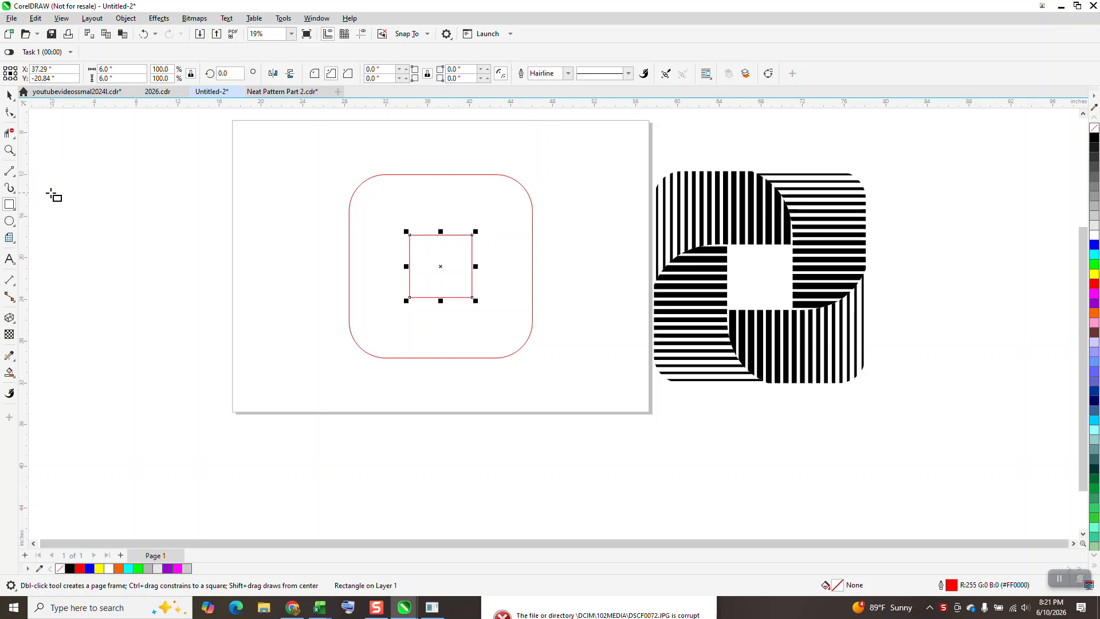
Draw a 3-point curve bulging up and outward from the inner square's upper-left corner to the rounded square's left edge
left_click(11, 172)
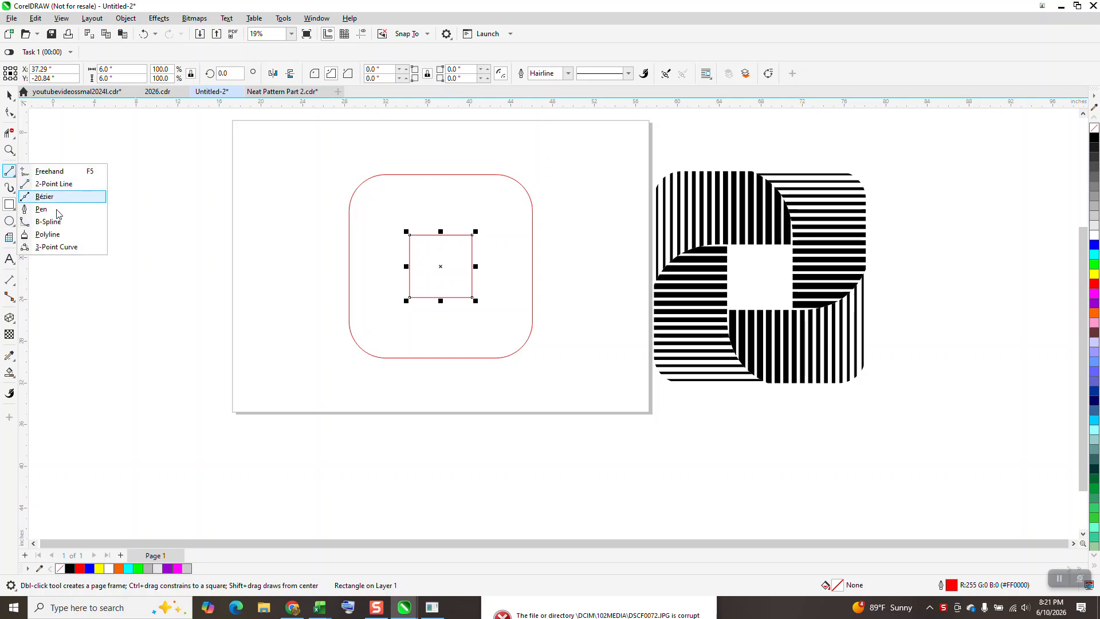
left_click(67, 248)
left_click_drag(410, 235, 350, 290)
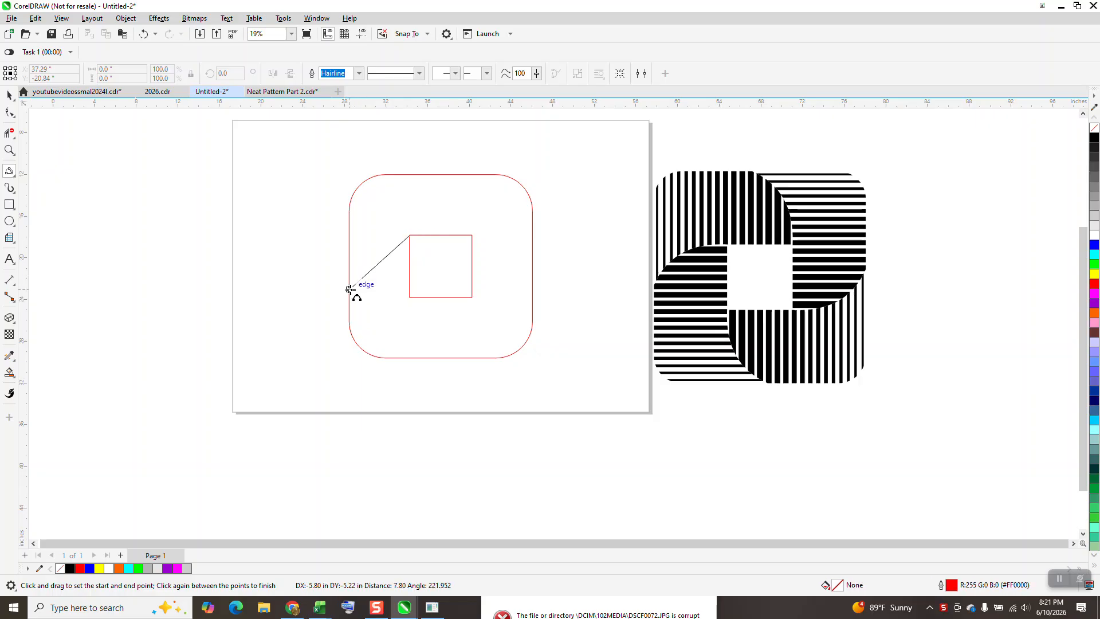
left_click(370, 247)
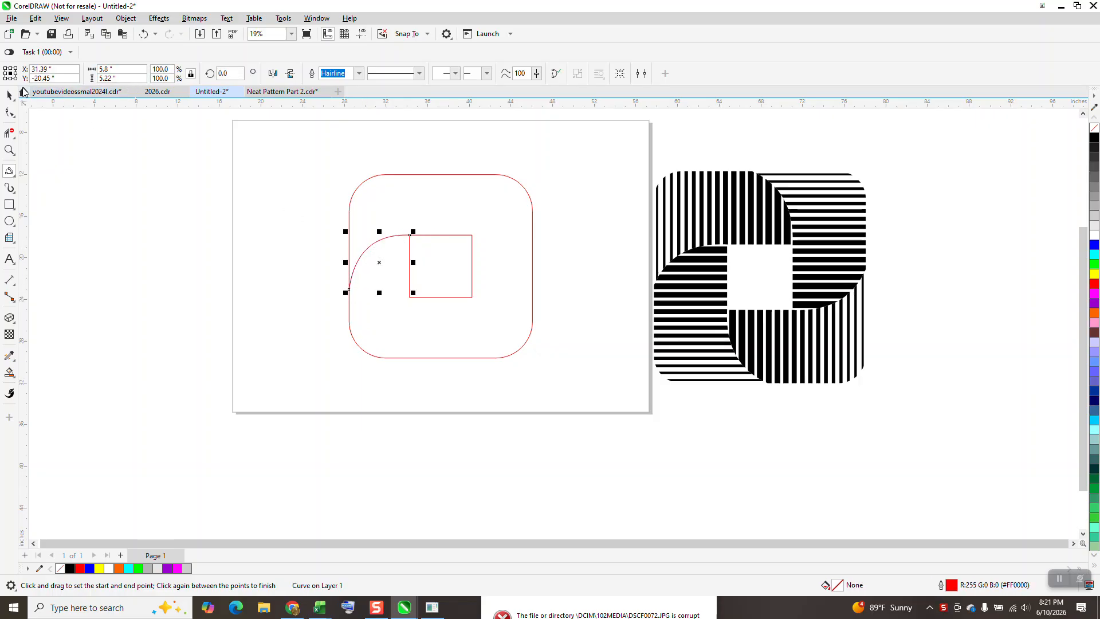
Create a copy of the curve rotated by -90 degrees so it joins the inner square's upper-right corner to the outer top edge
key("space")
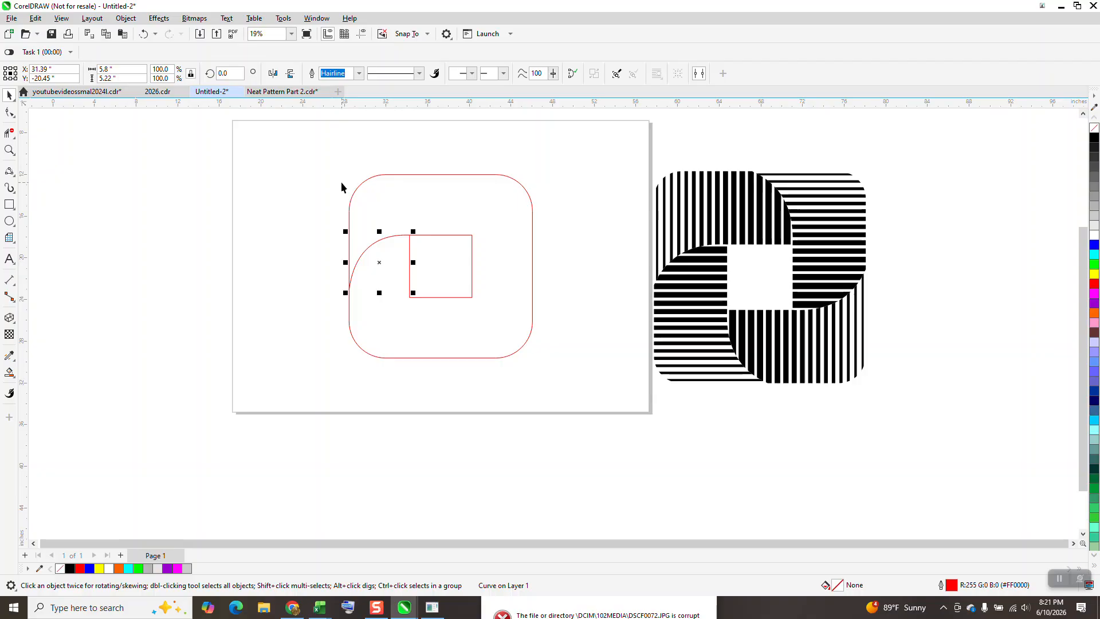
left_click(226, 73)
type("-90")
key("Return")
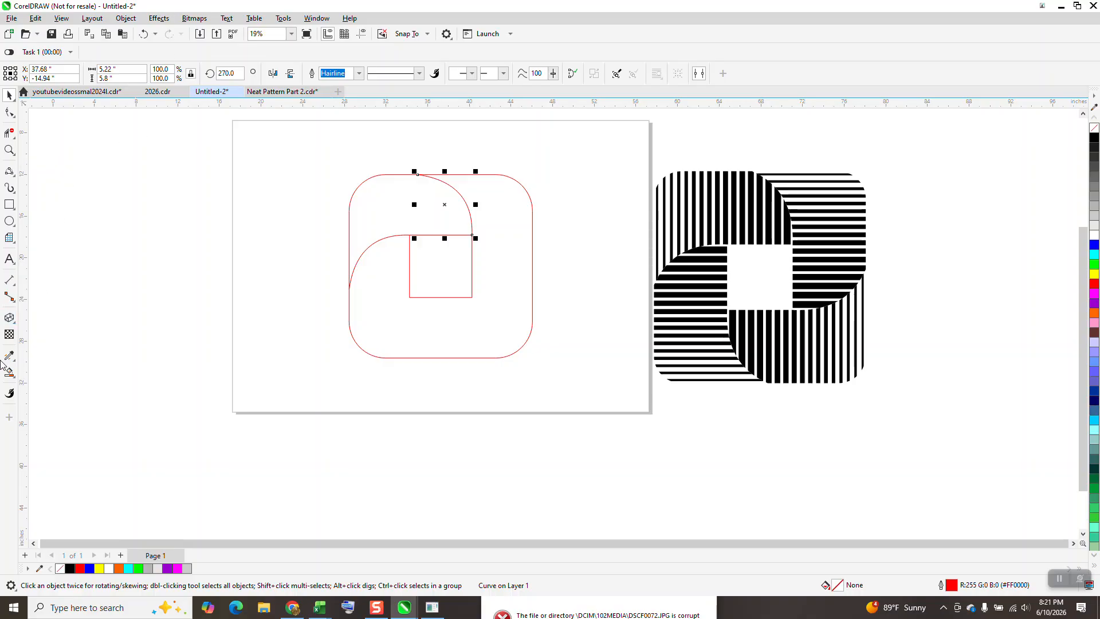
Smart-fill the upper-left region between the two curves with blue and move the filled shape left, clear of the outlines
left_click(396, 225)
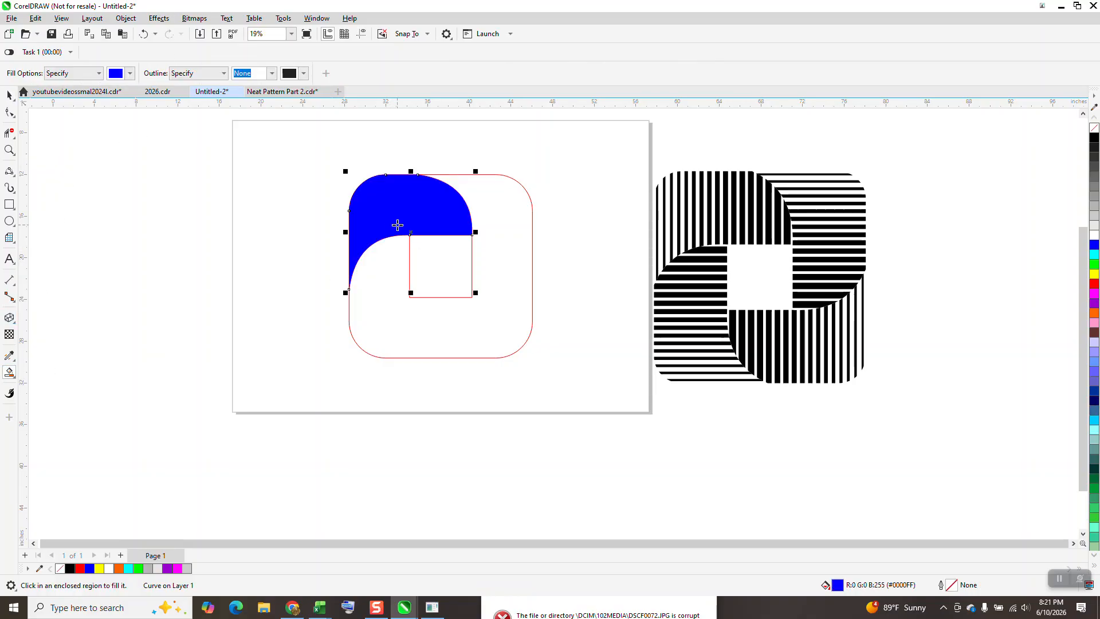
key("Left")
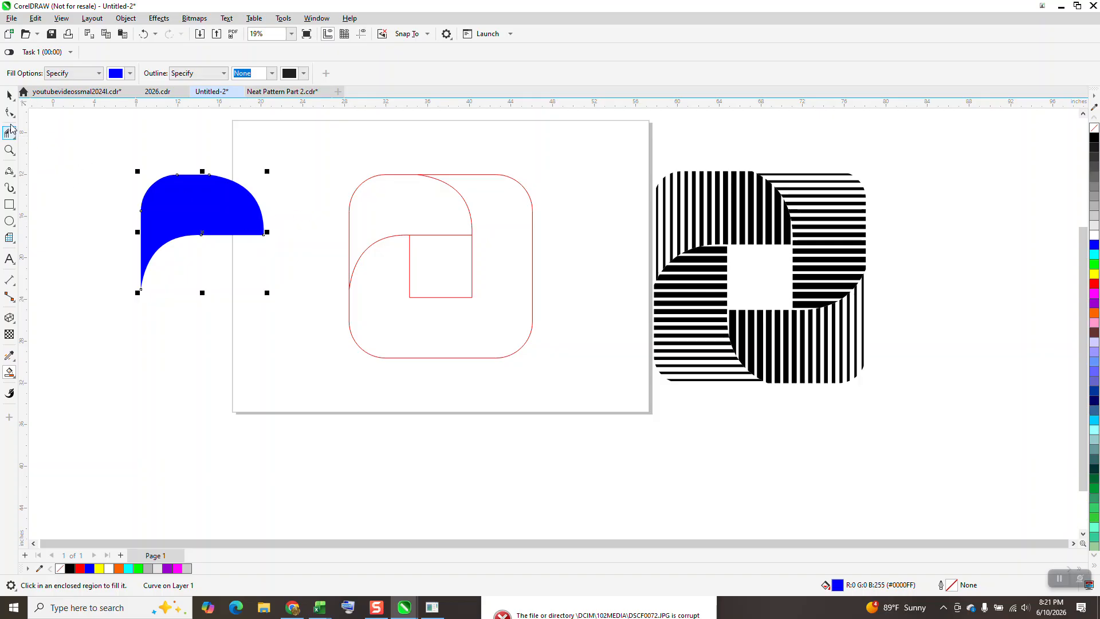
key("space")
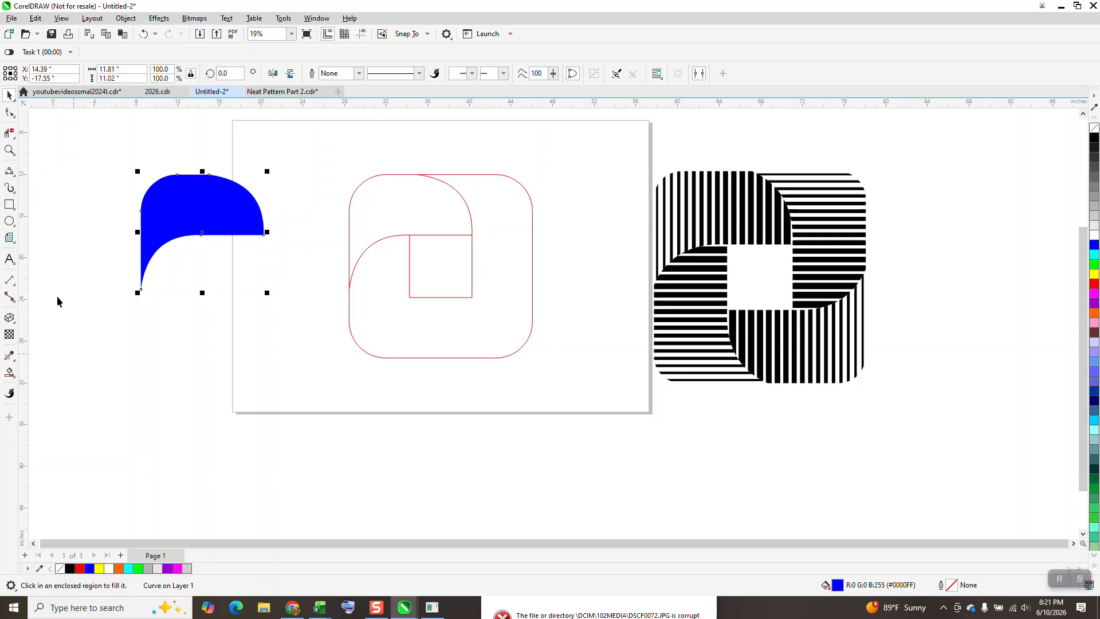
Draw a vertical two-point line about 11.9 inches long below the blue shape's left side
left_click(14, 176)
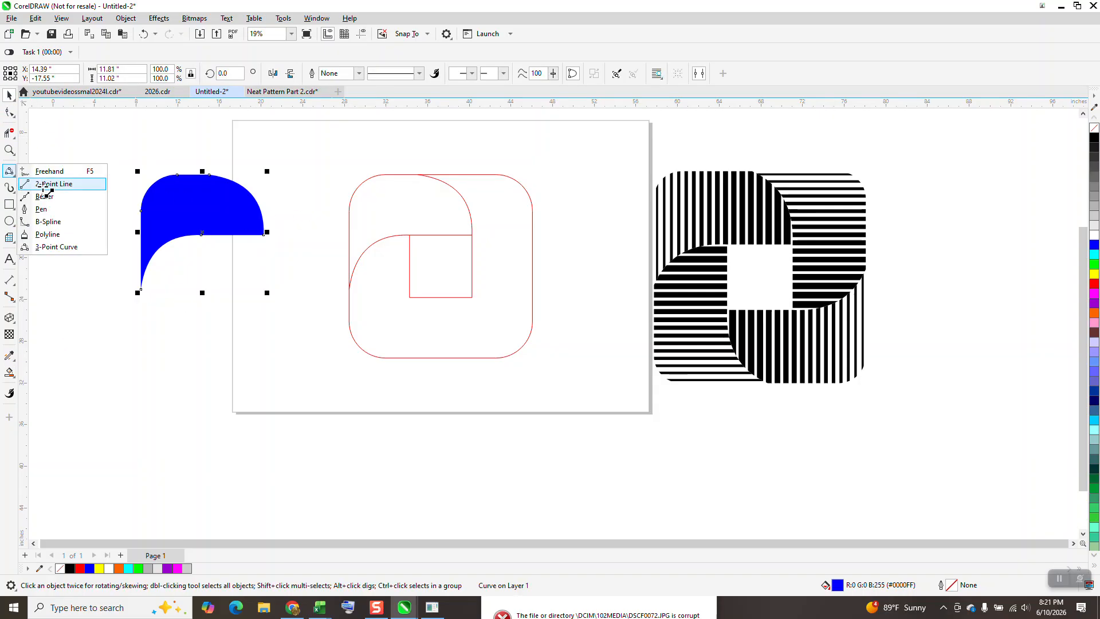
left_click(44, 186)
left_click_drag(127, 316, 129, 365)
left_click_drag(128, 440, 128, 444)
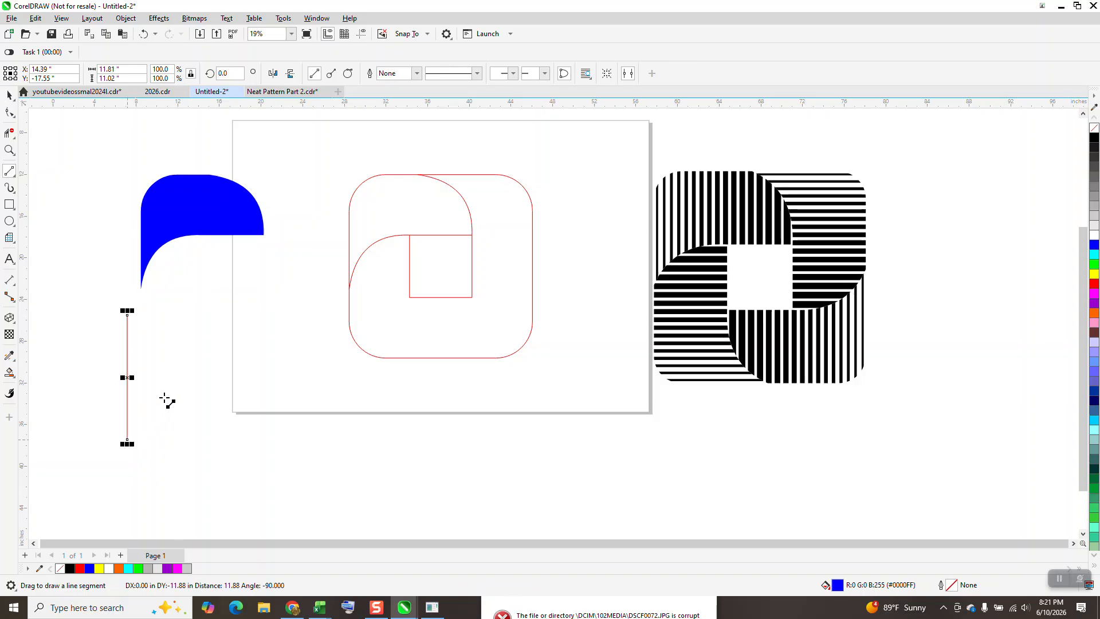
Set the vertical line's outline width to 4 pt and its fill and outline colour to black
left_click(417, 74)
left_click(387, 135)
left_click(1095, 139)
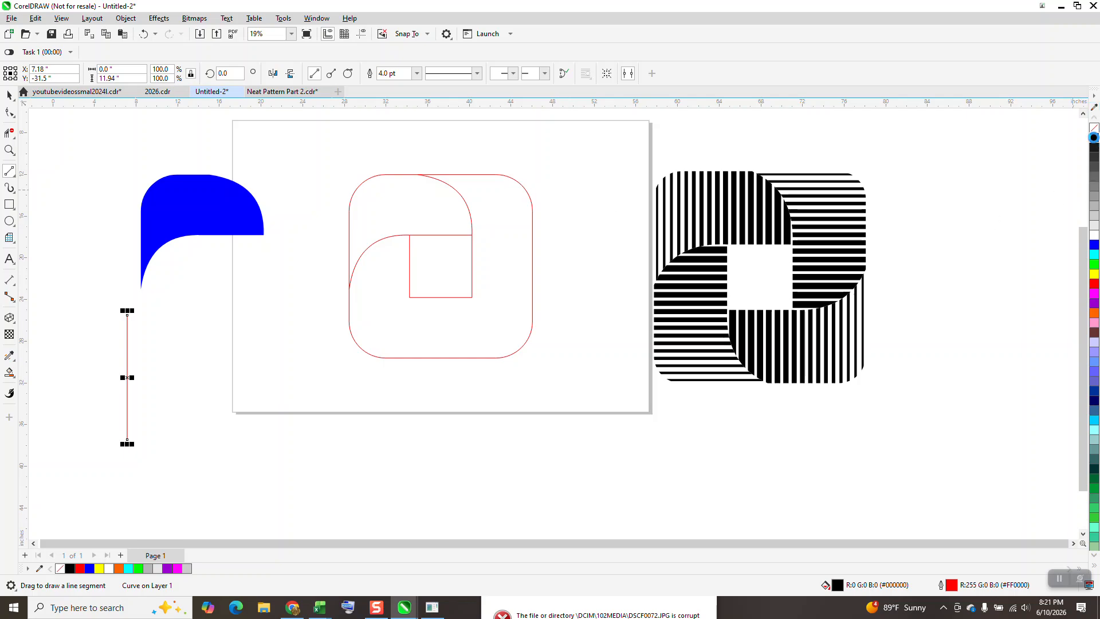
right_click(1094, 139)
Place a copy of the line about 11.7 inches to its right and set the copy's outline width to 36 pt
key("space")
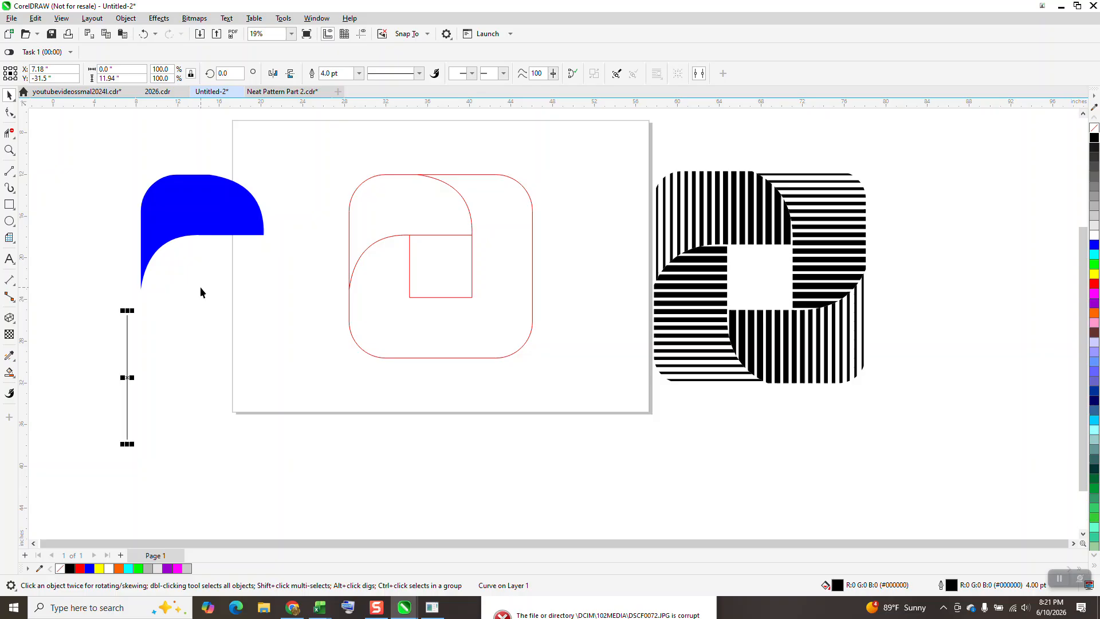
left_click_drag(127, 376, 249, 377)
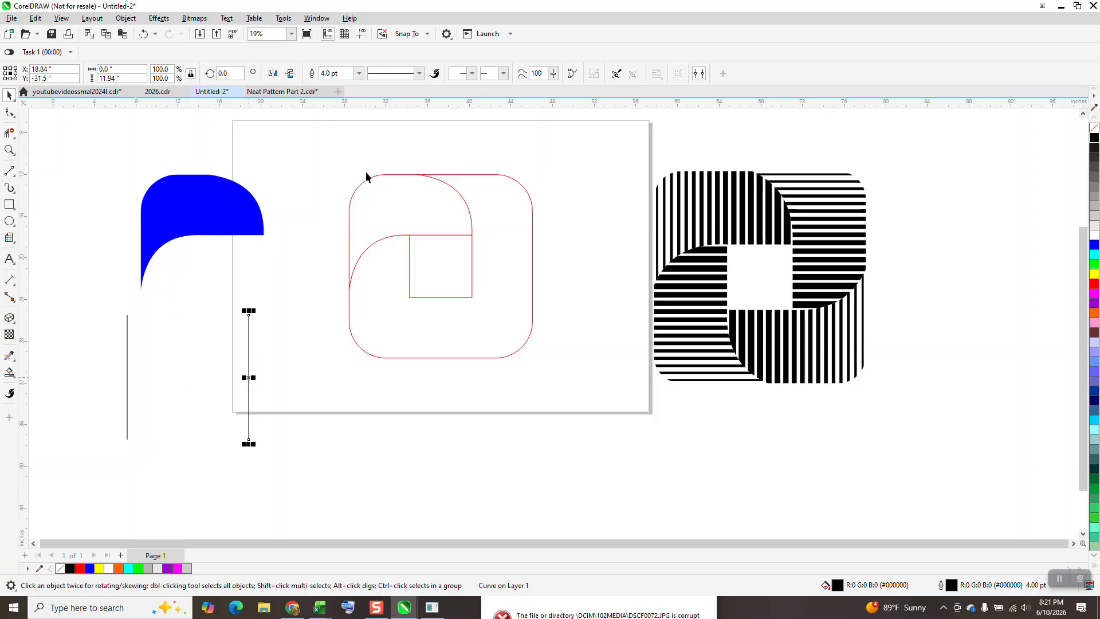
left_click(360, 73)
left_click(329, 210)
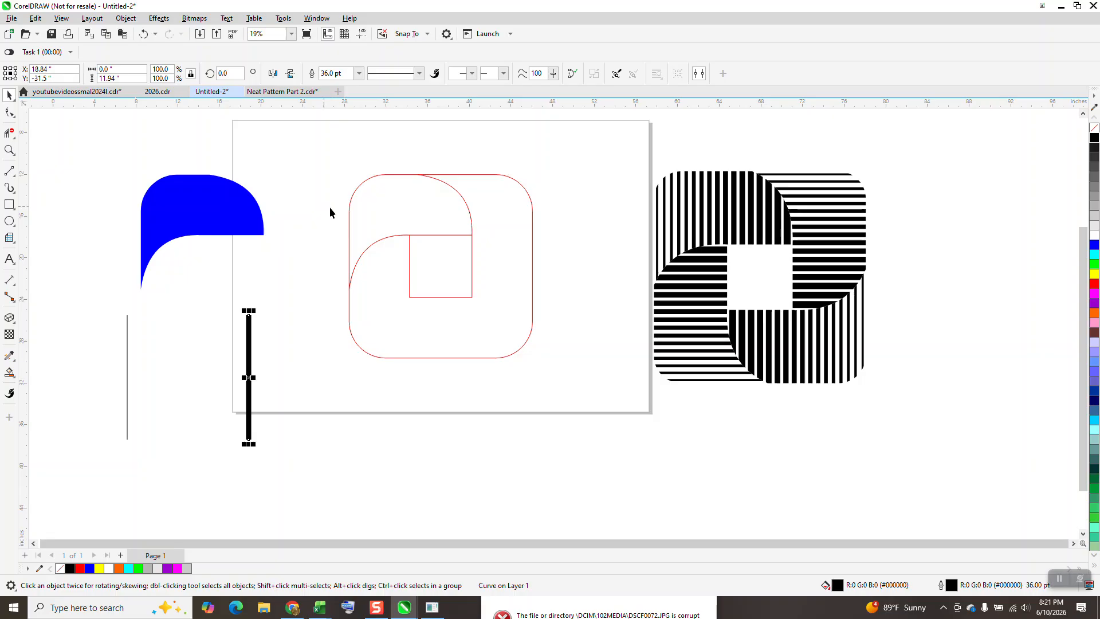
Blend the thin line into the thick line using 17 steps
left_click_drag(131, 379, 294, 457)
left_click(159, 20)
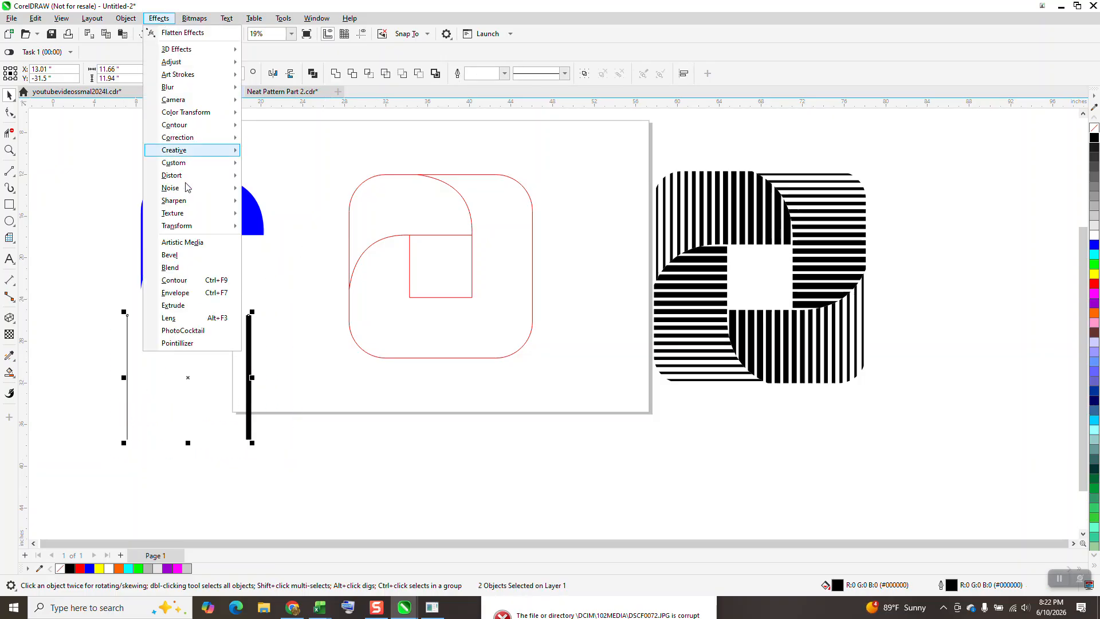
left_click(181, 269)
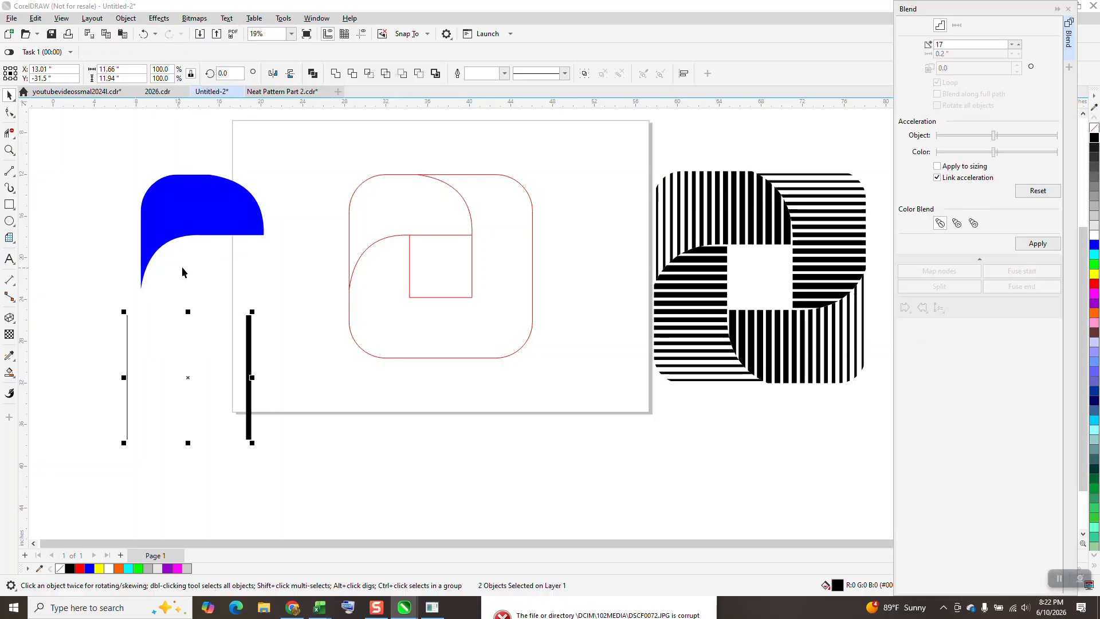
left_click(1041, 245)
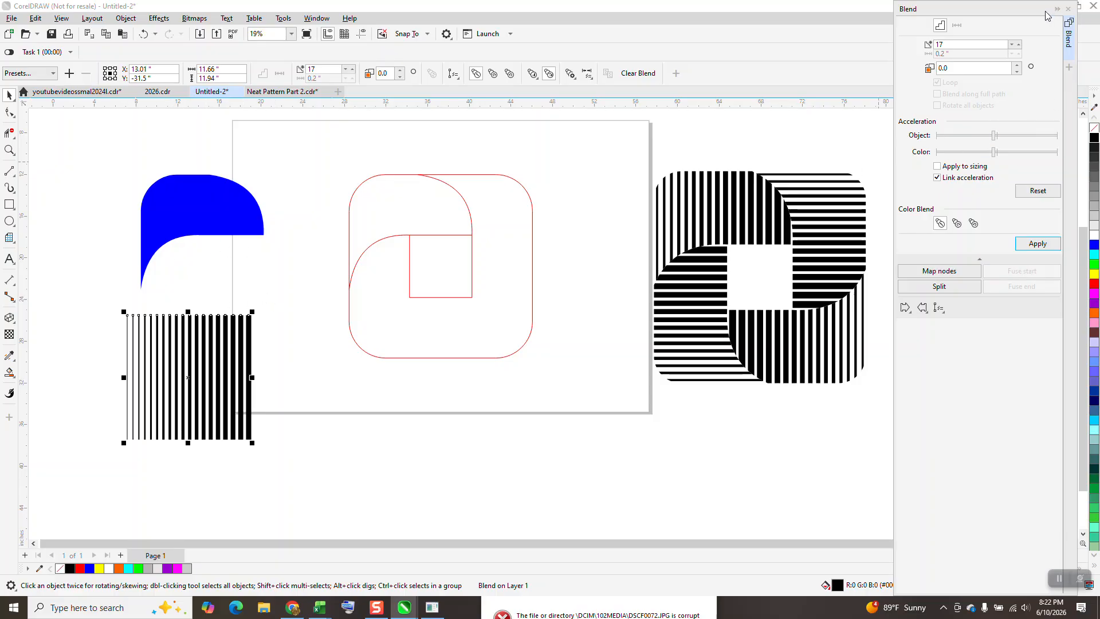
Break the line blend apart into separate objects
left_click_drag(1046, 12, 1051, 168)
left_click_drag(98, 299, 286, 465)
left_click(125, 18)
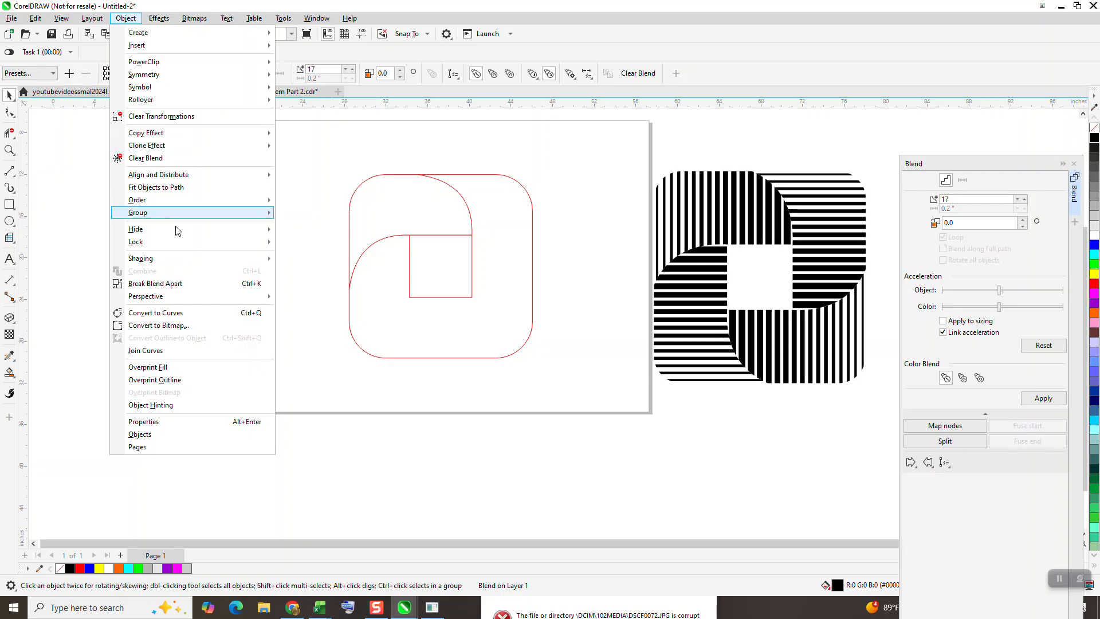
left_click(169, 283)
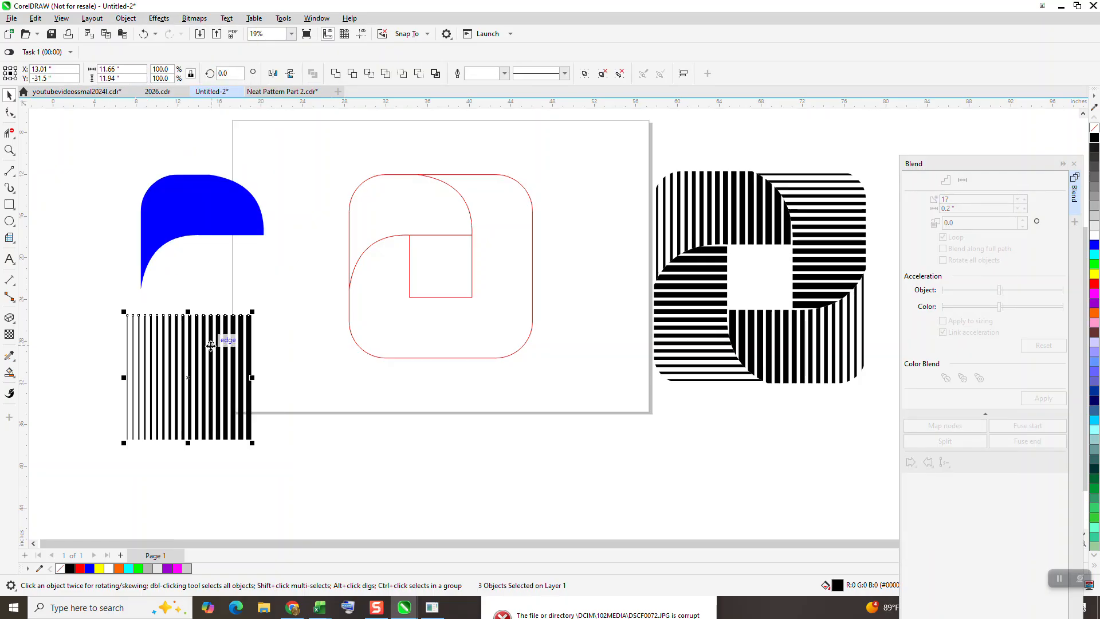
Group all the blended lines and place the striped group over the blue shape
left_click_drag(270, 449, 270, 449)
key("ctrl+g")
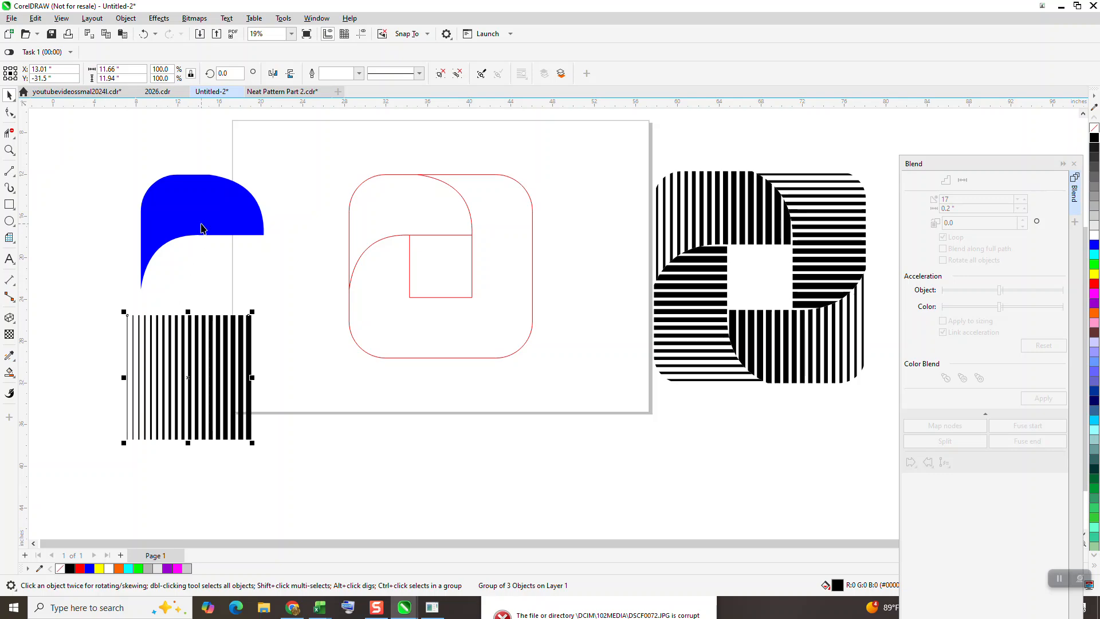
left_click_drag(195, 360, 211, 209)
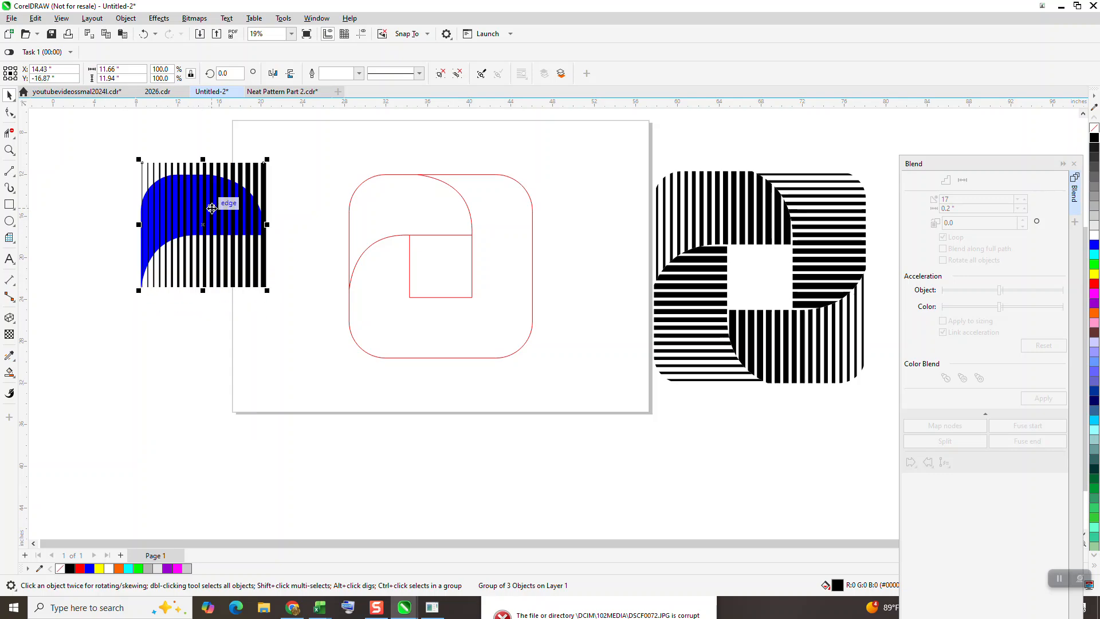
Try to intersect the striped group with the blue shape while the stripes are in front
left_click_drag(102, 136, 311, 326)
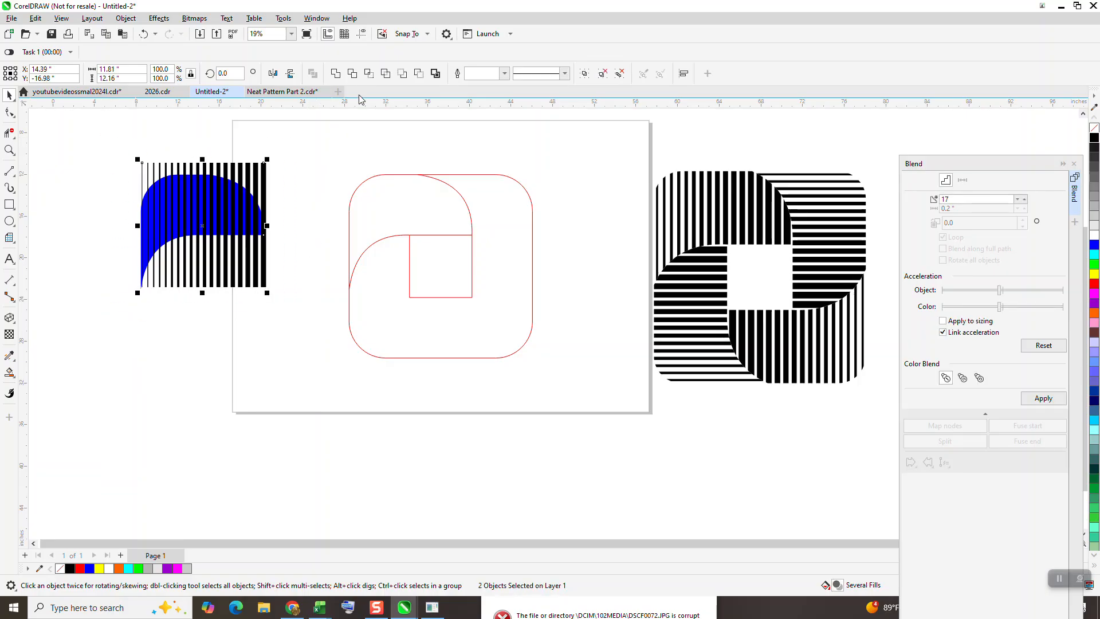
left_click(368, 74)
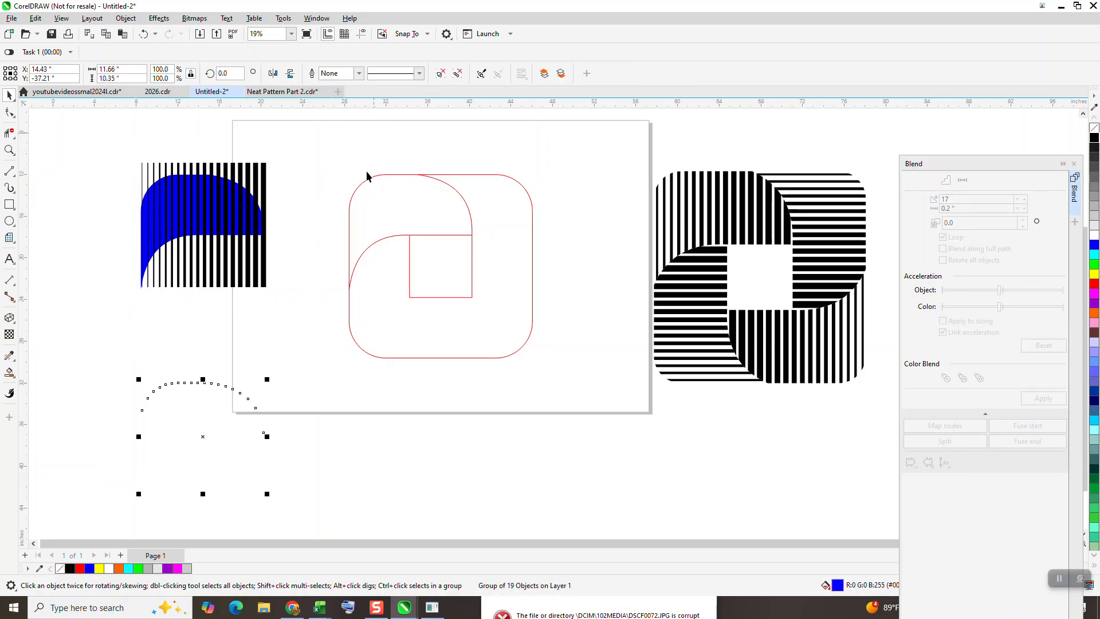
left_click(287, 246)
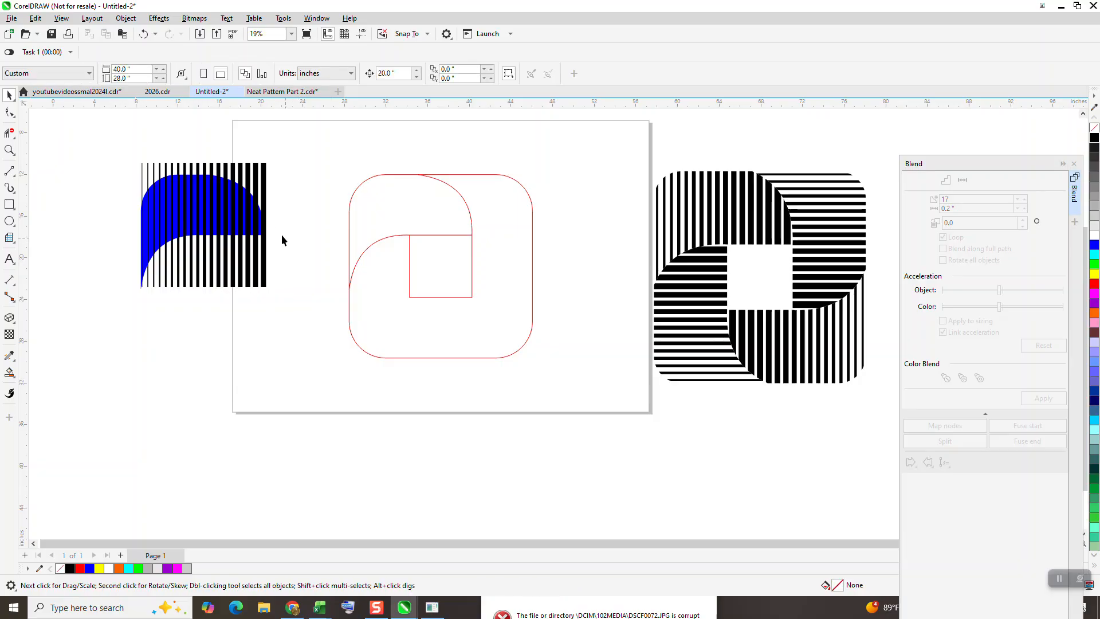
Send the striped group behind the blue shape and intersect the two objects
left_click(265, 209)
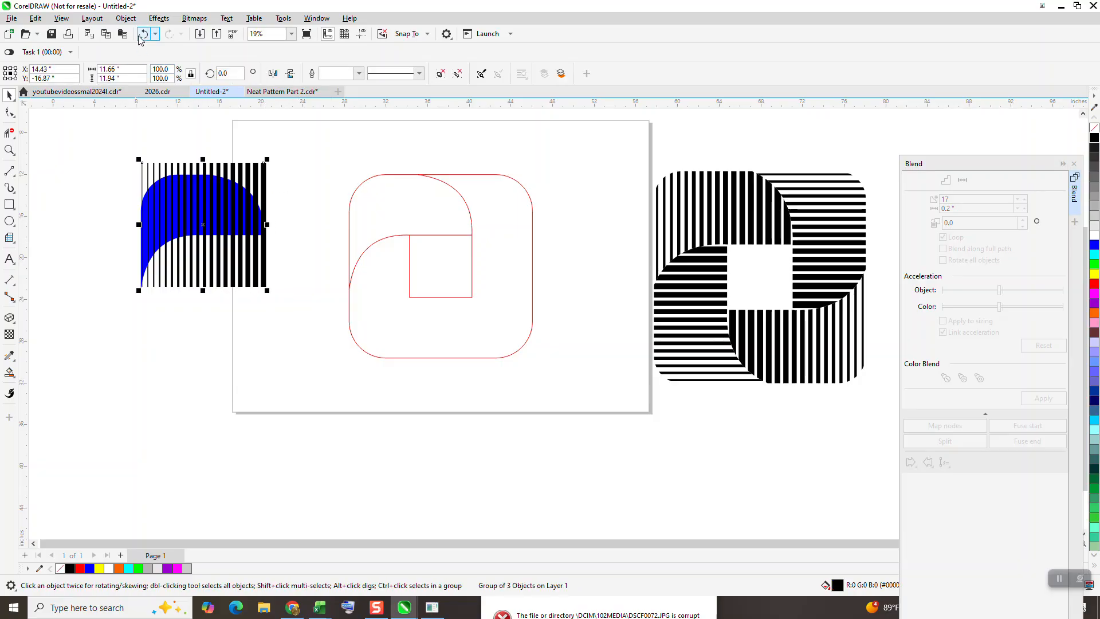
left_click(125, 18)
mouse_move(143, 200)
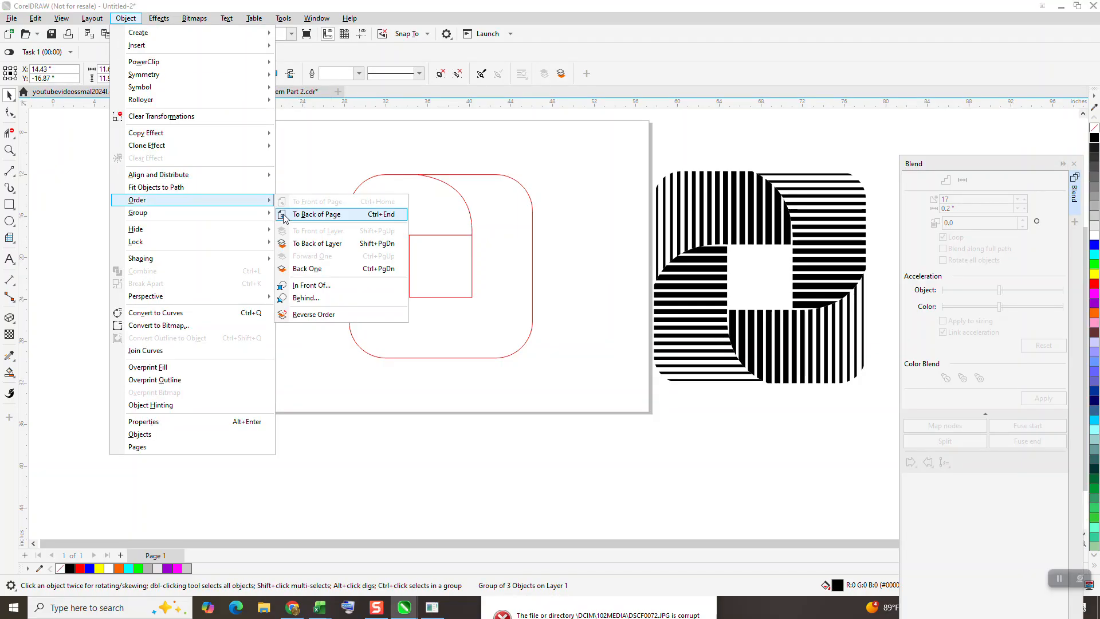
left_click(304, 200)
left_click_drag(112, 141, 290, 313)
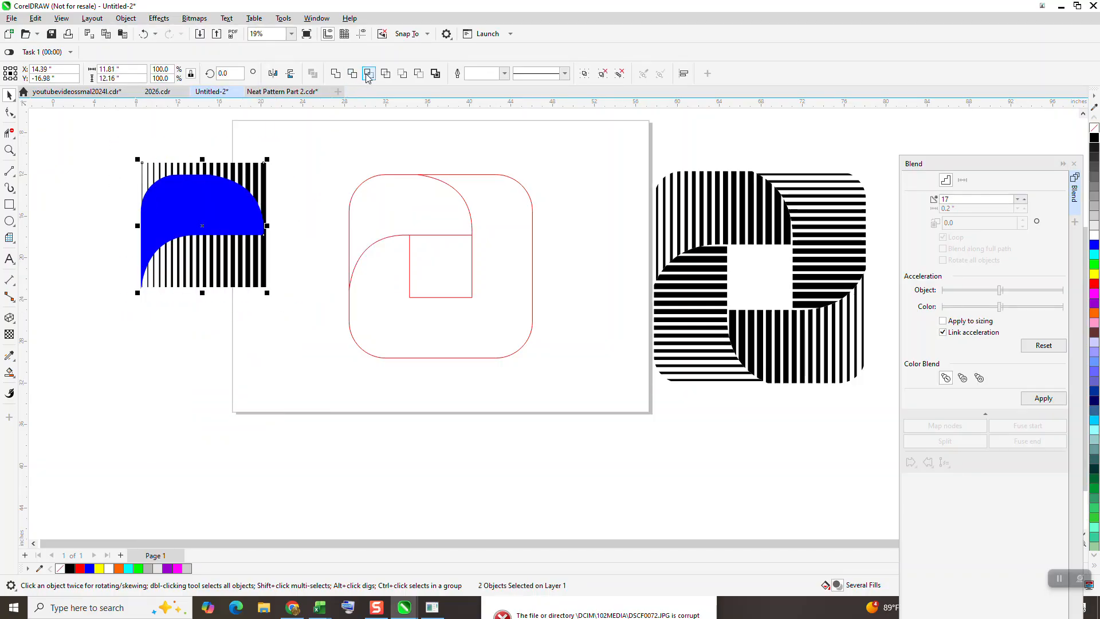
left_click(367, 76)
Move the clipped stripes below the shape and delete the original striped group, undoing both changes
key("Down")
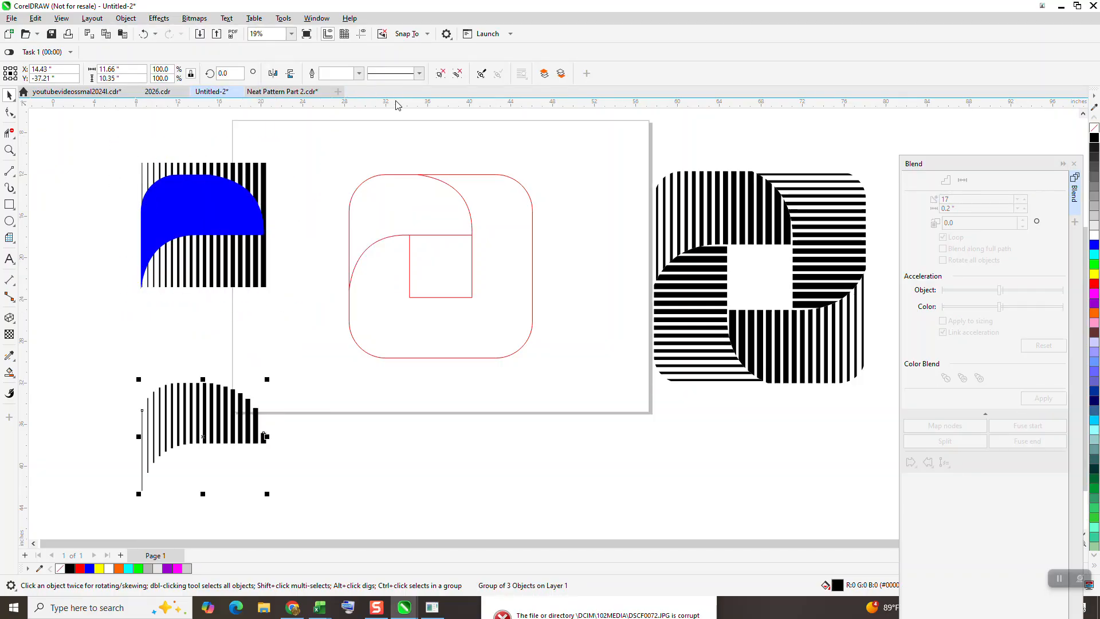
left_click(255, 254)
key("Delete")
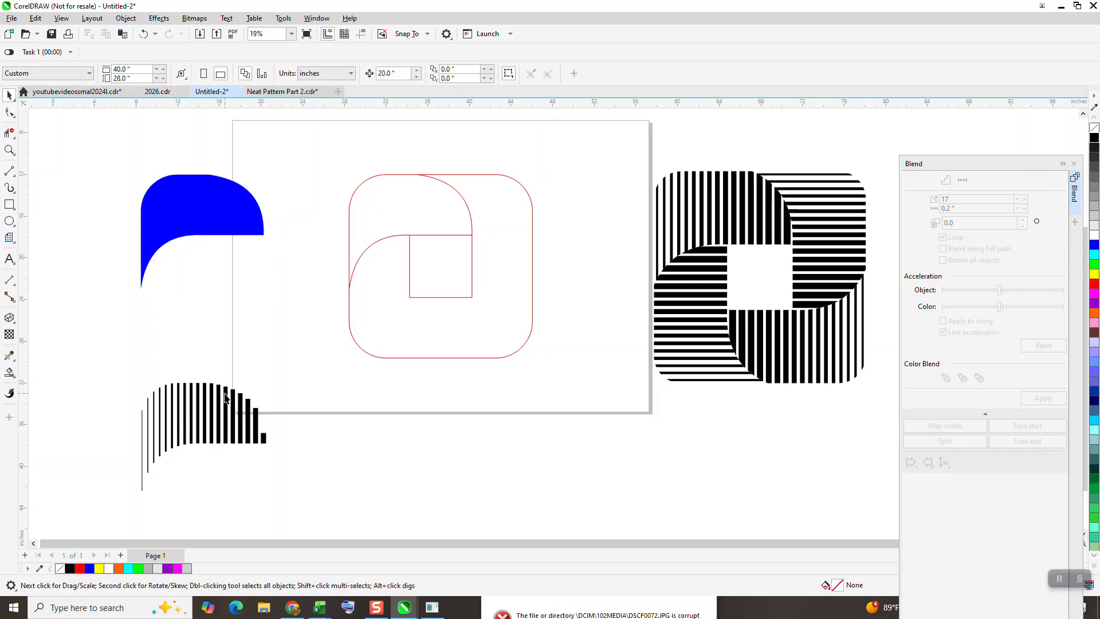
left_click(145, 36)
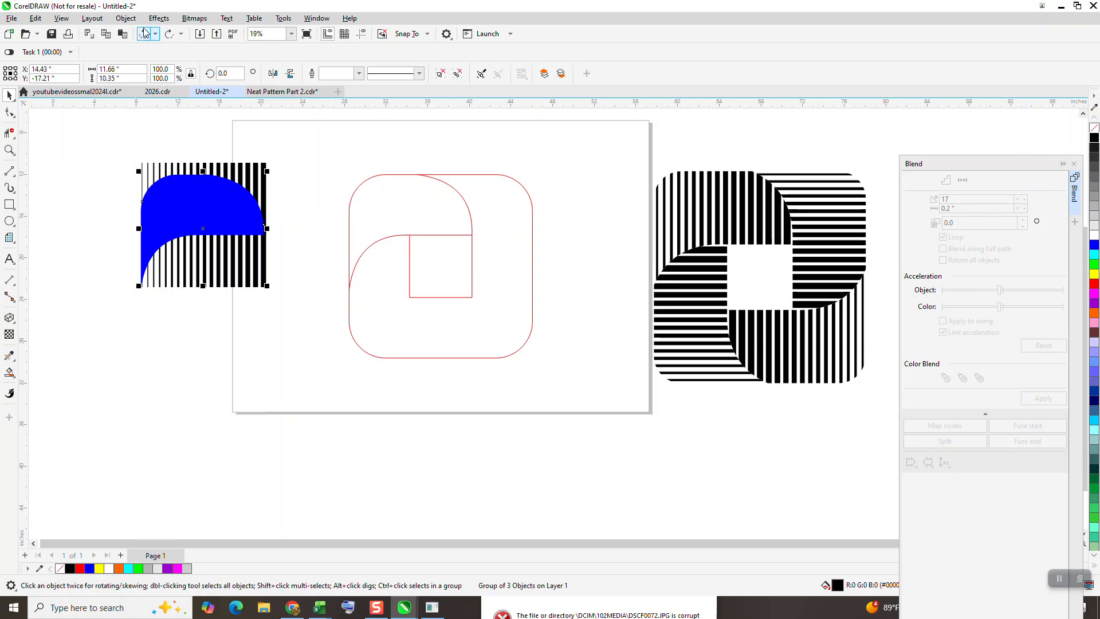
Undo the clipping, grouping and blending until only the two separate vertical lines remain below the blue shape
left_click(145, 34)
left_click(146, 33)
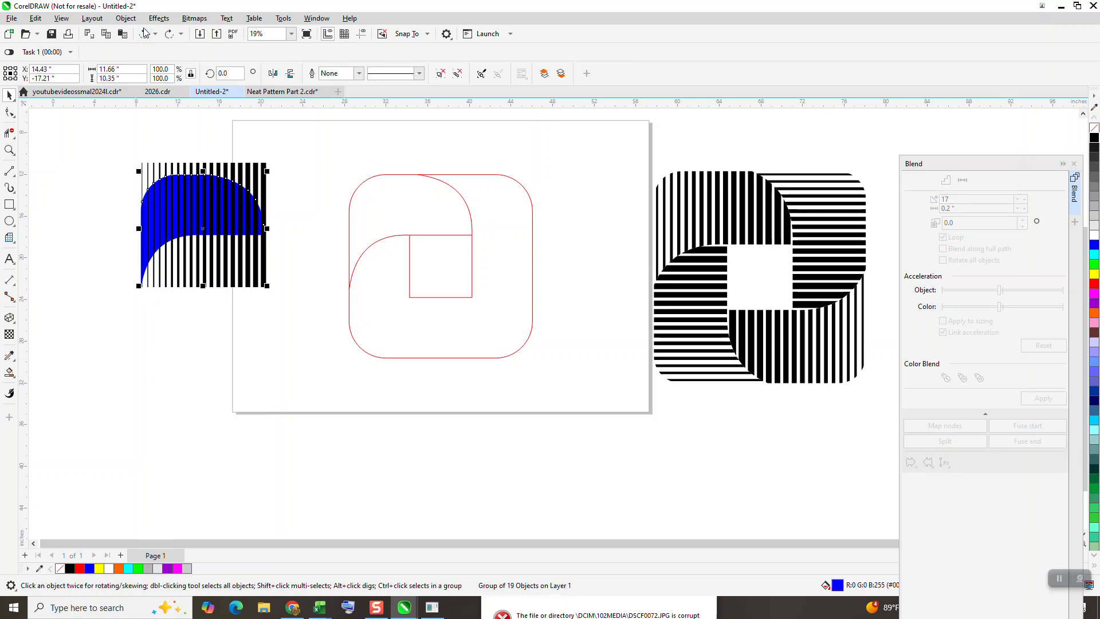
left_click(146, 34)
left_click(145, 34)
left_click(146, 34)
left_click(145, 34)
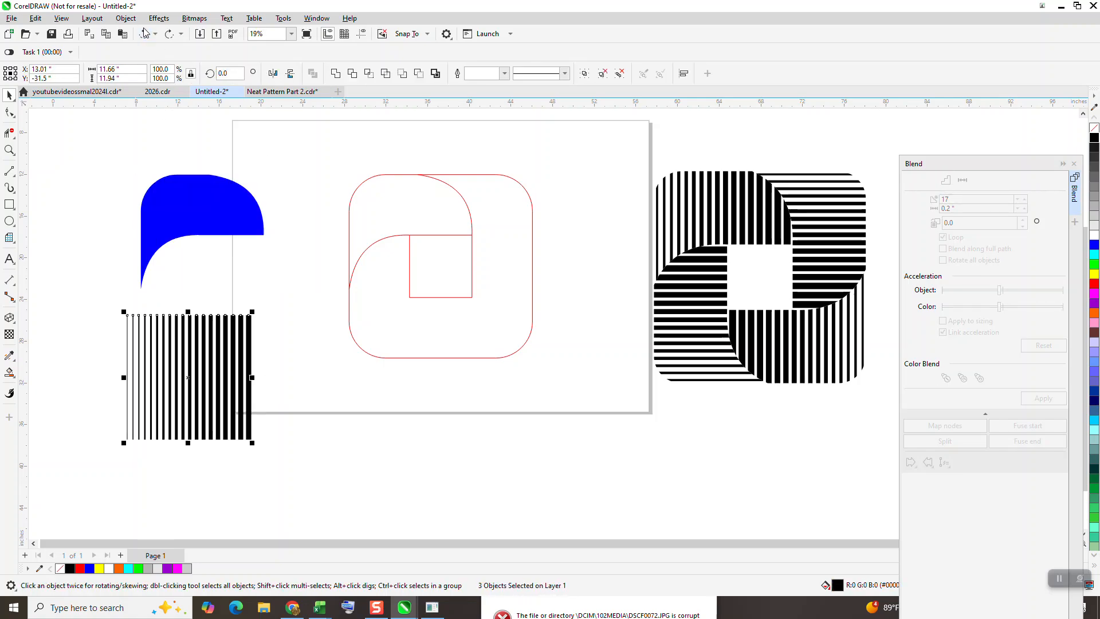
left_click(146, 34)
left_click(145, 34)
left_click(146, 33)
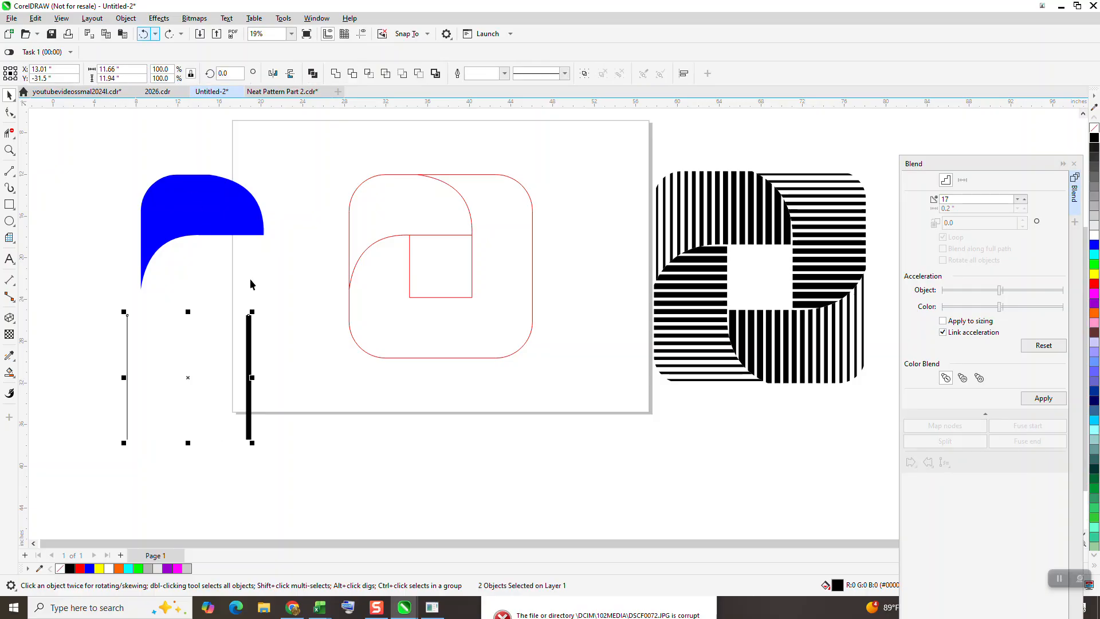
Set the outline width of the thick vertical line to 55 pt
left_click(253, 319)
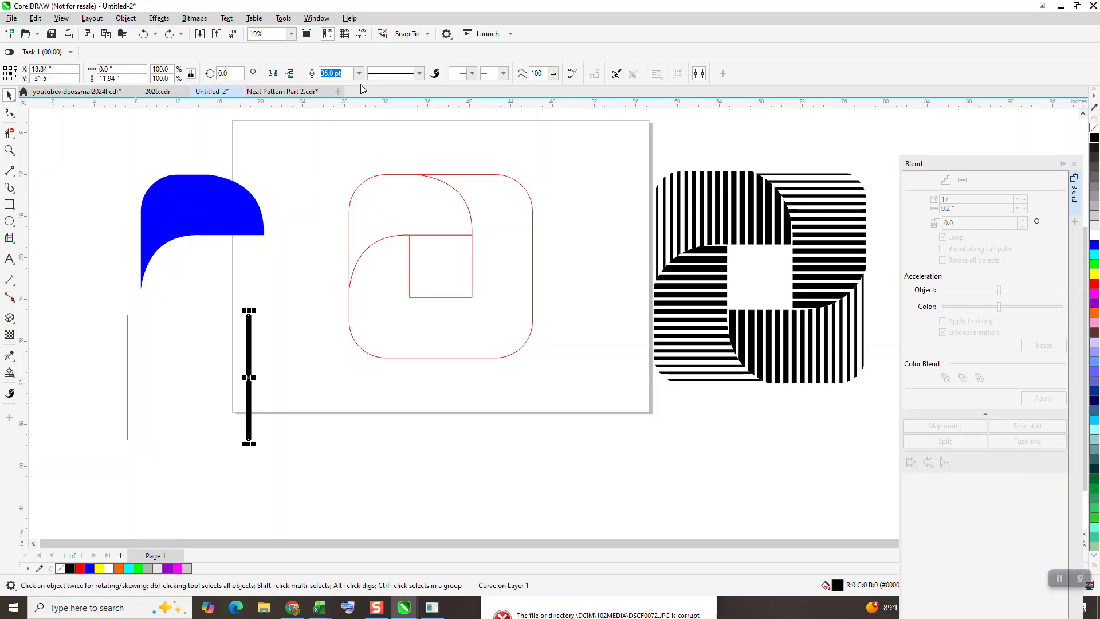
type("355")
key("Return")
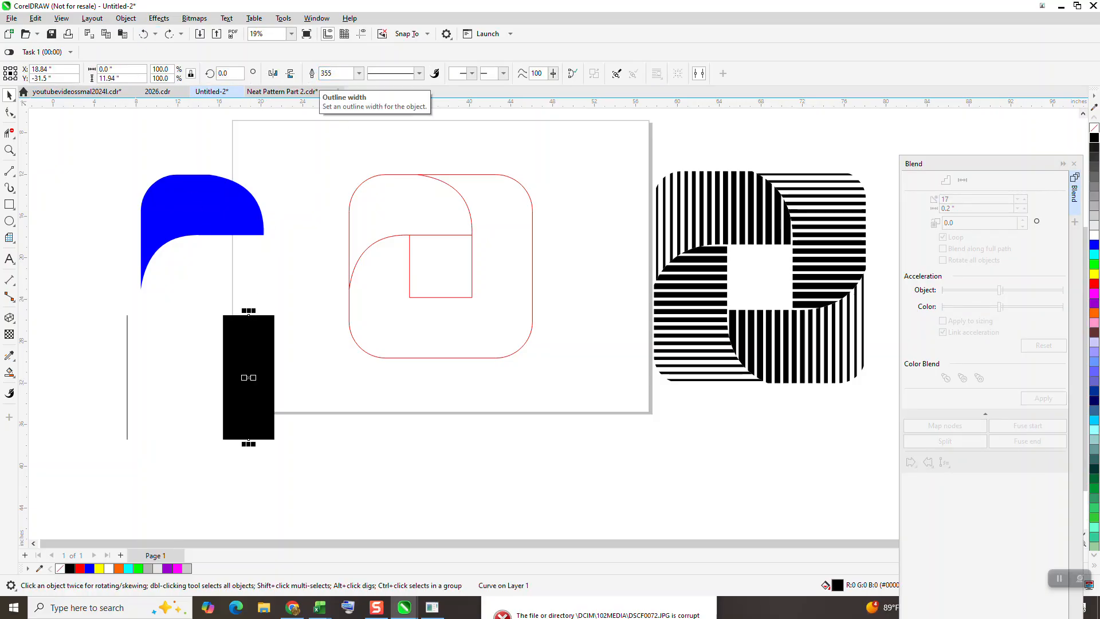
left_click(333, 72)
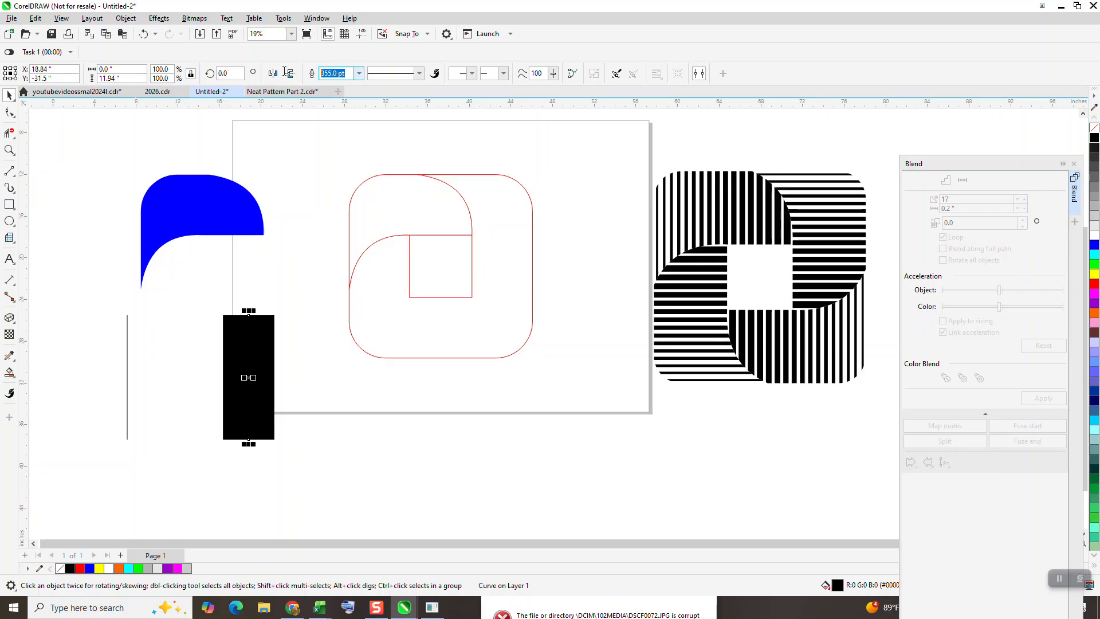
type("55")
key("Return")
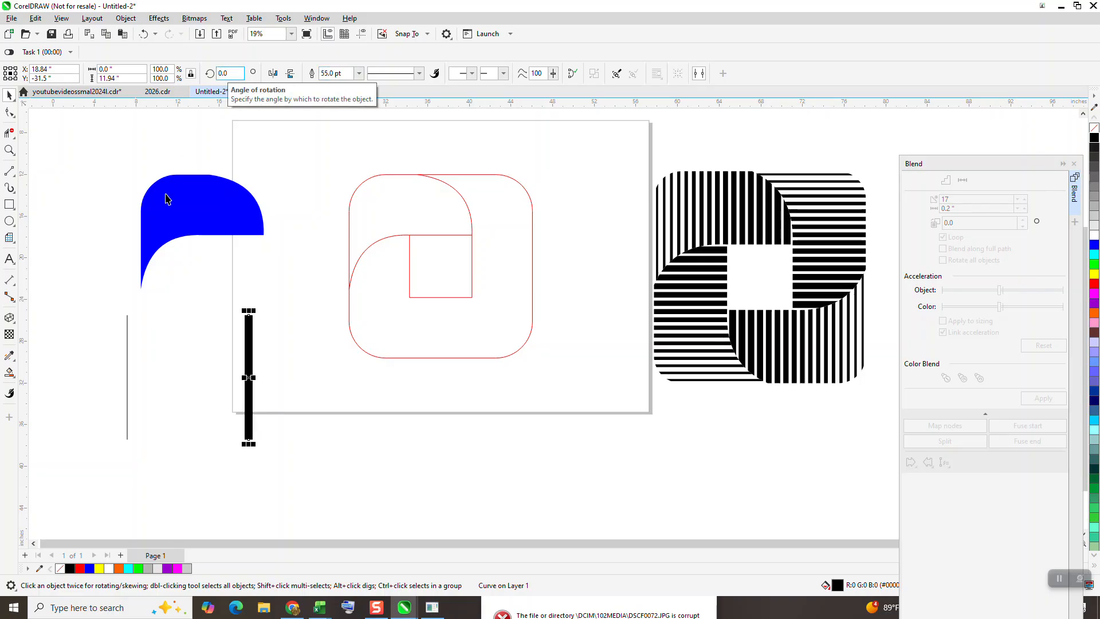
Set the outline width of the thin vertical line to 12 pt
left_click(127, 324)
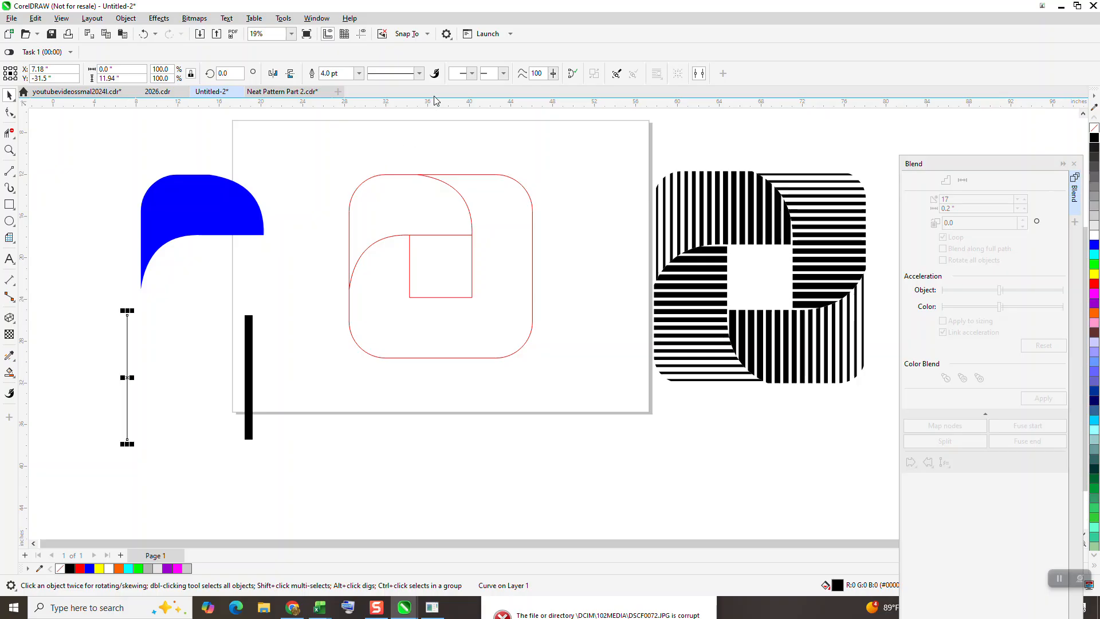
left_click(358, 72)
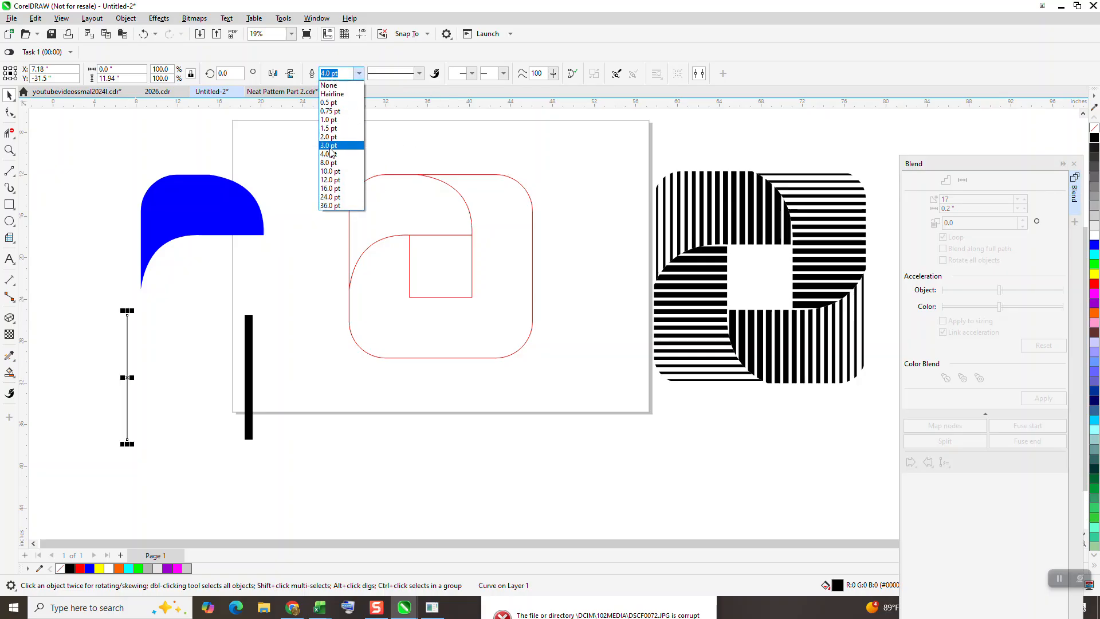
left_click(329, 180)
Blend the two lines with 17 steps and set the linked object and color acceleration slightly below centre so gaps separate the thick stripes
left_click_drag(285, 438, 304, 462)
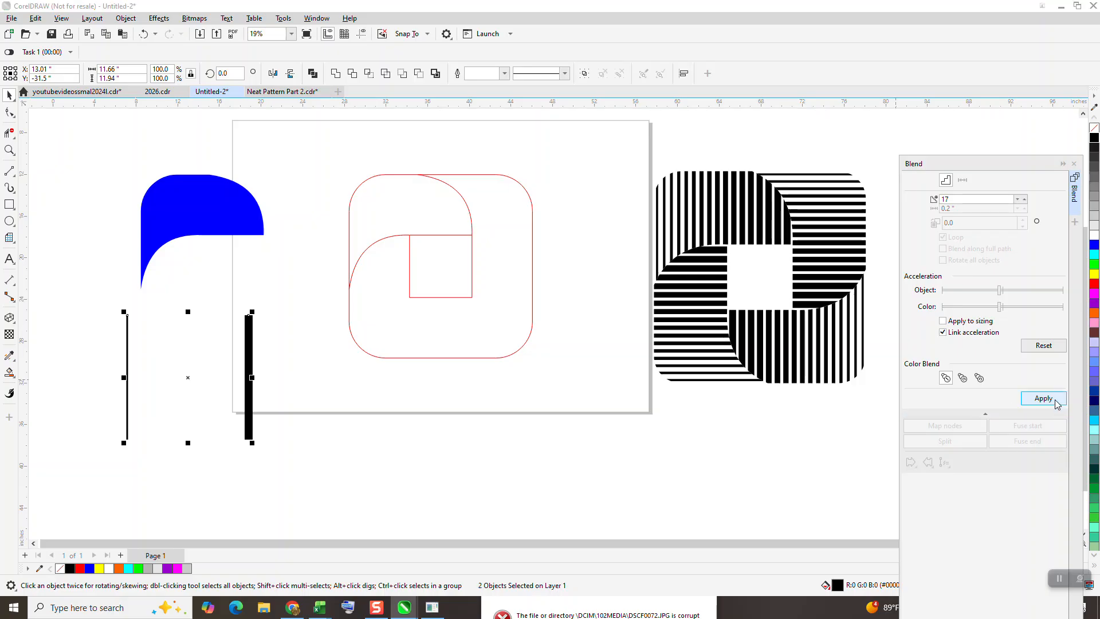
left_click(1043, 398)
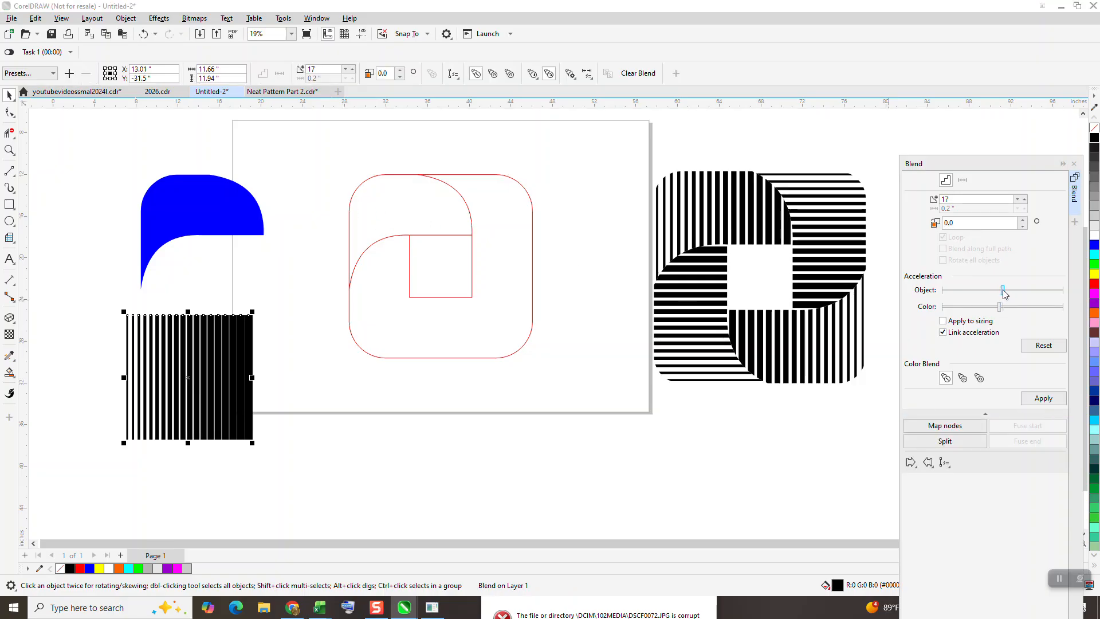
left_click(1041, 398)
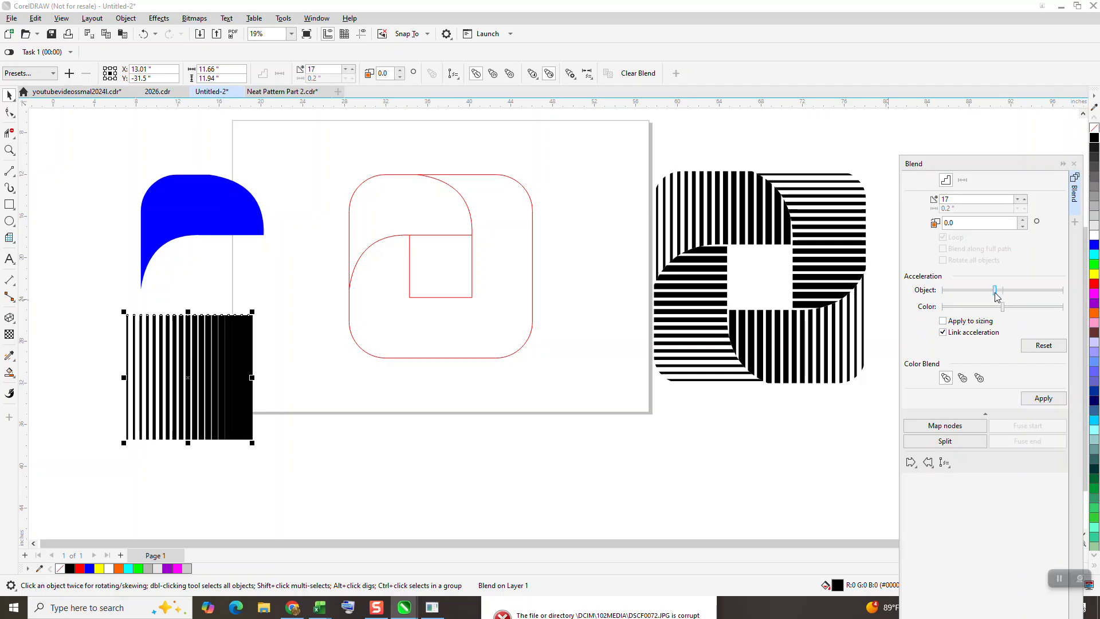
left_click(1043, 398)
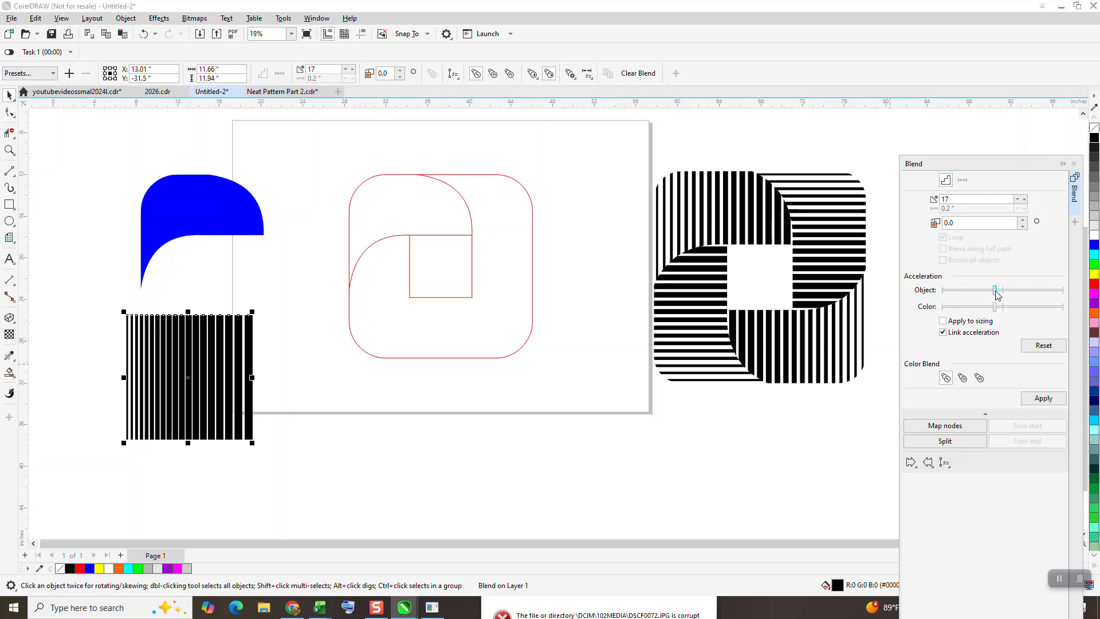
left_click_drag(997, 291, 998, 291)
left_click(1038, 399)
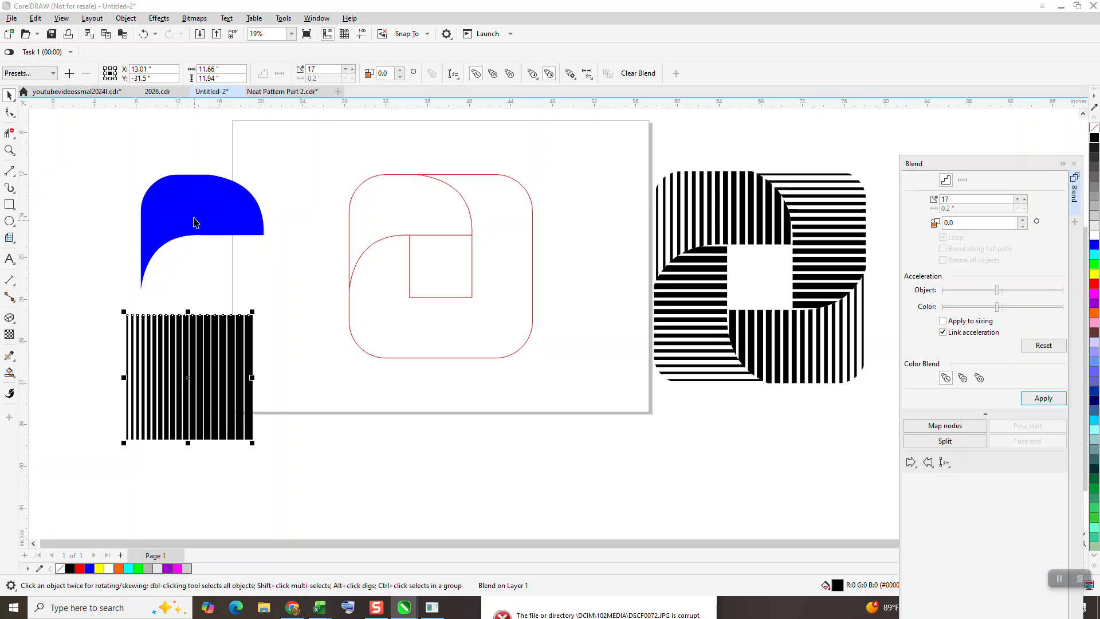
Break the blend apart and group all of its lines together
left_click_drag(98, 285, 333, 480)
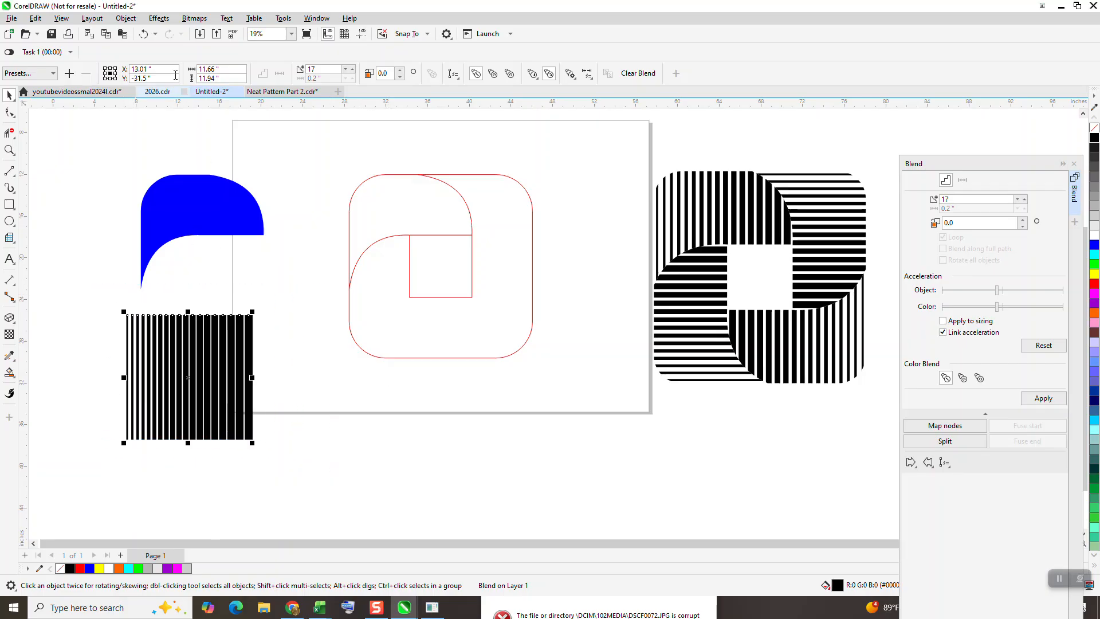
left_click(132, 22)
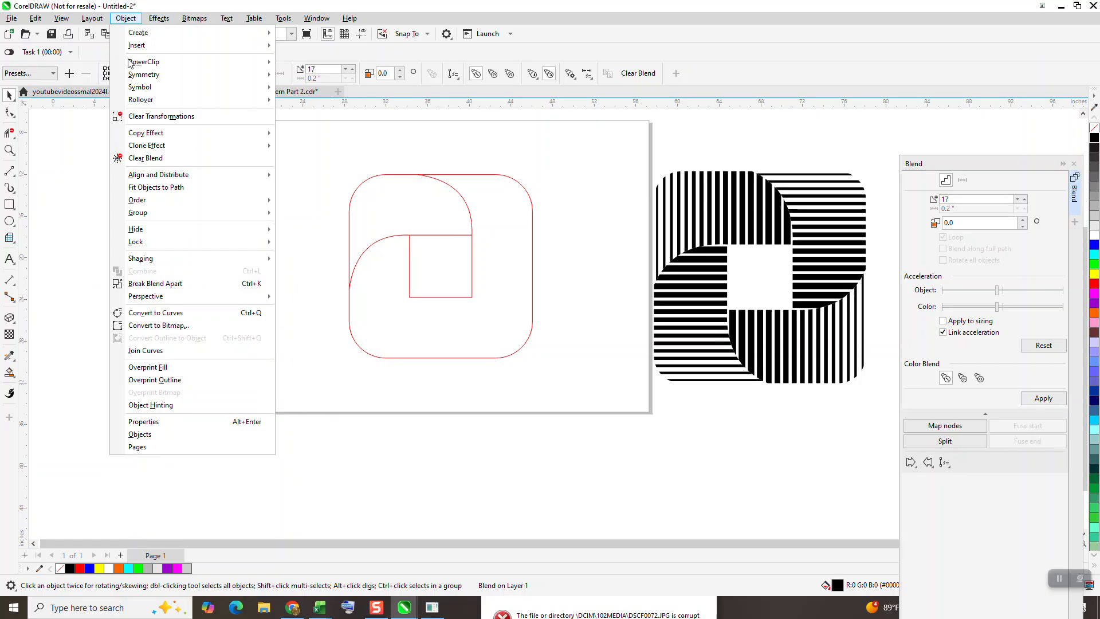
left_click(164, 284)
left_click_drag(93, 290, 308, 458)
left_click(126, 17)
mouse_move(149, 214)
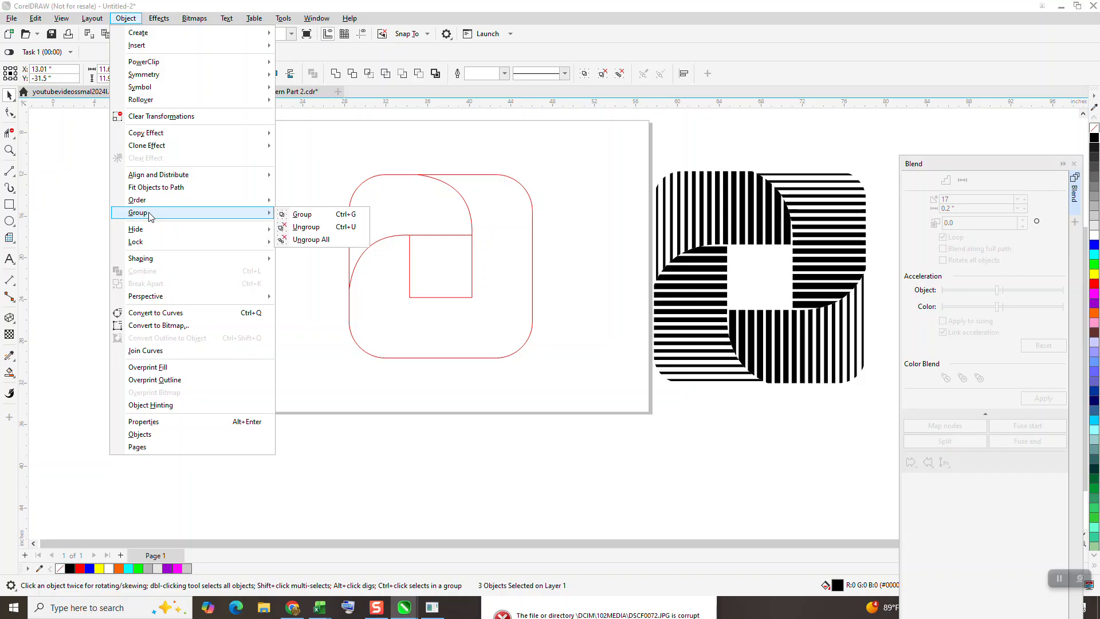
left_click(297, 216)
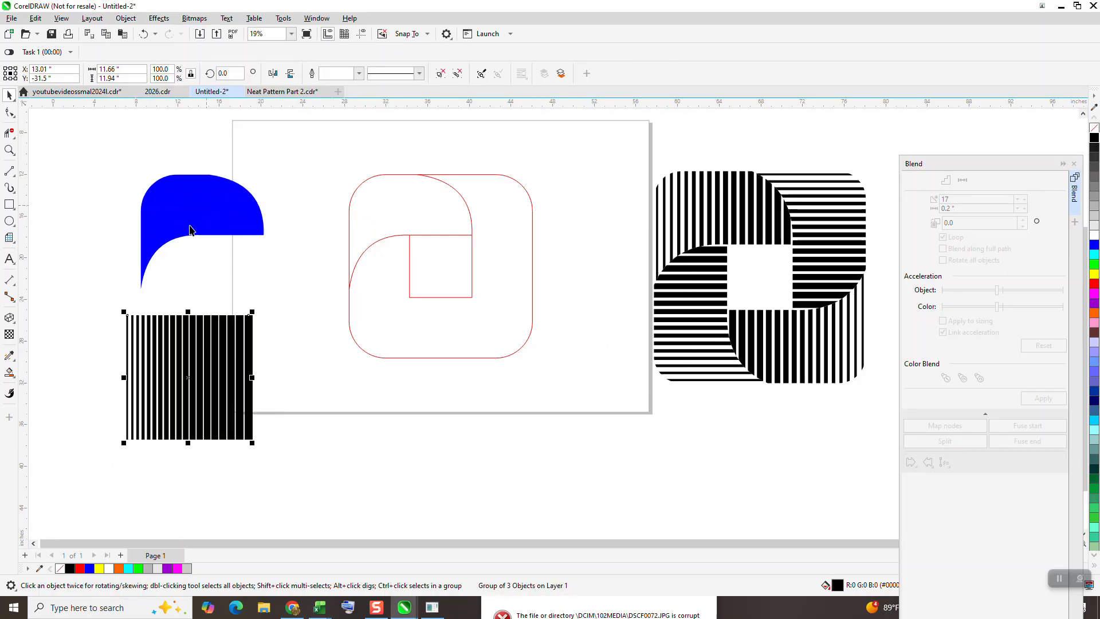
Place the striped group over the blue shape and send it to the back of the page
left_click_drag(215, 351, 230, 206)
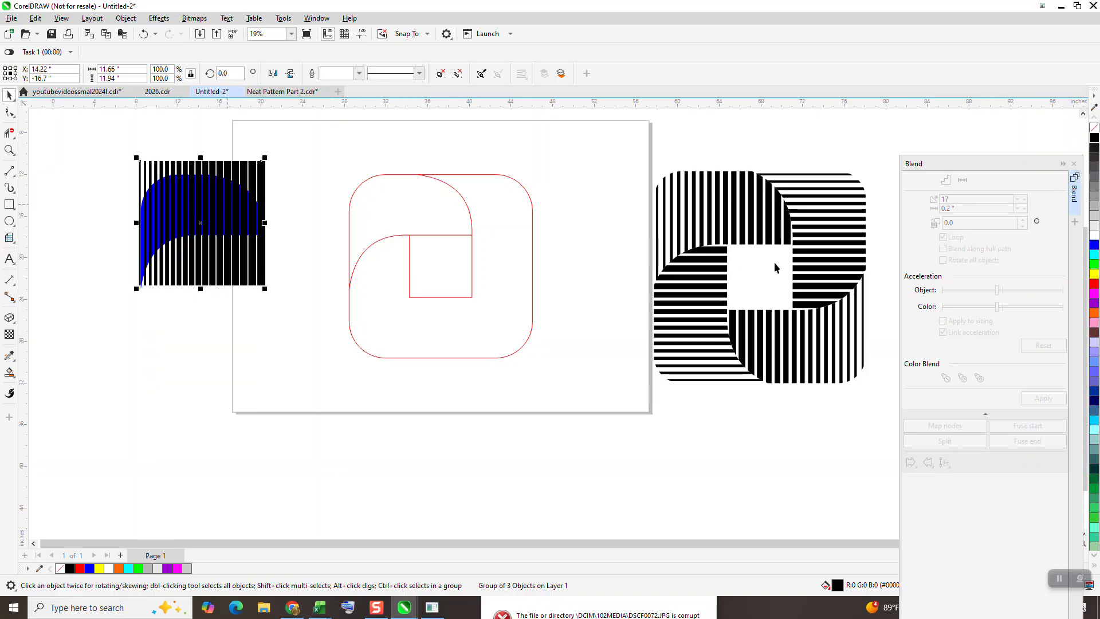
left_click(10, 149)
left_click(216, 265)
left_click(8, 96)
left_click(392, 182)
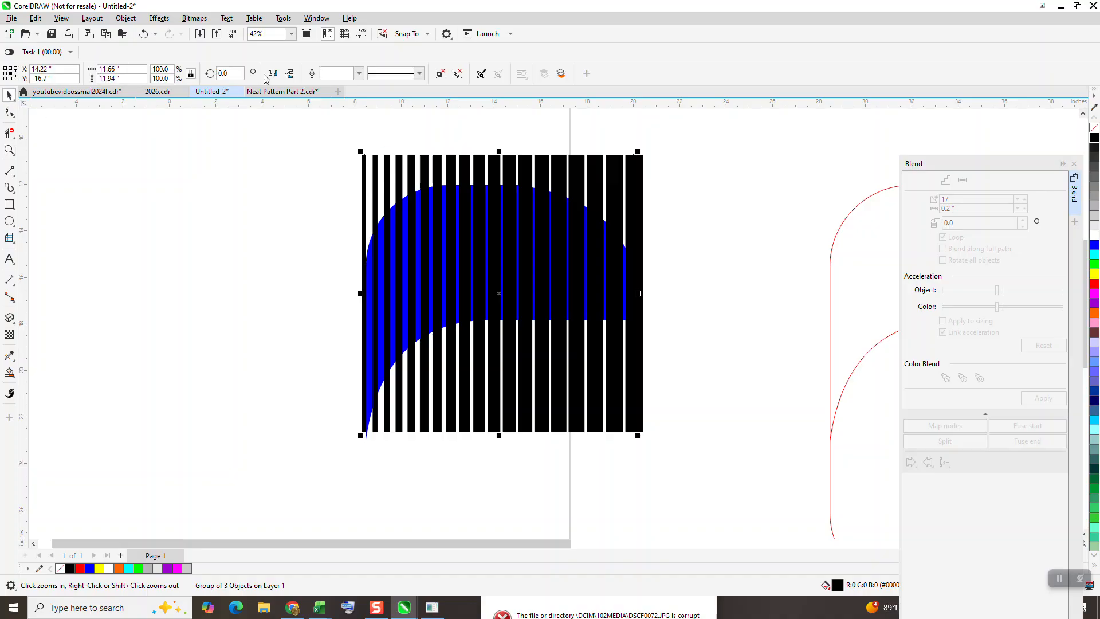
left_click(125, 19)
mouse_move(229, 200)
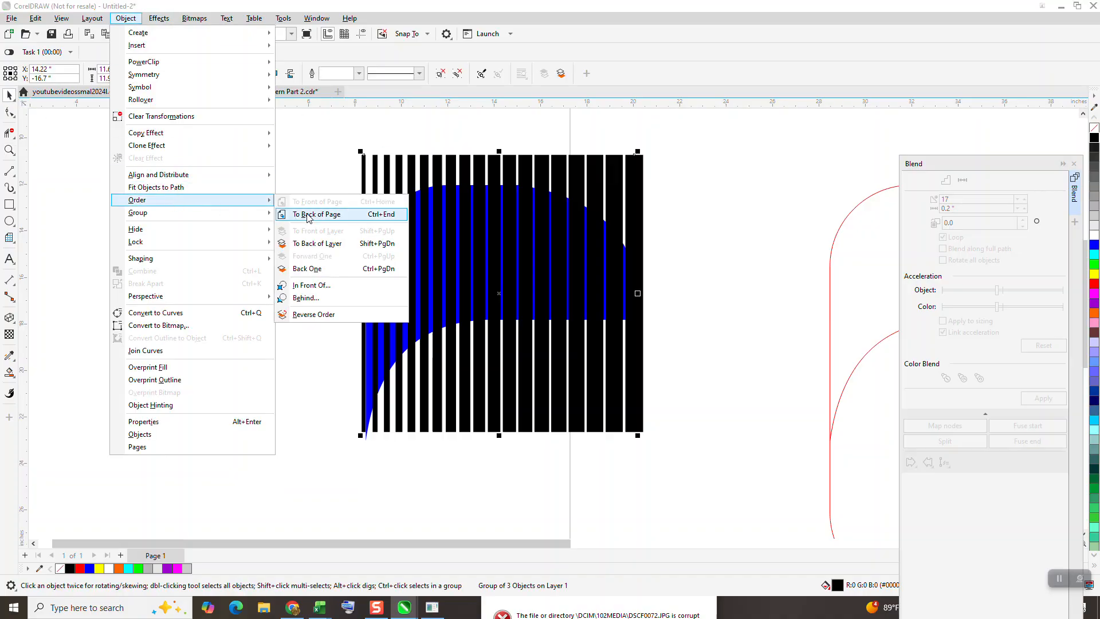
left_click(307, 216)
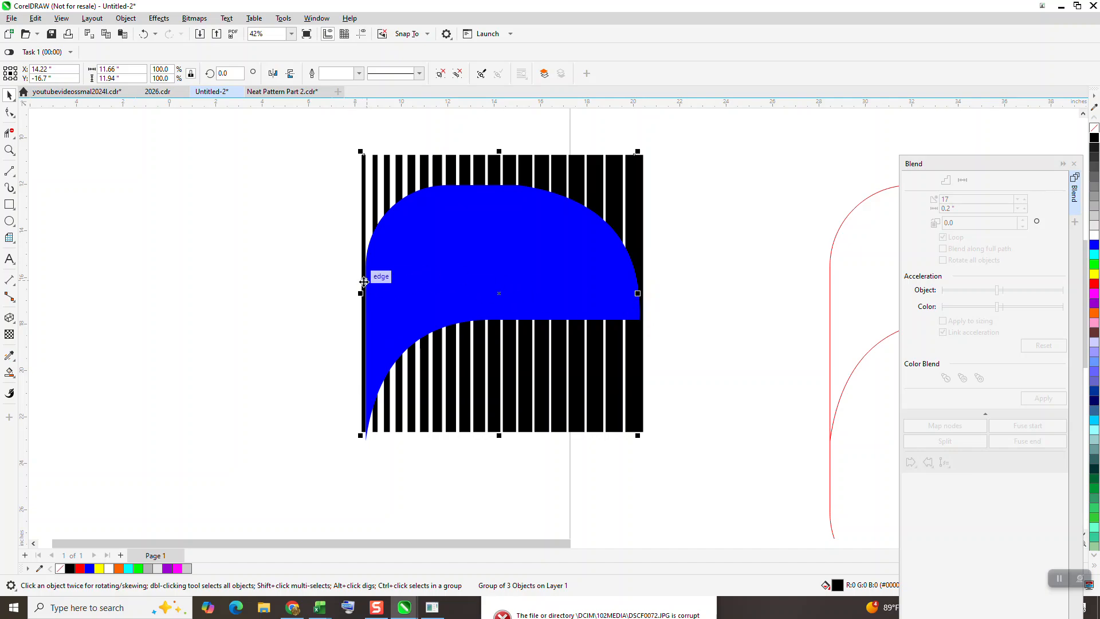
Narrow the striped group from its left side to about 11.57 inches, bringing its first stripe closer to the blue shape's edge
key("z")
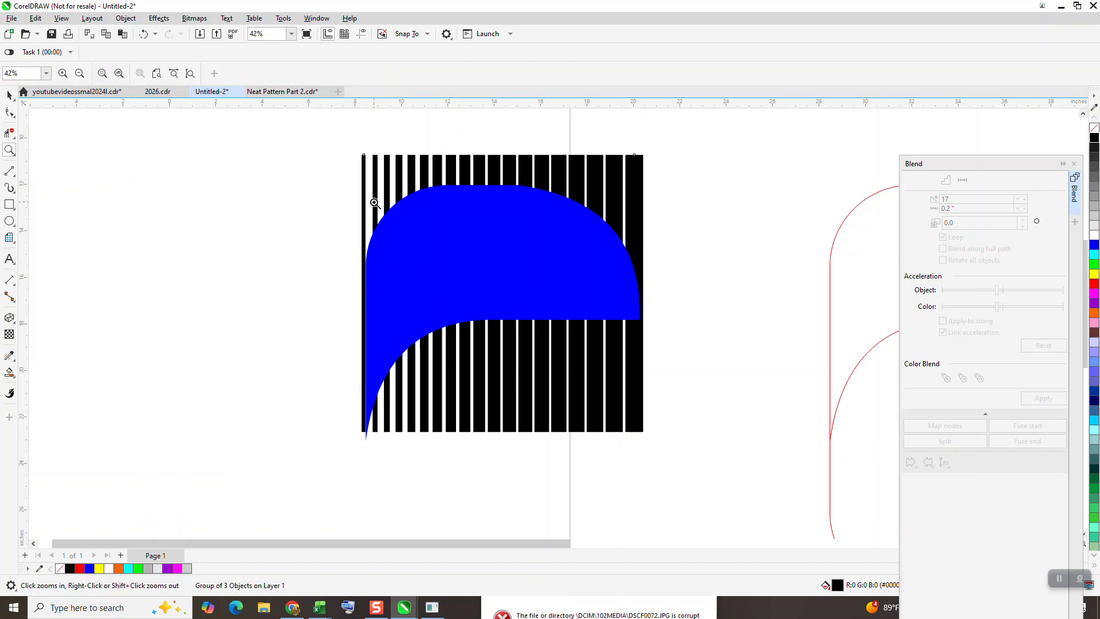
left_click_drag(338, 155, 749, 486)
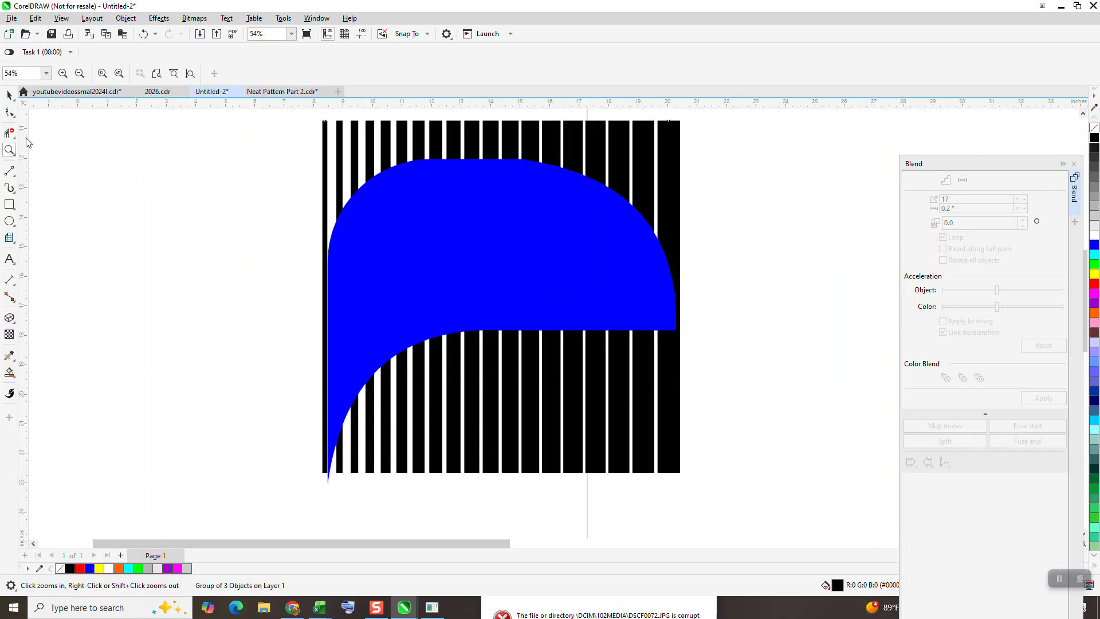
left_click(9, 94)
left_click(326, 295)
left_click(327, 297)
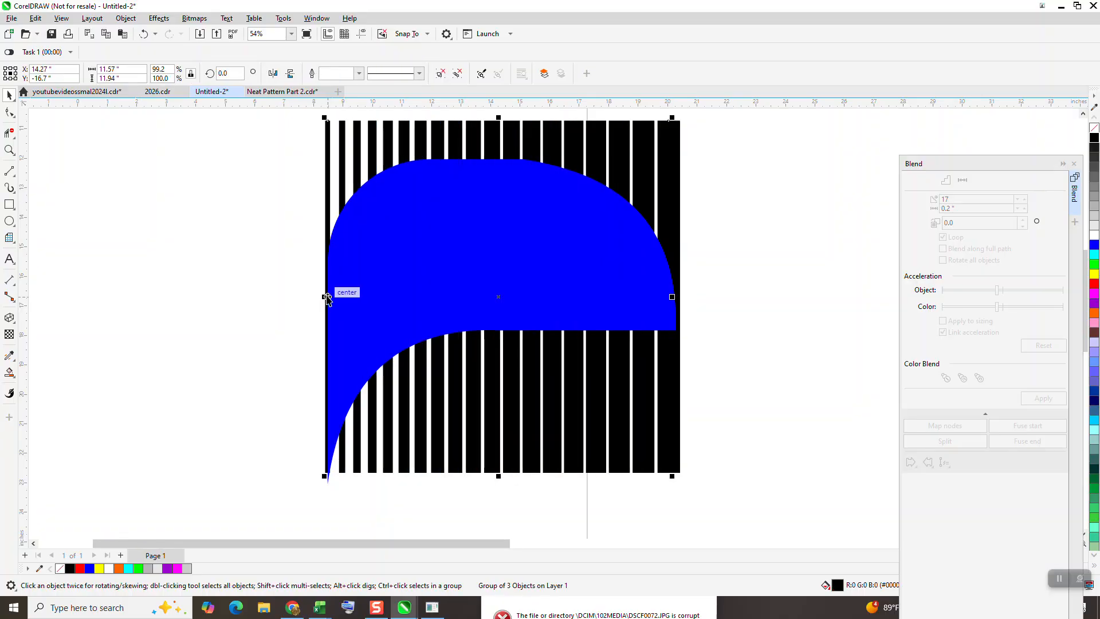
Intersect the striped group with the blue shape and move the clipped stripes 20 inches down
scroll(378, 240, "down", 2)
mouse_move(329, 147)
left_mouse_down()
mouse_move(428, 321)
mouse_move(581, 410)
mouse_move(591, 404)
left_mouse_up()
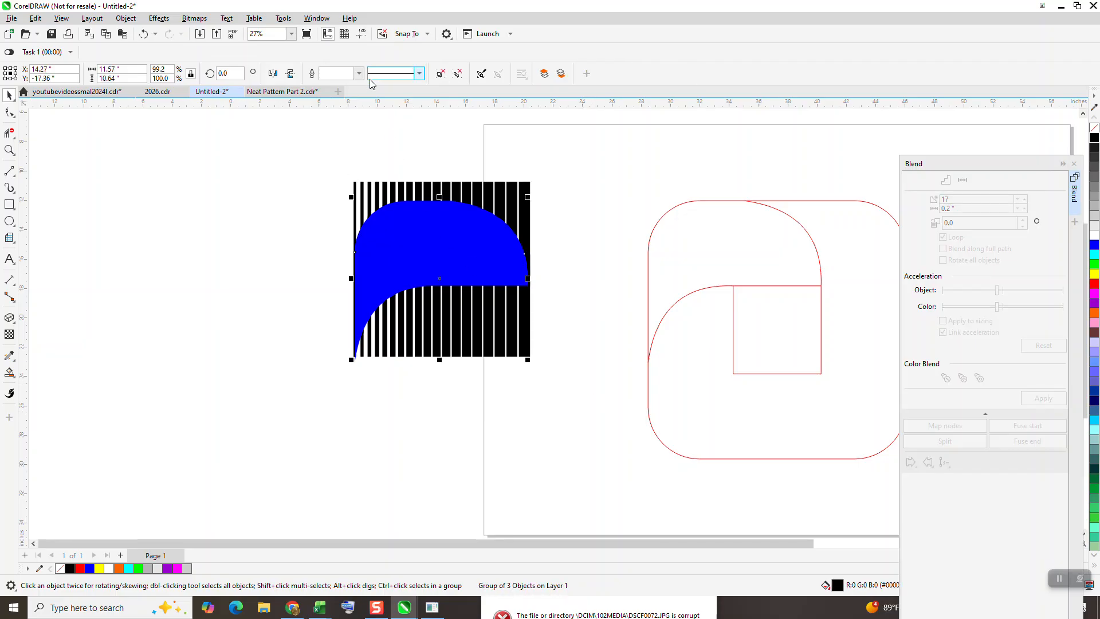
key("ctrl+d")
scroll(510, 145, "down", 1)
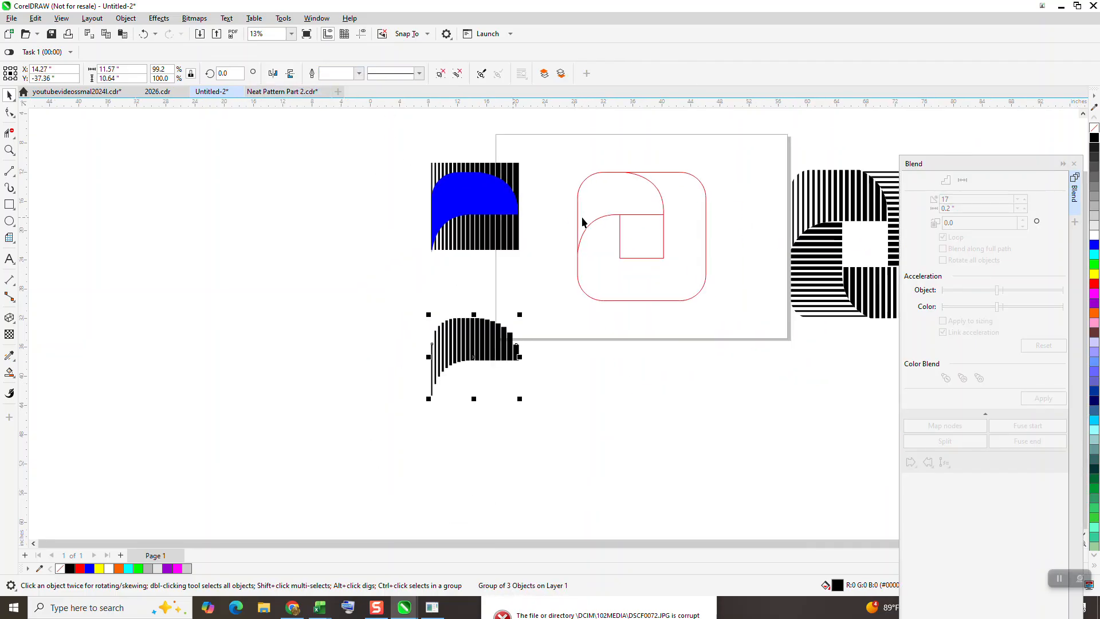
Move all the red outline objects off the page to the left of the blue shape
left_click_drag(560, 153, 728, 307)
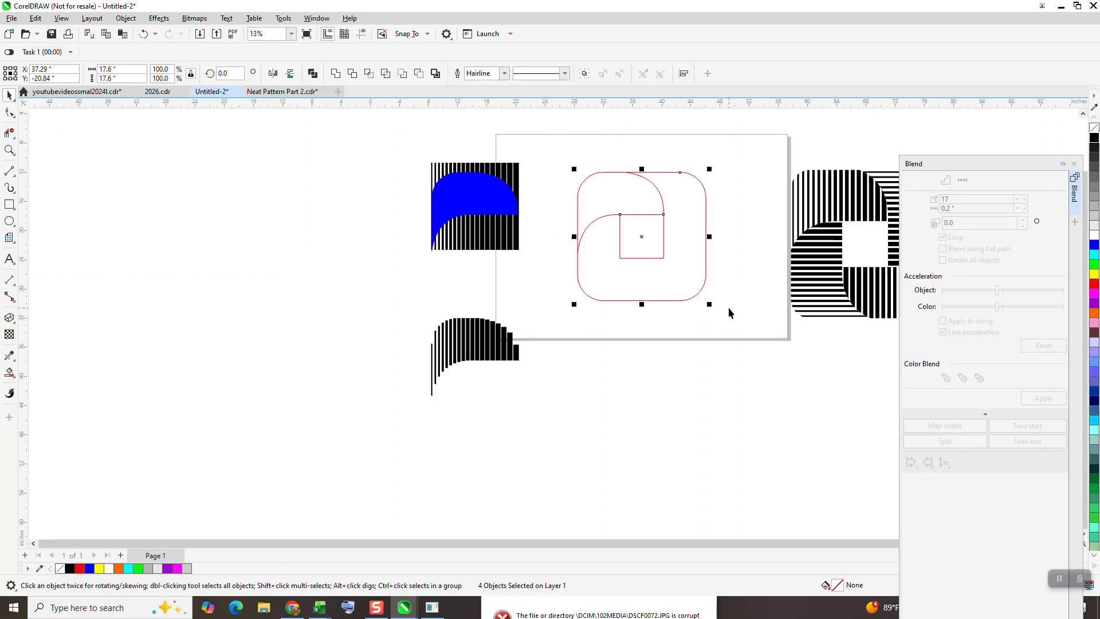
key("Left")
key("Left")
key("Left")
Undo the downward move of the clipped stripes and move them 20 inches right onto the page
left_click(484, 328)
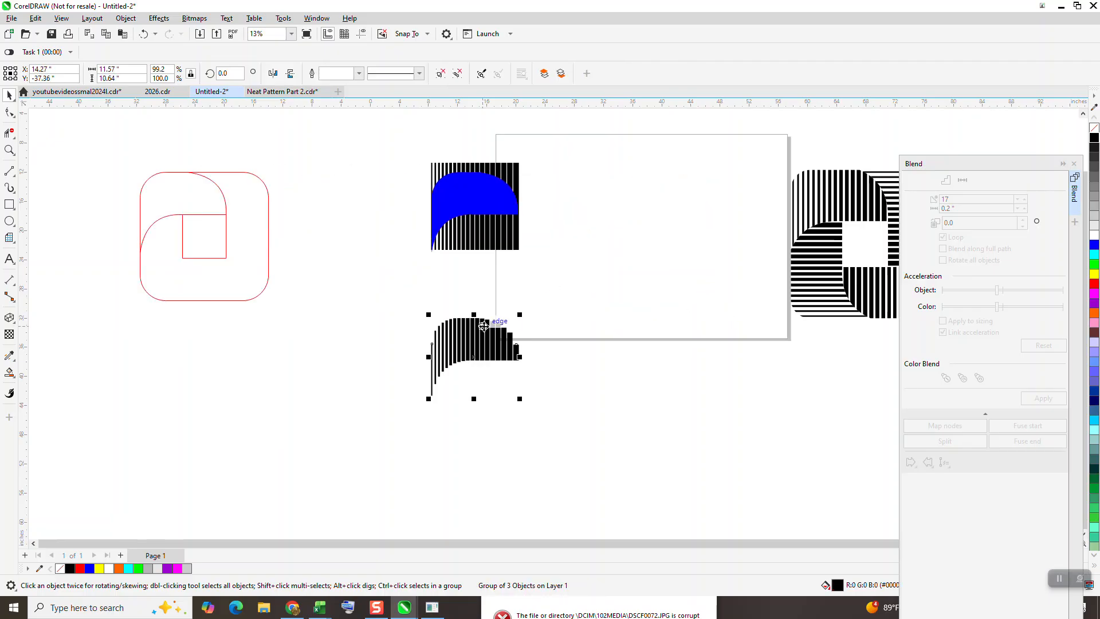
key("ctrl+z")
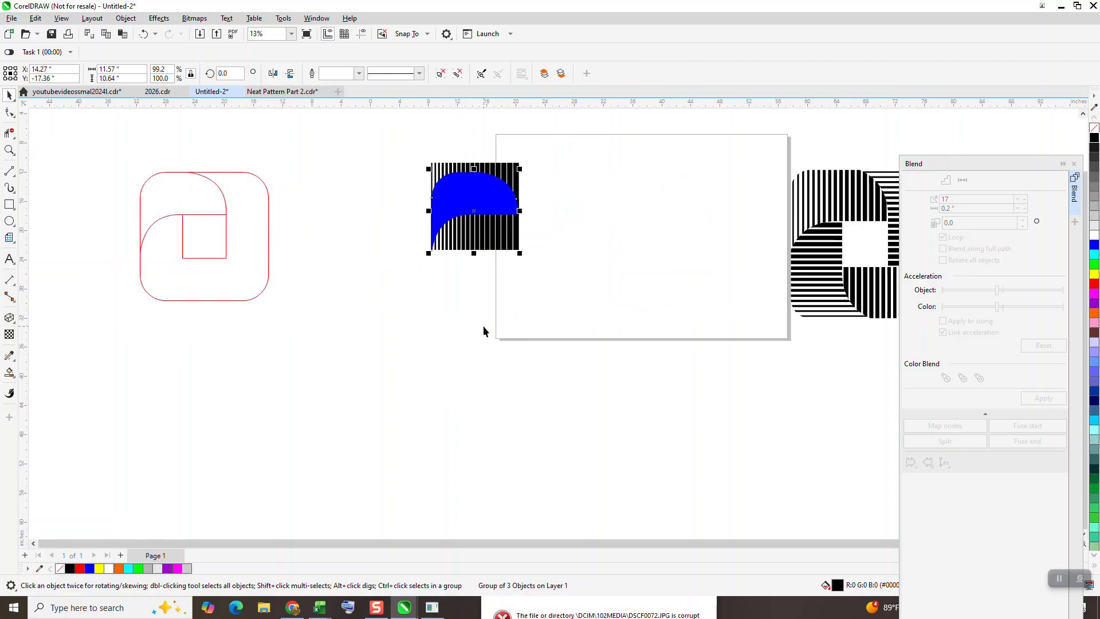
key("Page_Down")
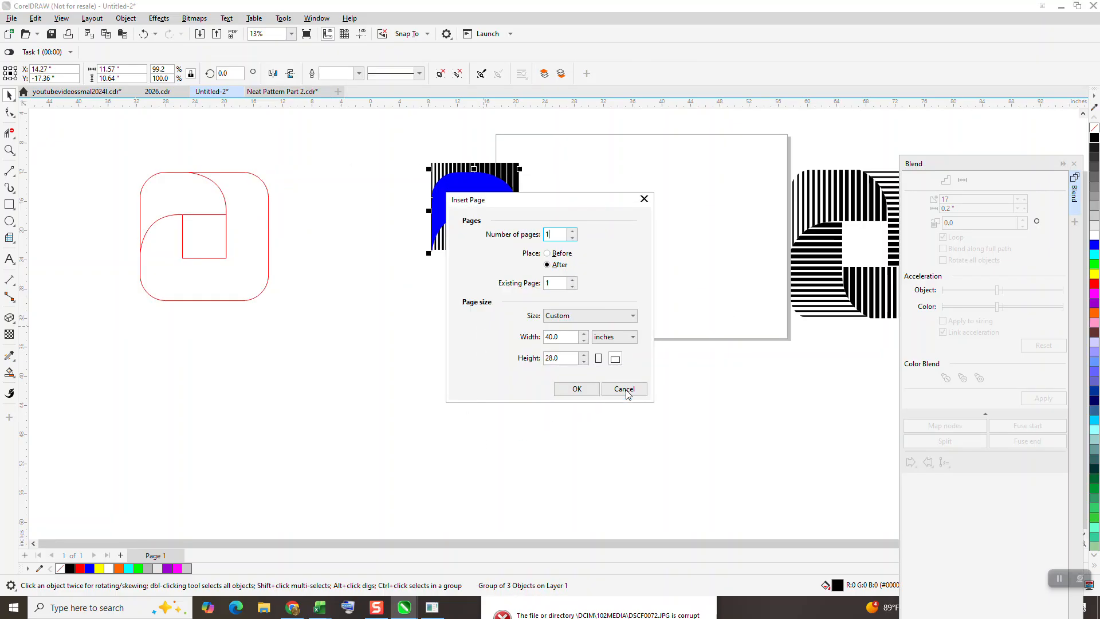
left_click(624, 389)
key("ctrl+d")
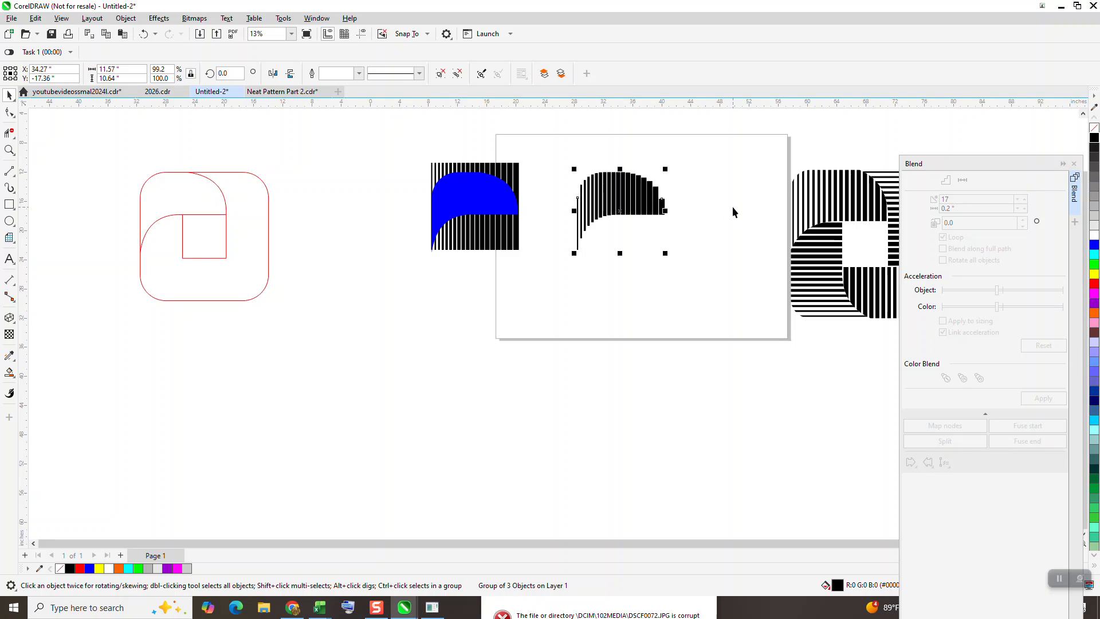
Create a copy of the clipped stripes rotated 90 degrees and repeat it twice to form a ring around a square centre
left_click(225, 73)
type("90")
key("Return")
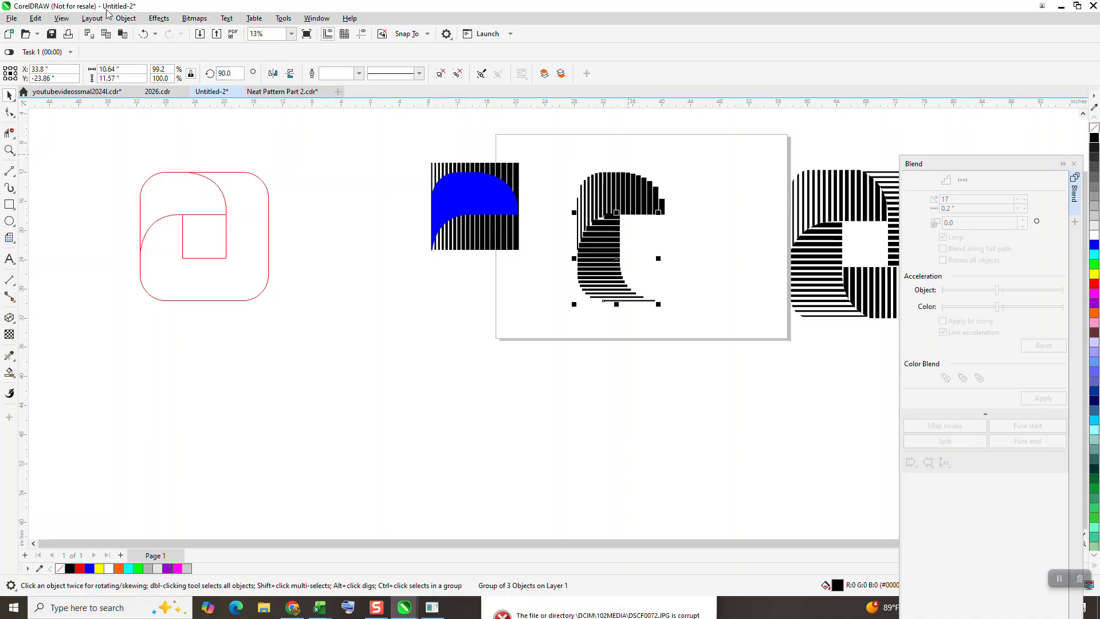
key("ctrl+r")
key("ctrl+r")
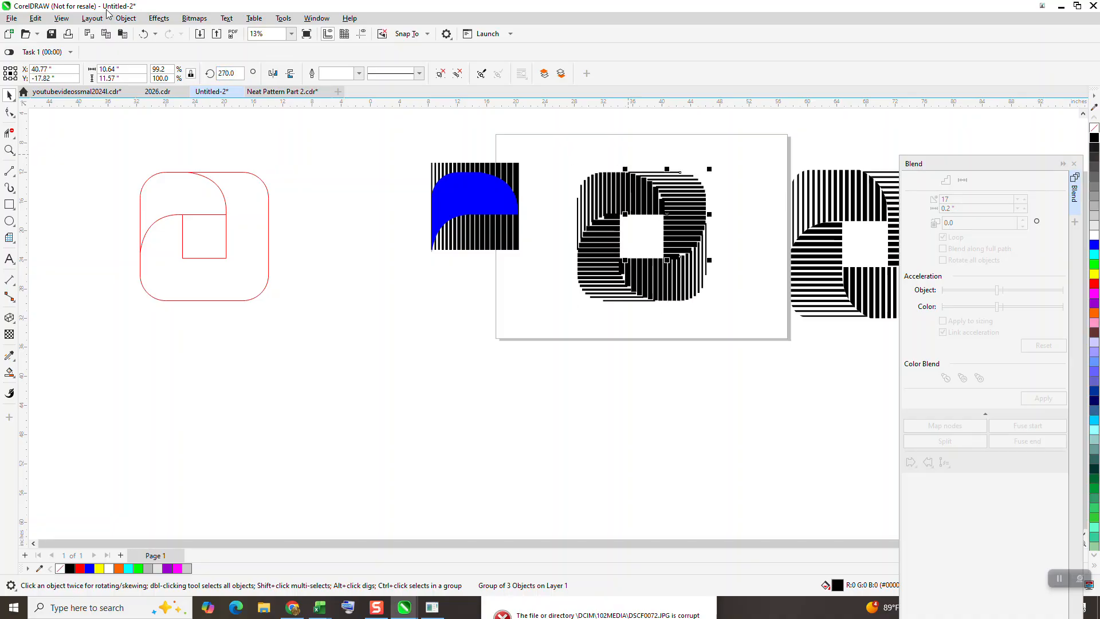
left_click(10, 150)
left_click_drag(620, 178, 713, 234)
scroll(734, 244, "down", 3)
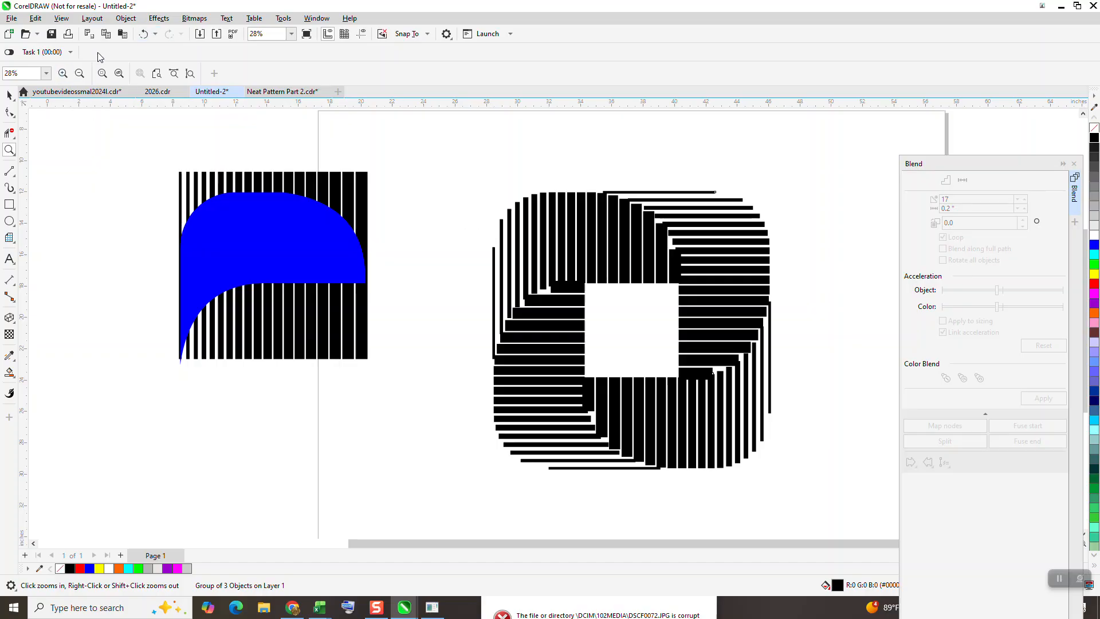
Undo the last rotated copy and delete the remaining clipped stripes on the page
left_click(143, 34)
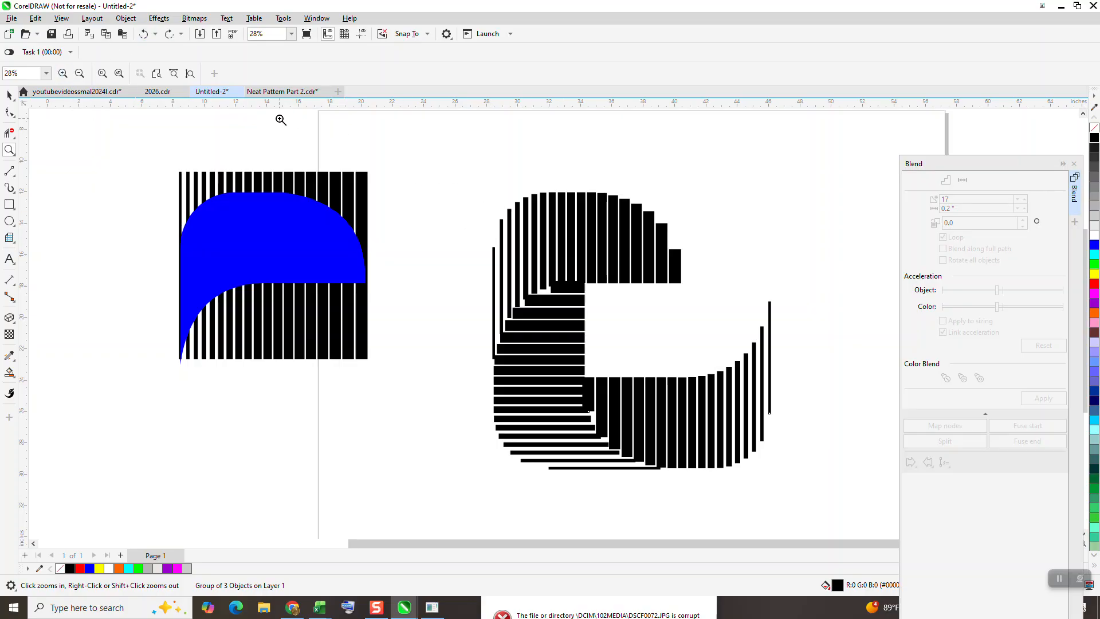
left_click(9, 94)
left_click_drag(454, 184, 852, 521)
key("Delete")
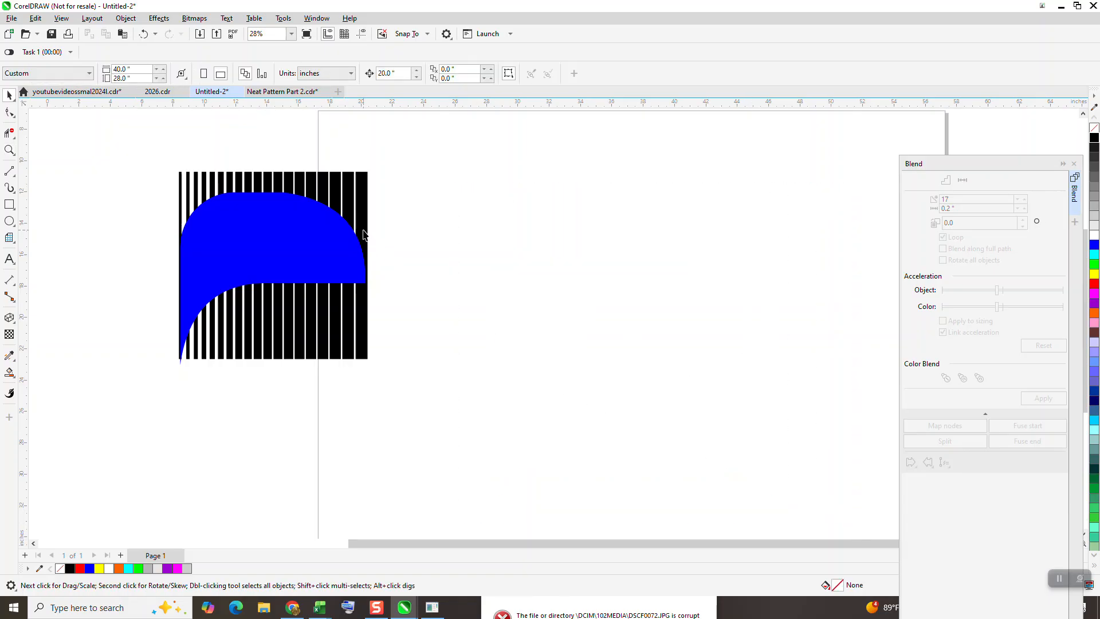
Mirror the striped group behind the blue shape horizontally
left_click(363, 230)
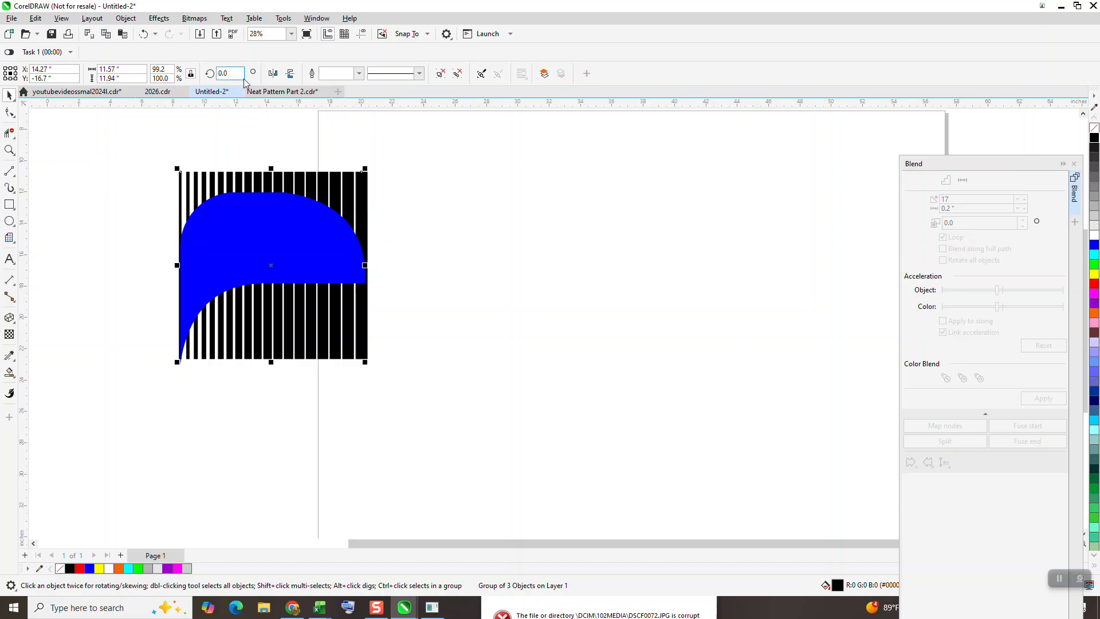
left_click(274, 75)
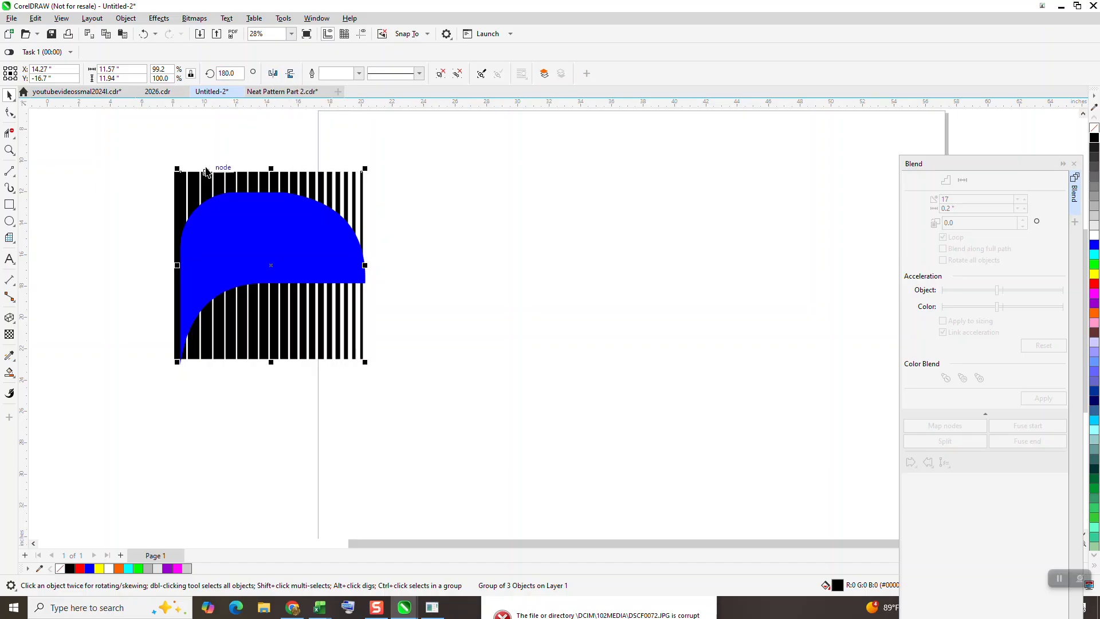
Intersect the mirrored stripes with the blue shape and move the clipped result 20 inches right onto the page
left_click_drag(158, 152, 370, 387)
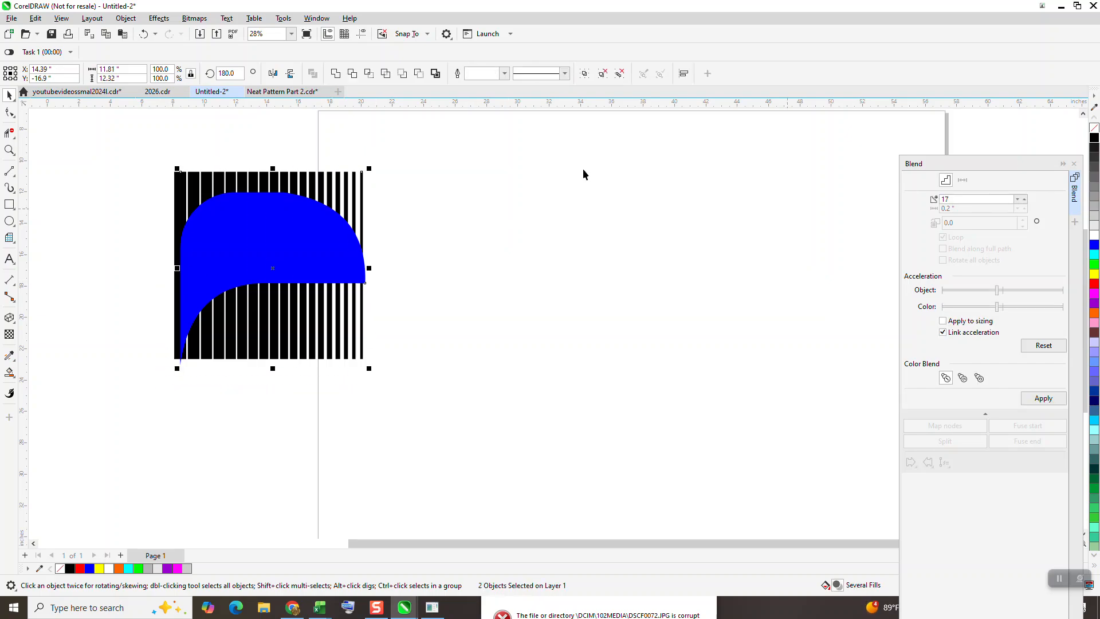
left_click(367, 75)
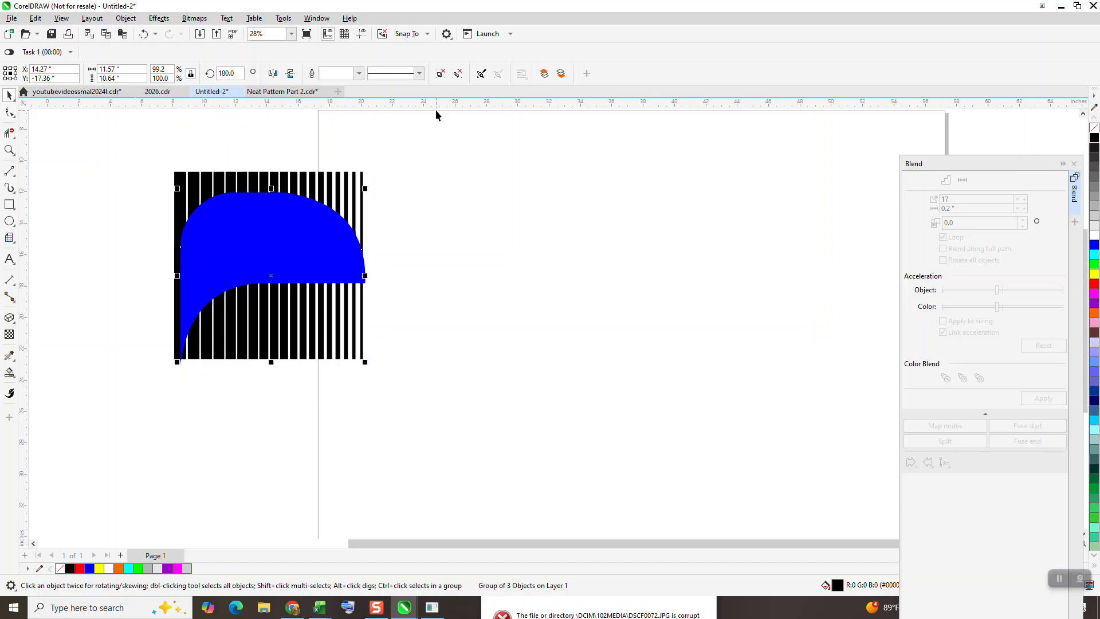
key("Right")
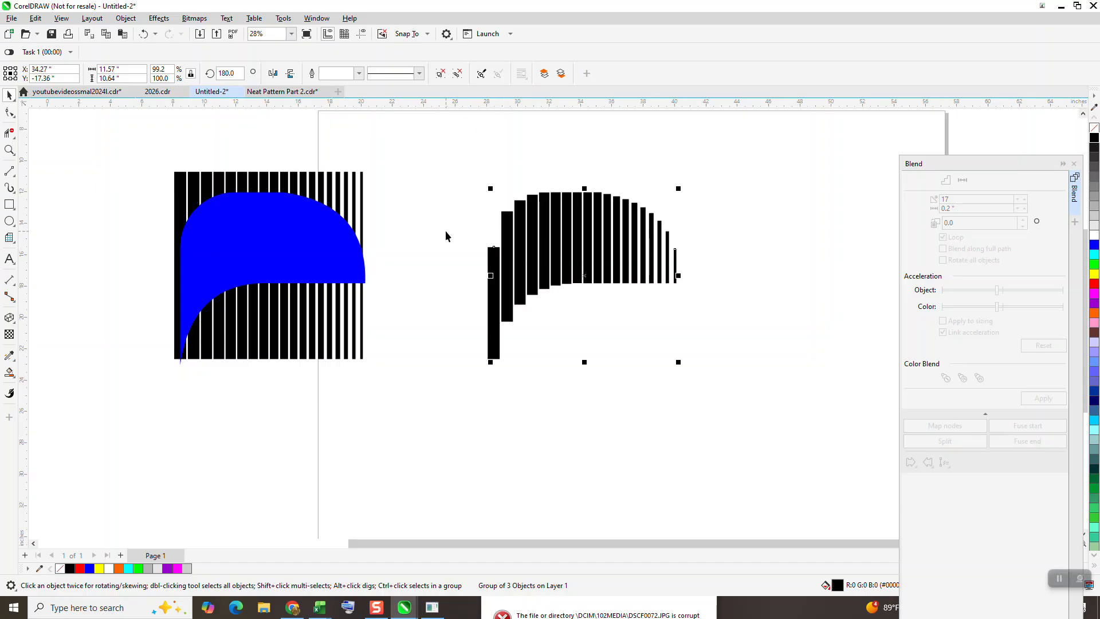
Create a copy of the clipped stripes with the rotation set to 270 degrees and repeat it twice into a ring
scroll(444, 231, "down", 1)
left_click_drag(457, 196, 685, 354)
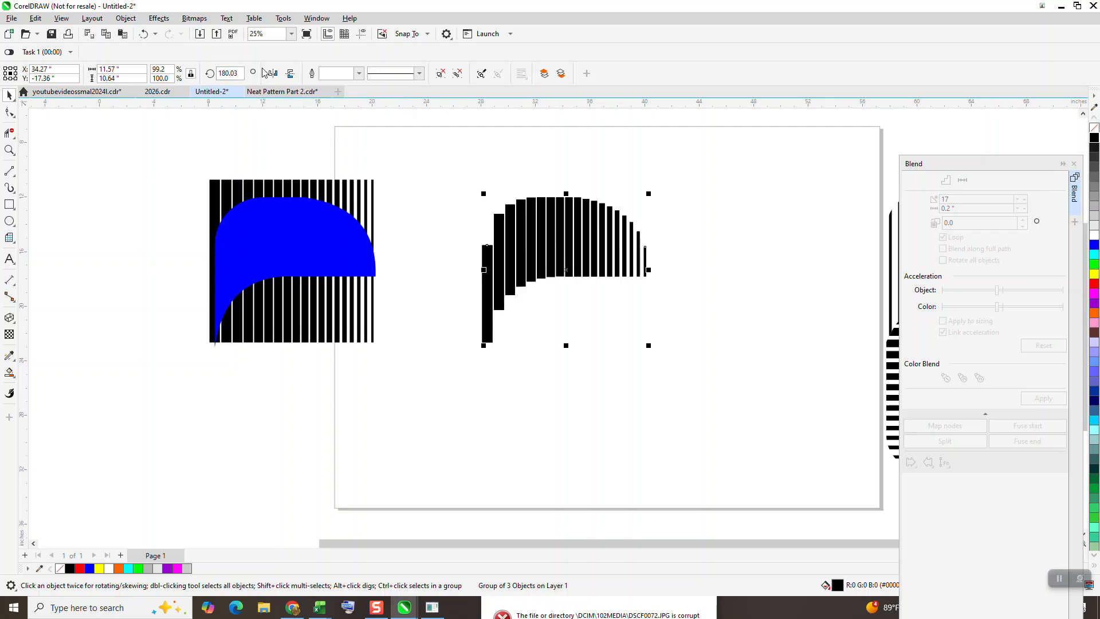
double_click(229, 72)
type("270")
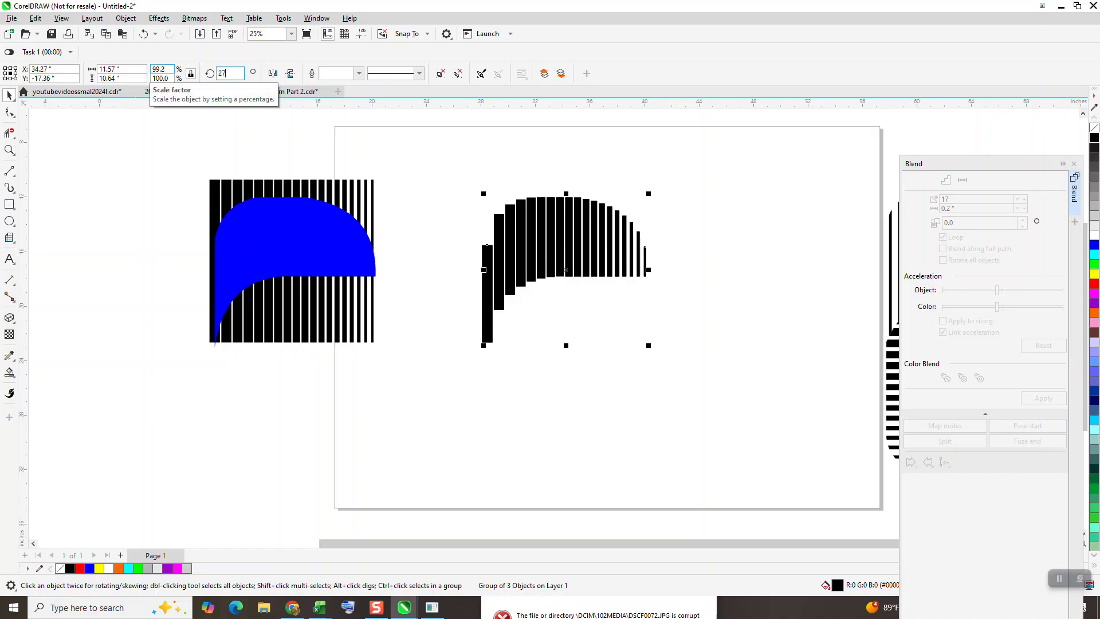
key("Return")
key("ctrl+d")
key("ctrl+d")
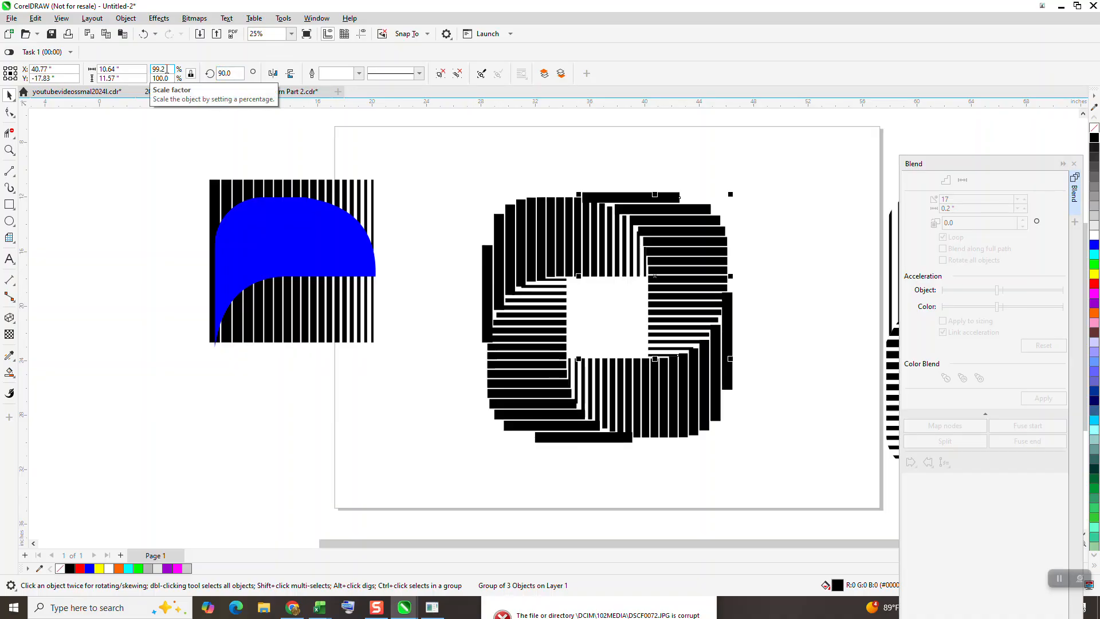
Move the thick-striped group off the blue shape, and delete both the striped ring and that group
scroll(651, 312, "down", 3)
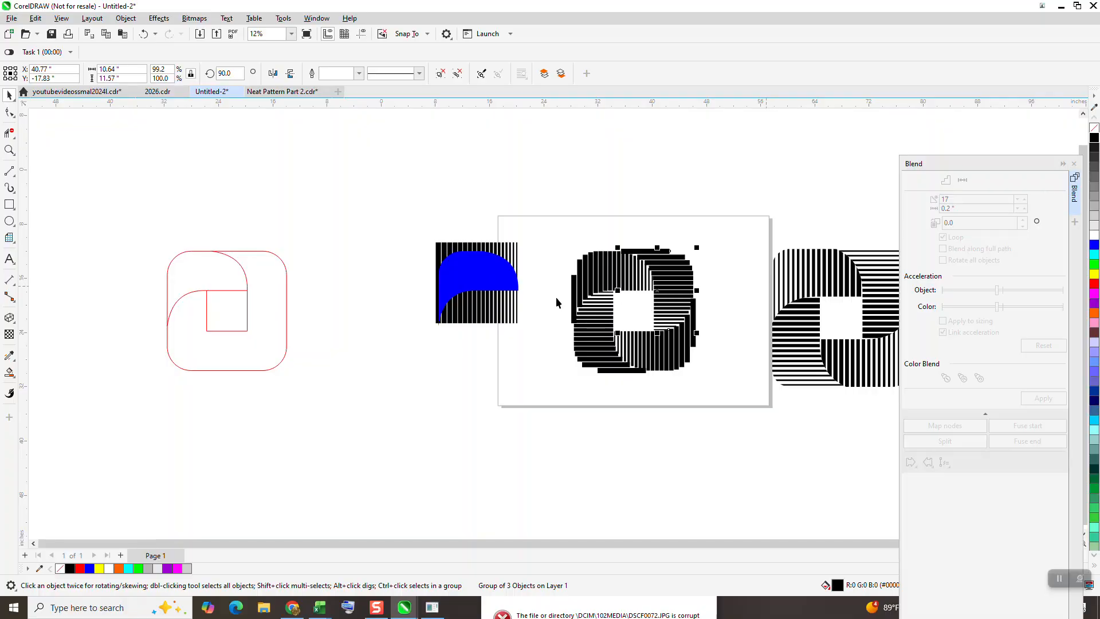
left_click(492, 312)
left_click_drag(492, 312, 489, 413)
left_click_drag(563, 219, 727, 418)
key("Delete")
left_click(500, 358)
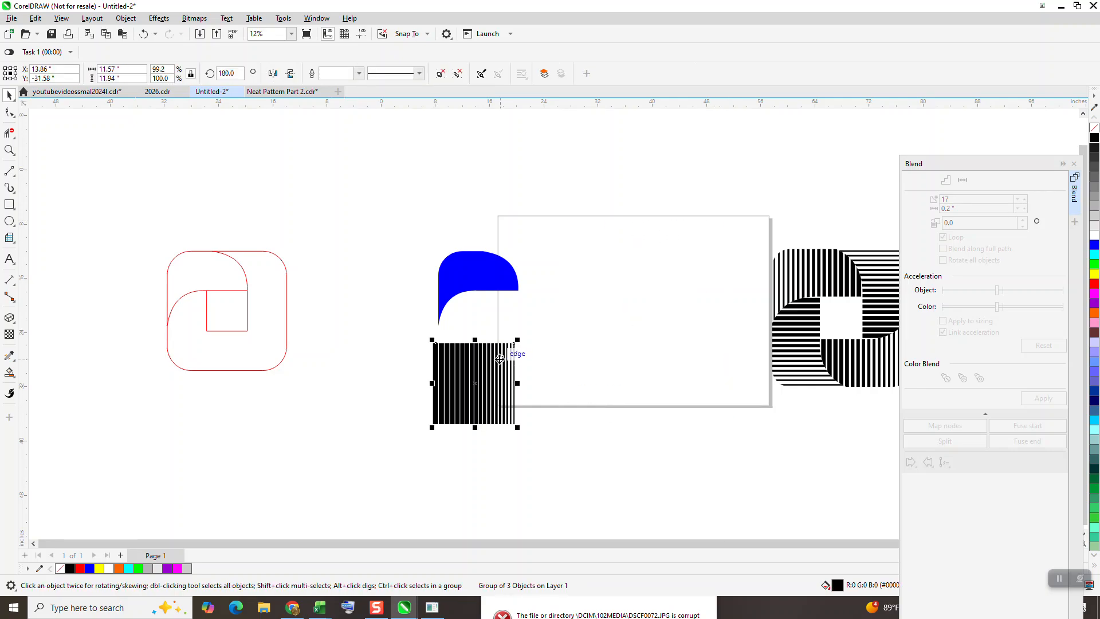
key("Delete")
Draw a black vertical line about 12.3 inches long below the blue shape and copy it about 12.6 inches to the right
left_click(9, 151)
left_click_drag(411, 232, 636, 430)
left_click(9, 171)
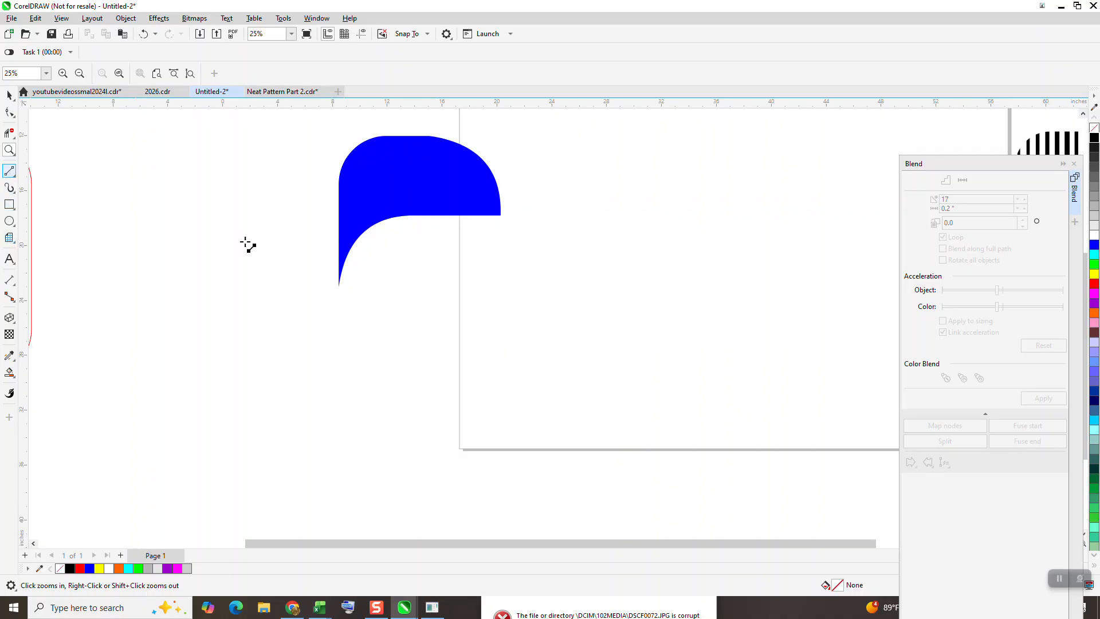
left_click_drag(332, 294, 332, 462)
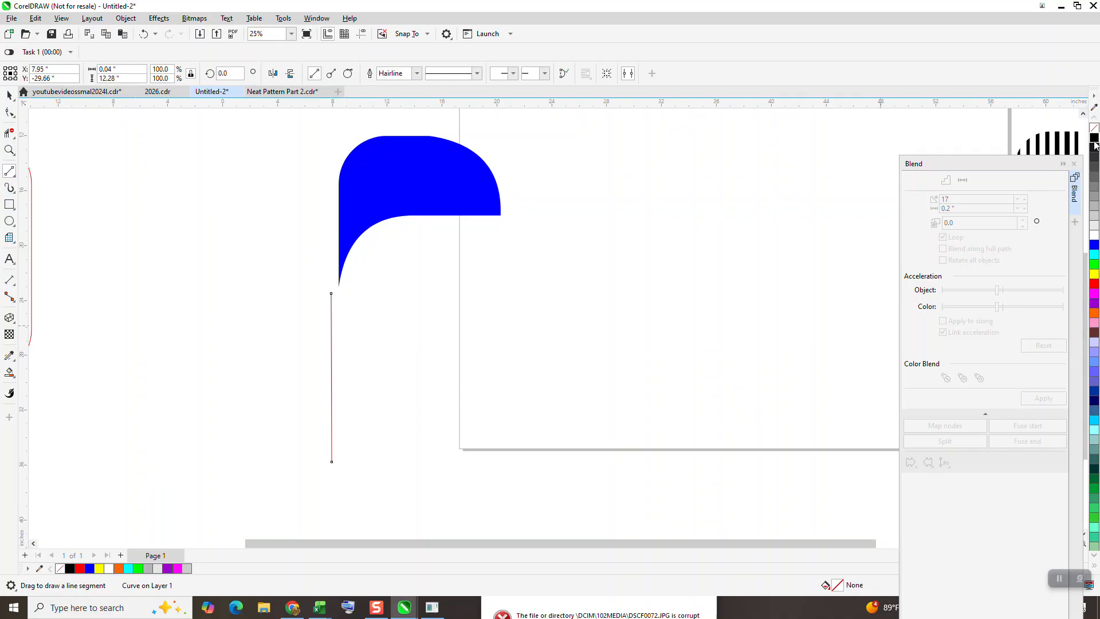
left_click(10, 96)
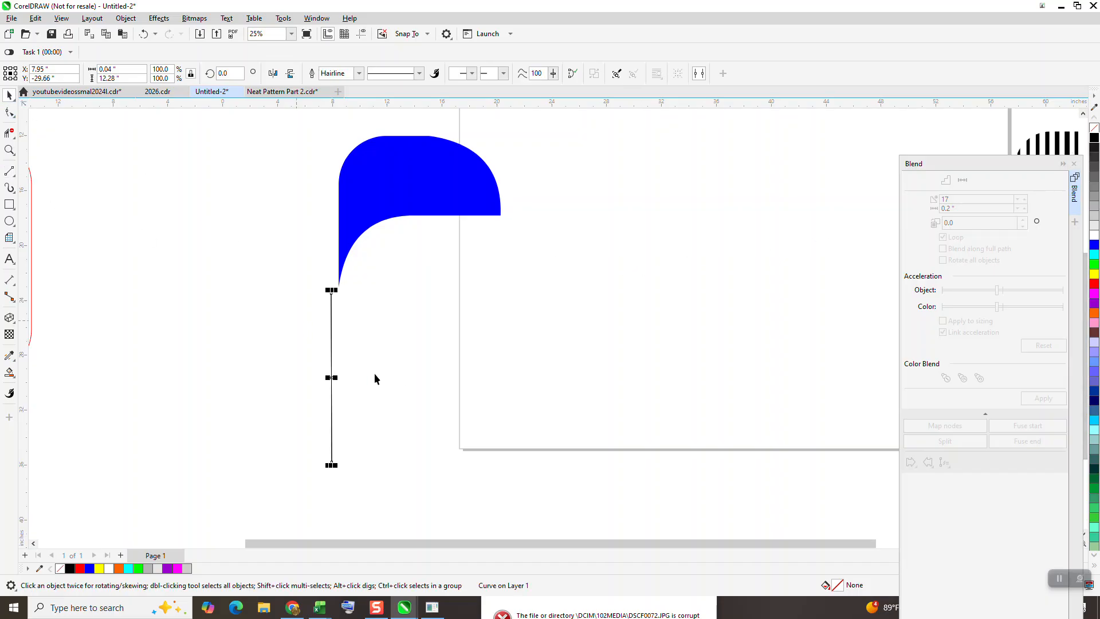
left_click_drag(335, 377, 509, 388)
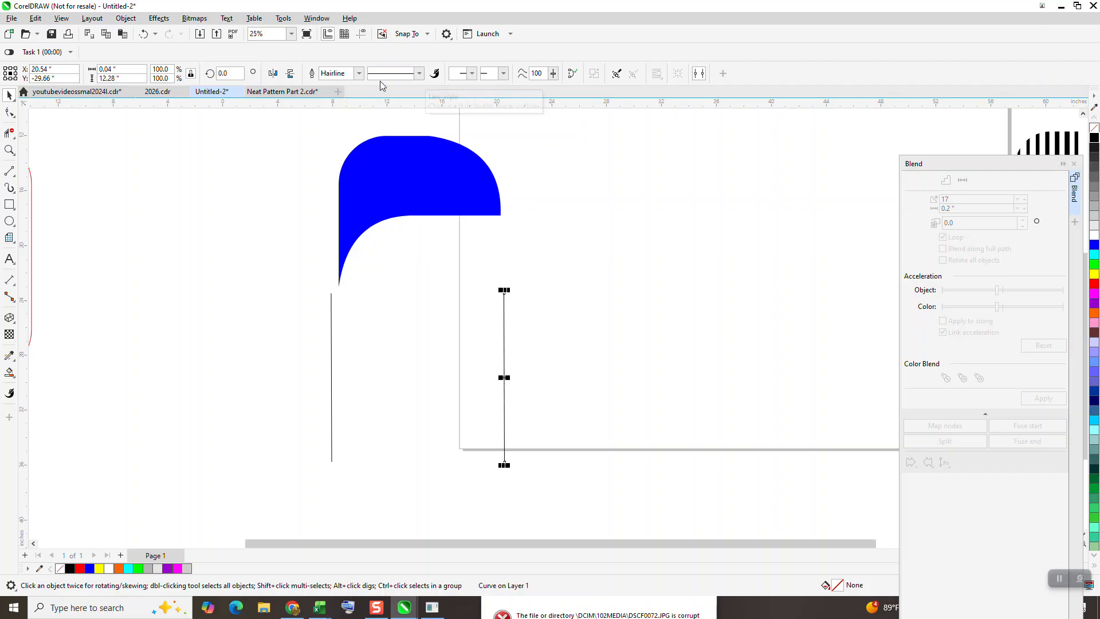
Set the outline width of the right line to 24 pt and of the left line to 4 pt
left_click(358, 72)
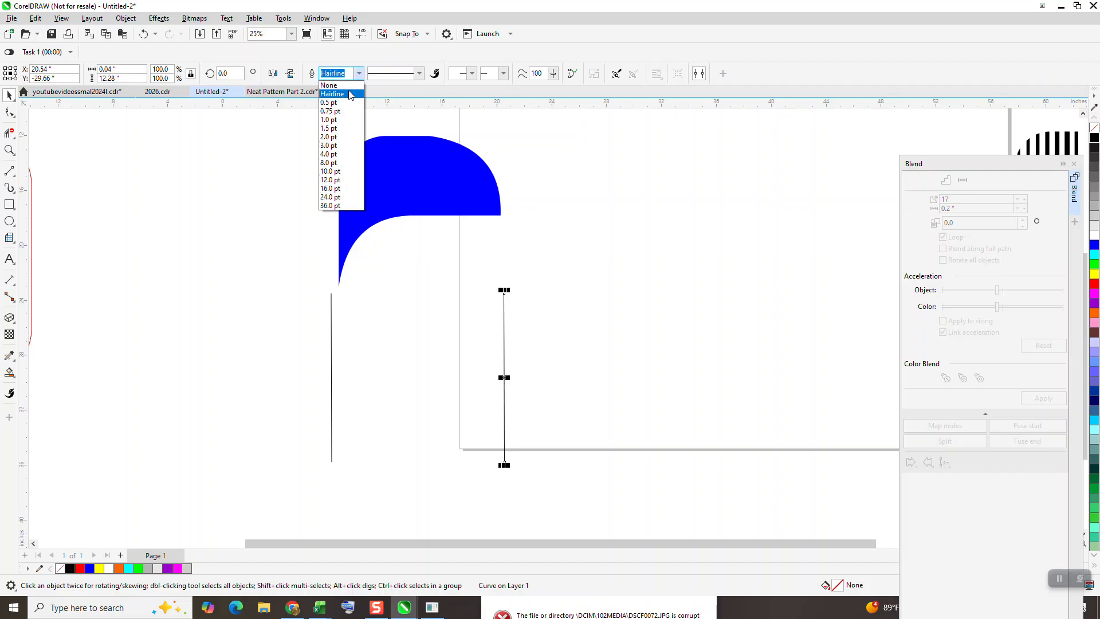
left_click(332, 199)
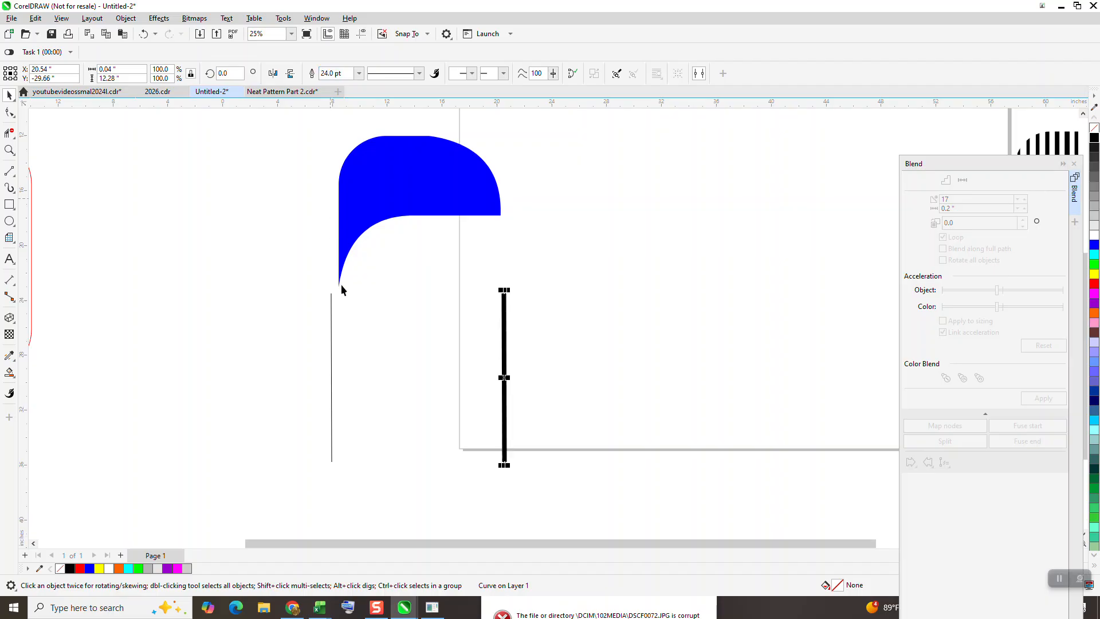
left_click(332, 305)
left_click(338, 73)
left_click(359, 74)
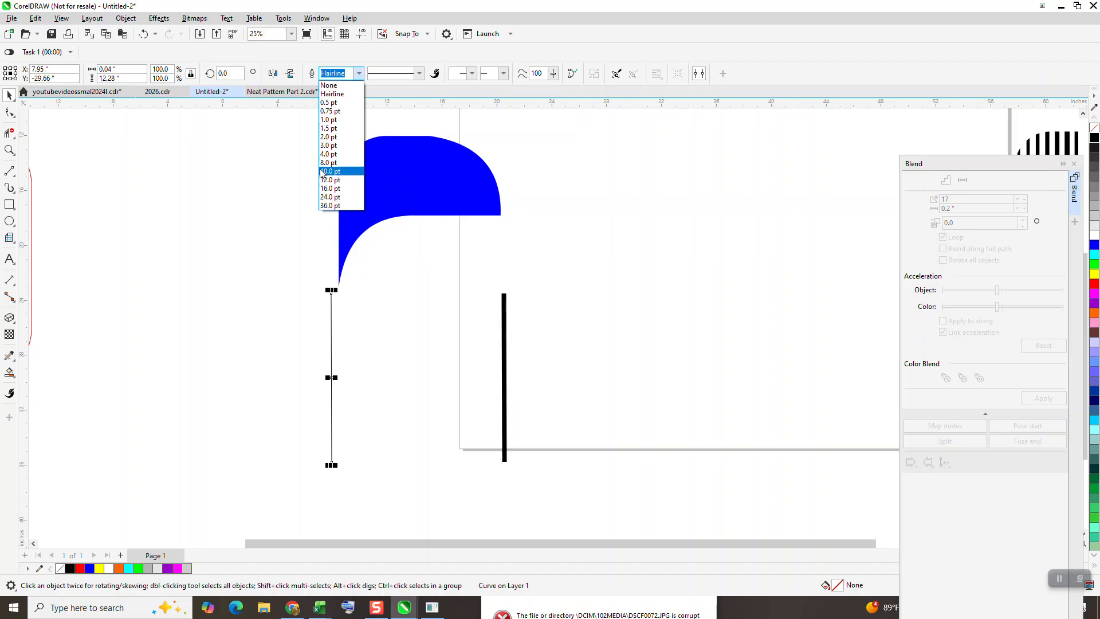
left_click(328, 154)
Blend the two vertical lines and set the blend to 22 steps
left_click_drag(286, 260, 593, 479)
left_click(1027, 401)
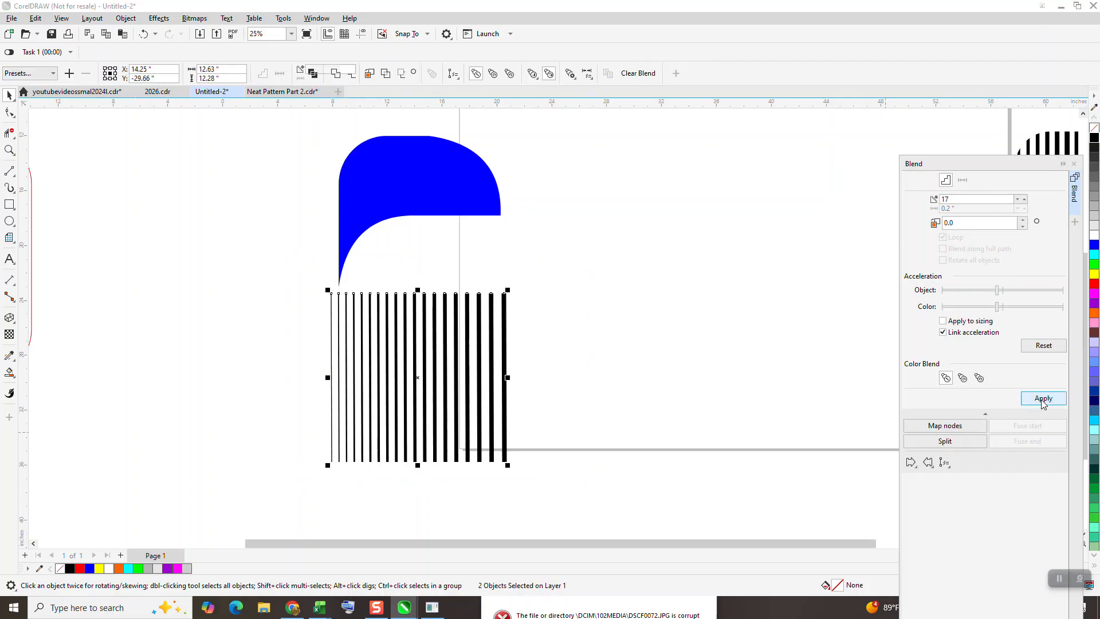
left_click(1024, 198)
left_click(1025, 198)
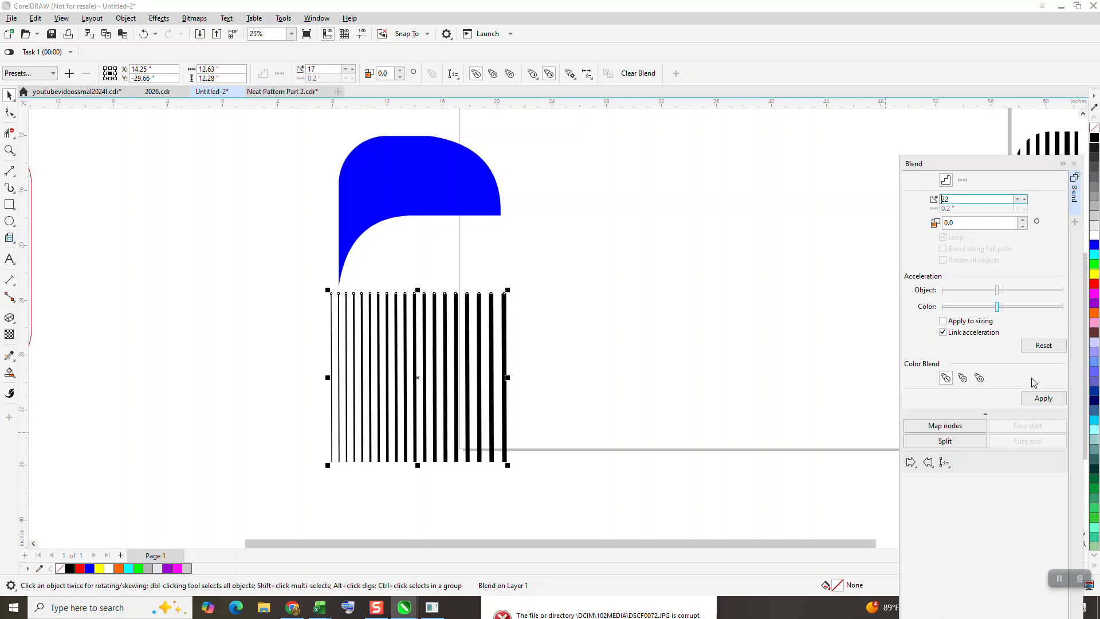
left_click(1044, 403)
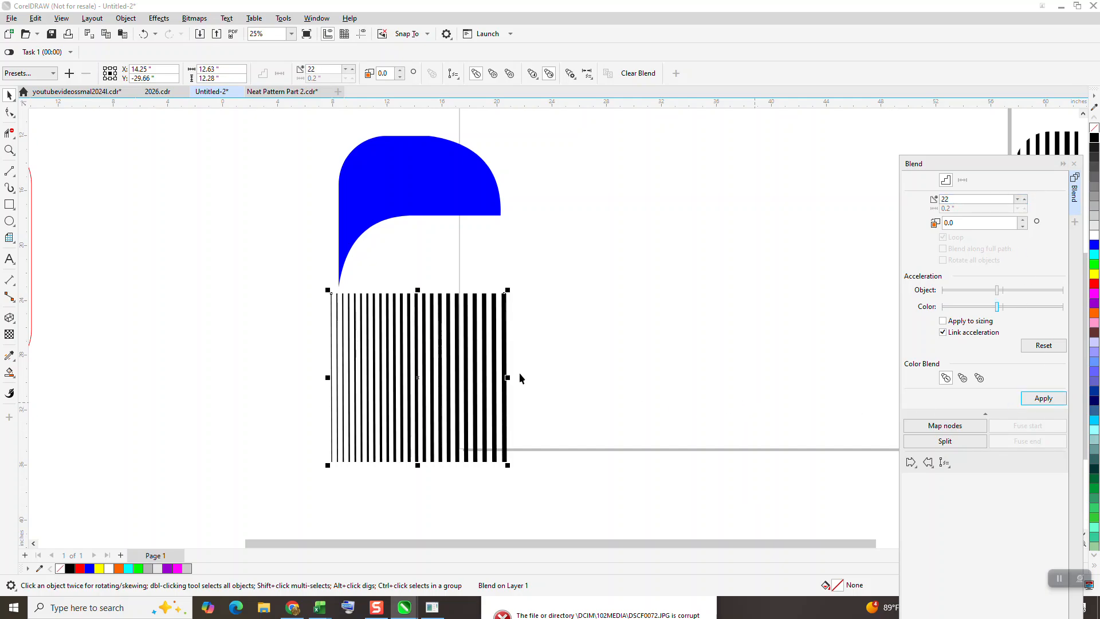
Break the line blend apart and group all the resulting stripes
left_click(126, 18)
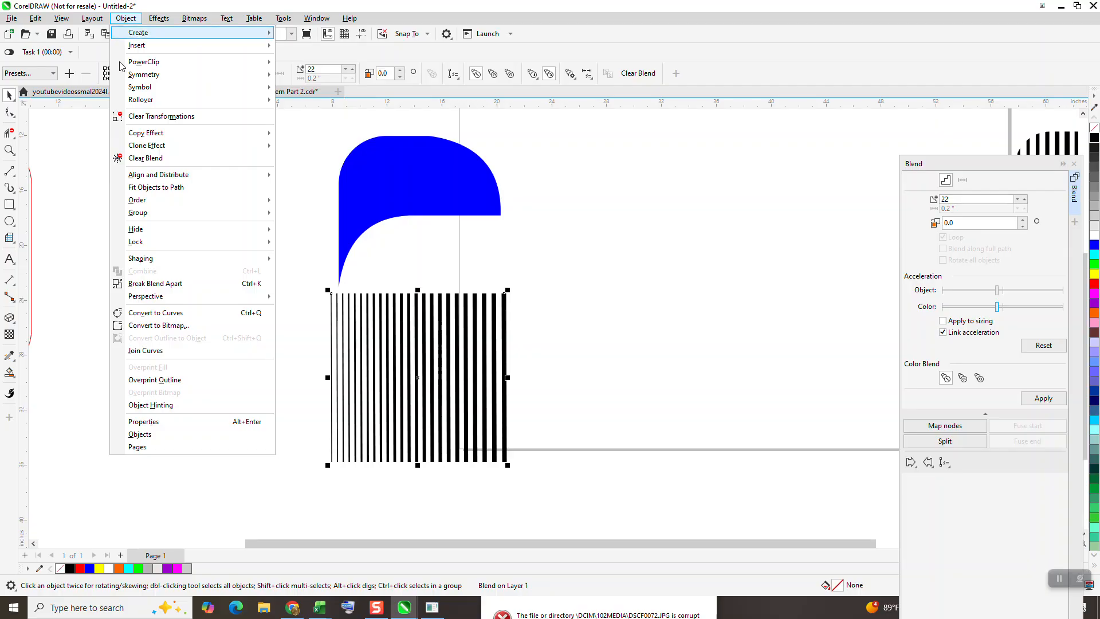
left_click(155, 283)
left_click_drag(306, 272, 596, 502)
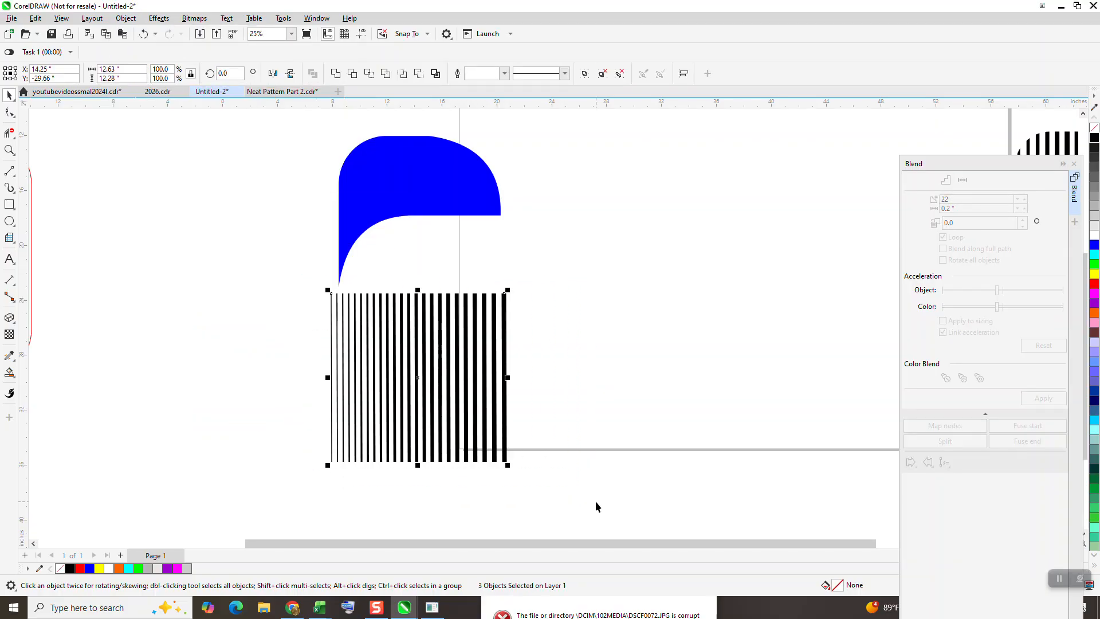
key("ctrl+g")
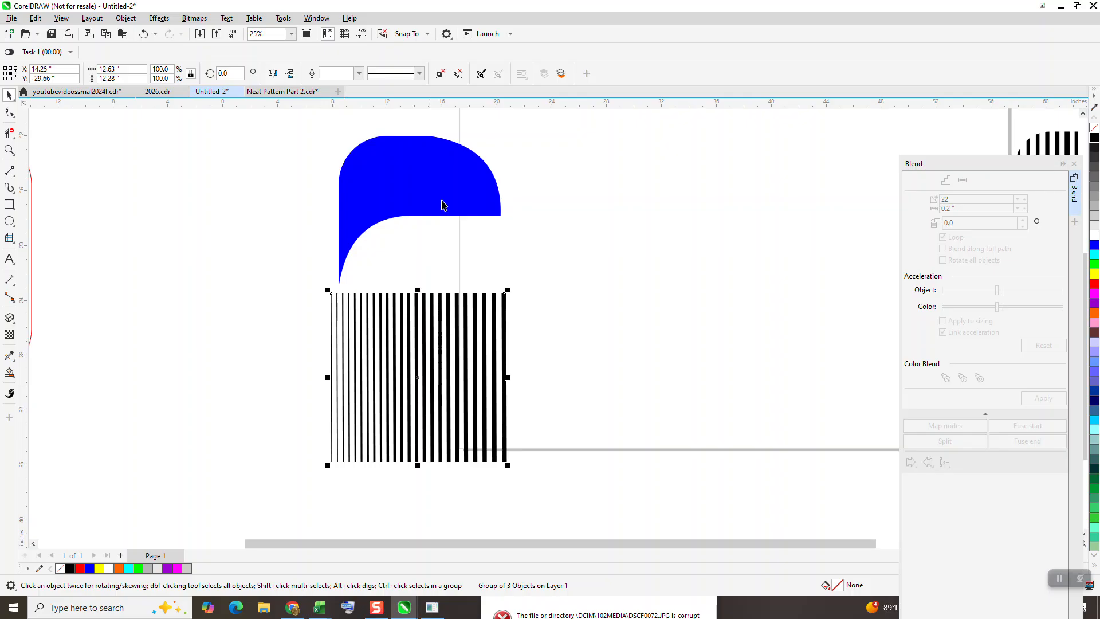
Move the striped group up over the blue shape and place it behind that shape in the stacking order
left_click_drag(461, 391, 465, 214)
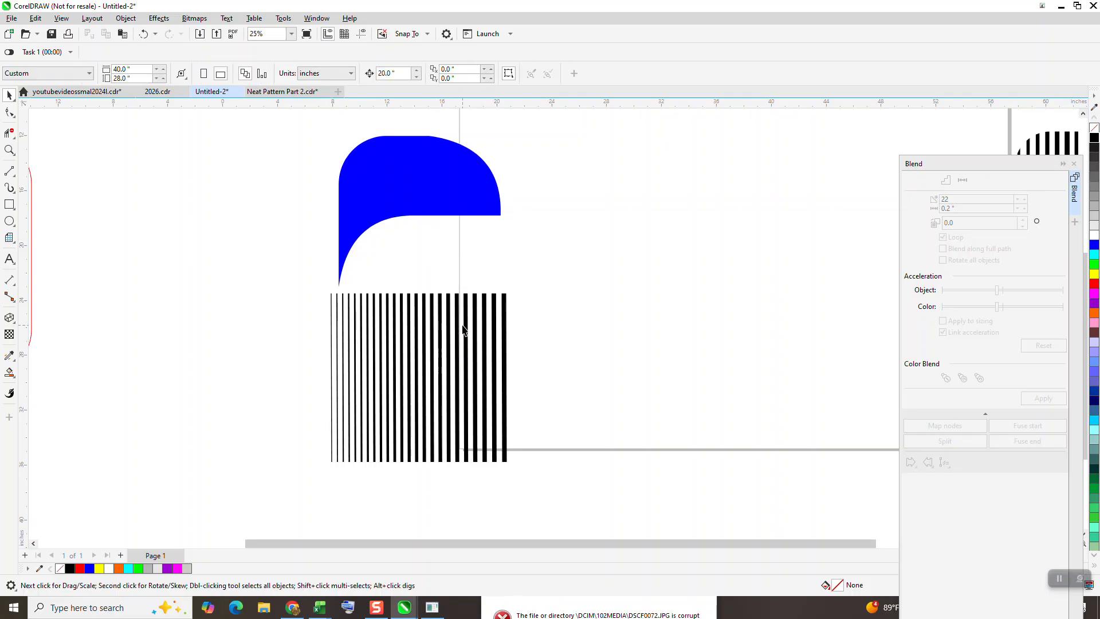
left_click_drag(467, 329, 464, 160)
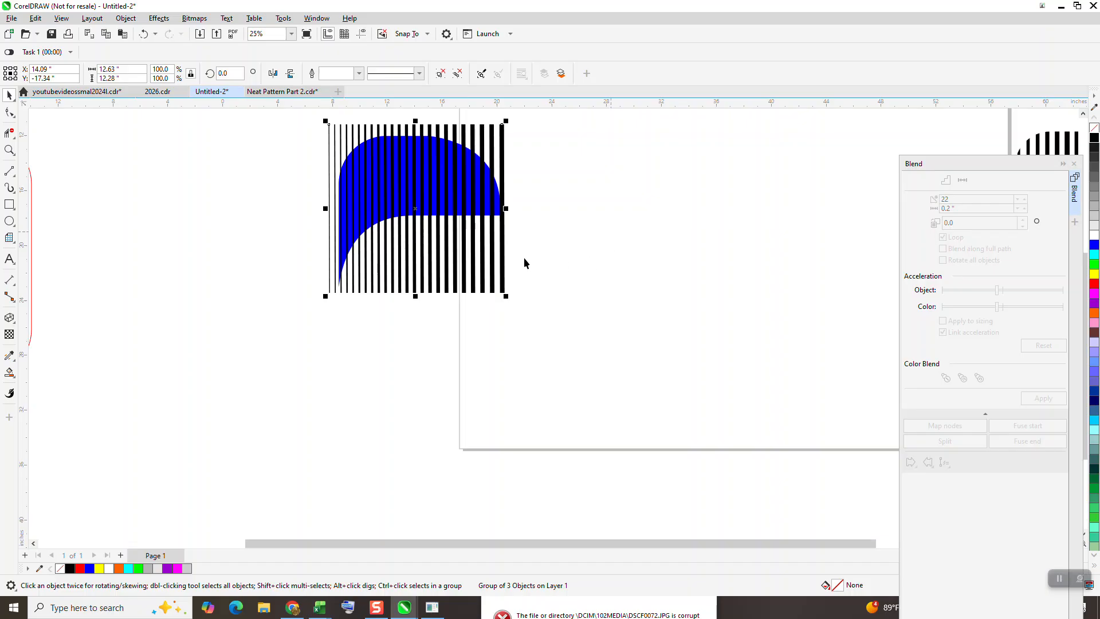
scroll(496, 275, "down", 1)
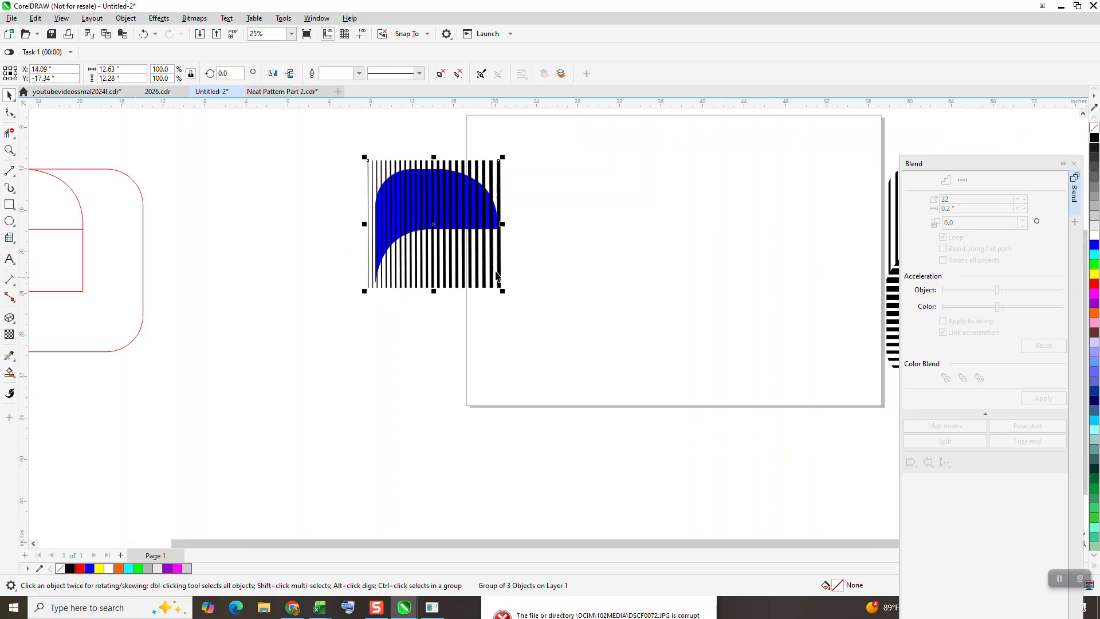
left_click(126, 18)
mouse_move(250, 218)
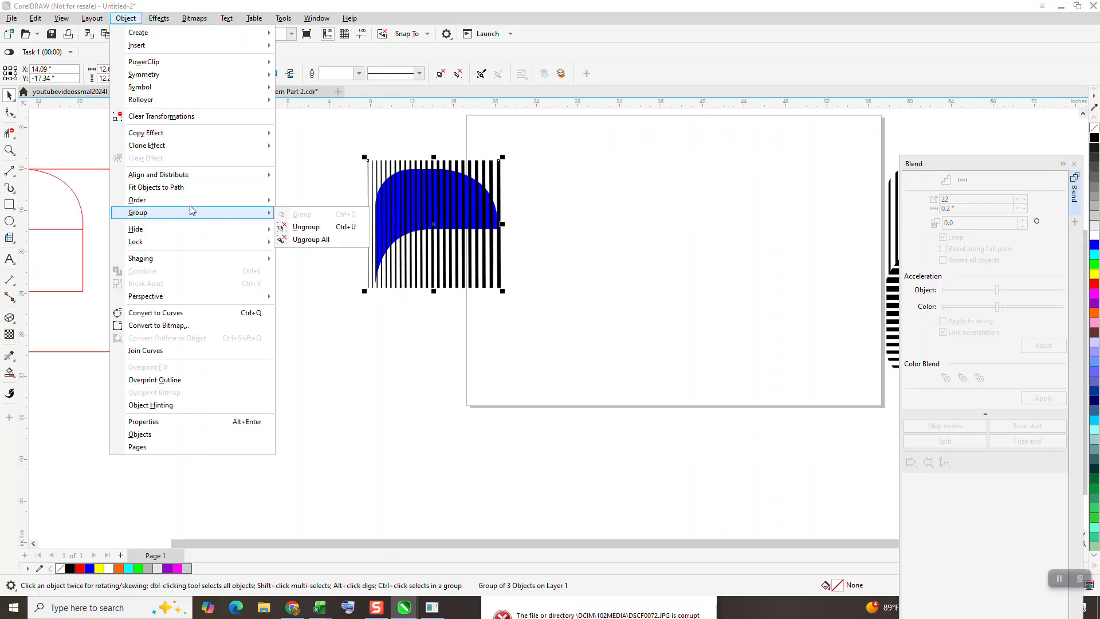
left_click(339, 203)
Intersect the new striped group with the blue shape and move the clipped stripes 20 inches right onto the page
left_click_drag(348, 150, 530, 312)
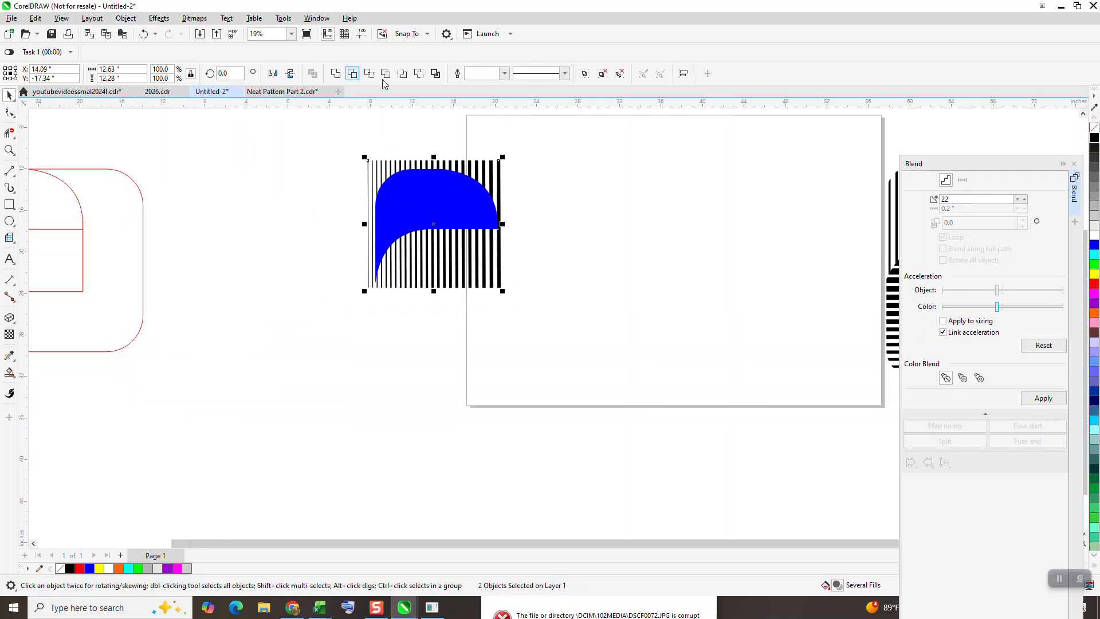
left_click(368, 74)
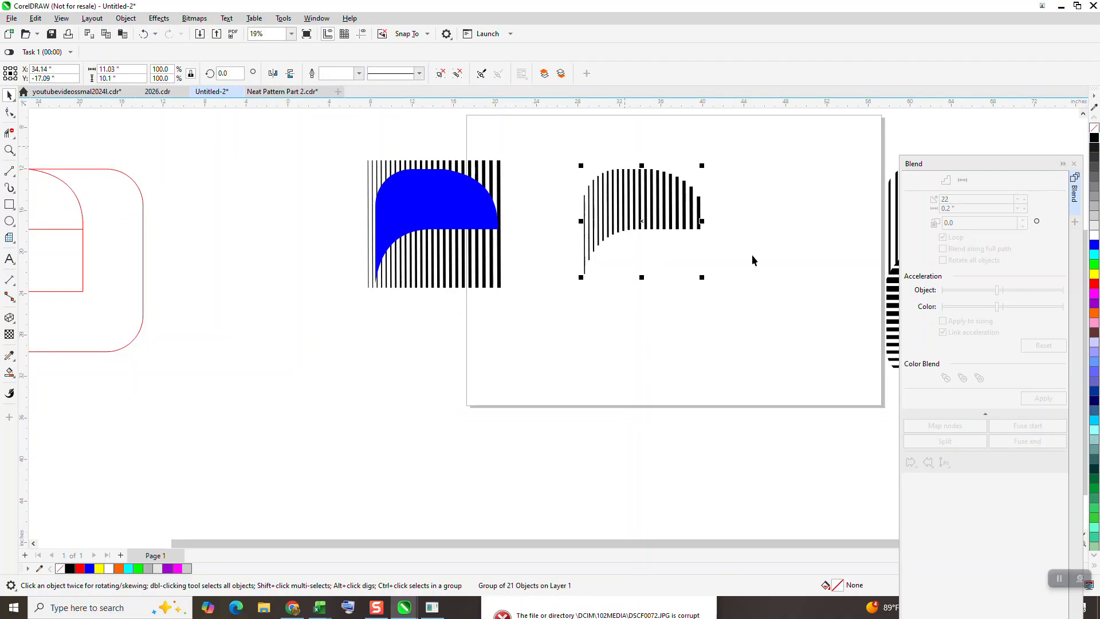
Create a copy of the thin clipped stripes rotated 90 degrees and repeat it twice to complete the ring
scroll(651, 288, "down", 1)
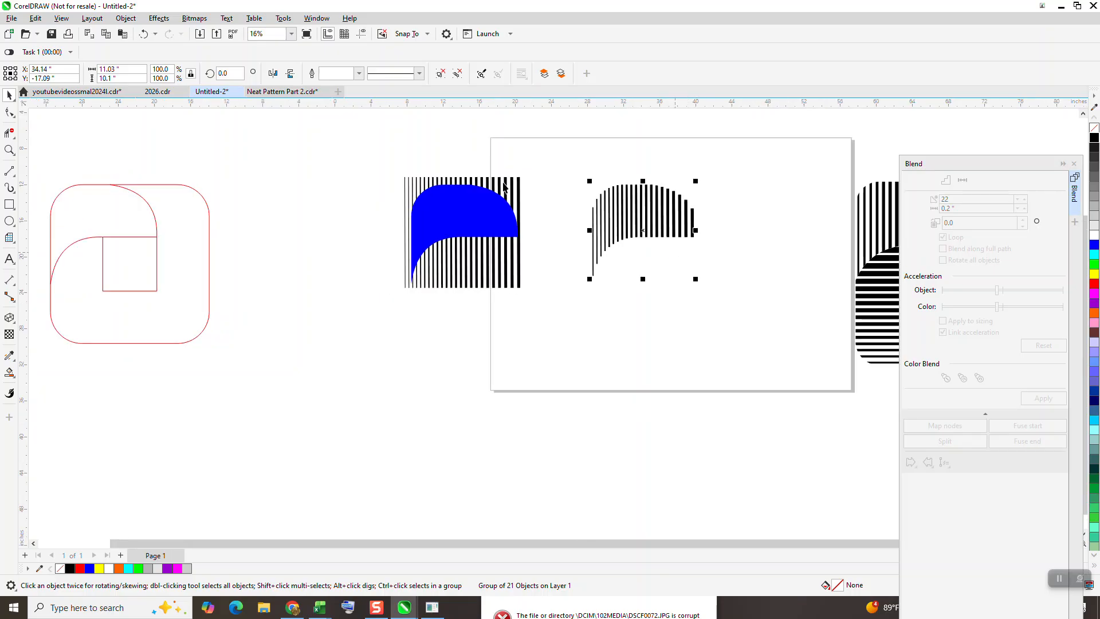
type("9")
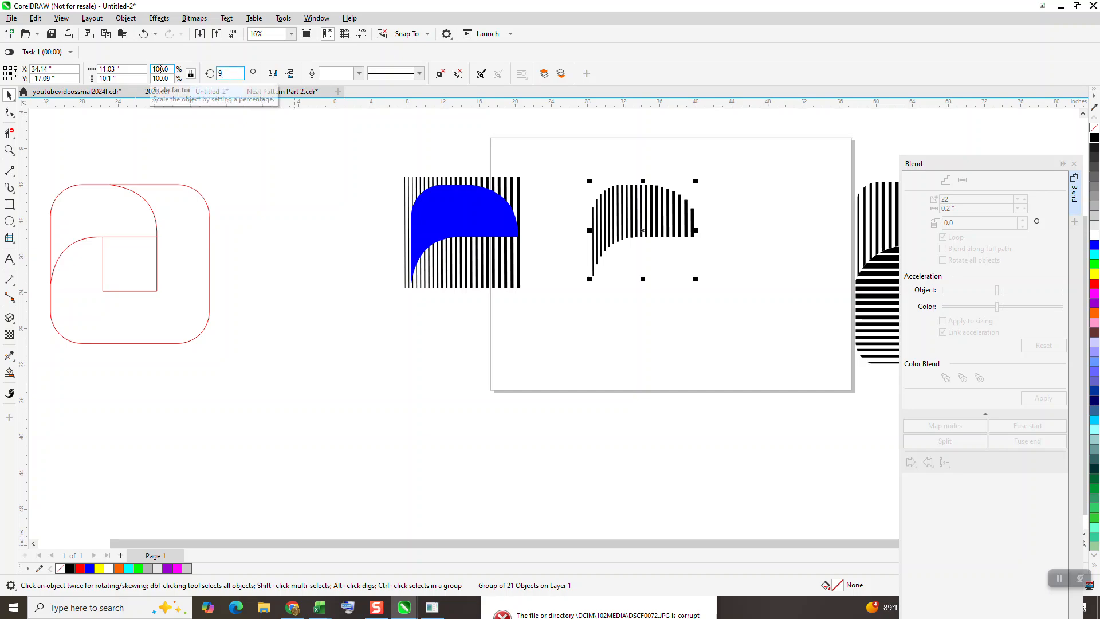
type("0")
key("Return")
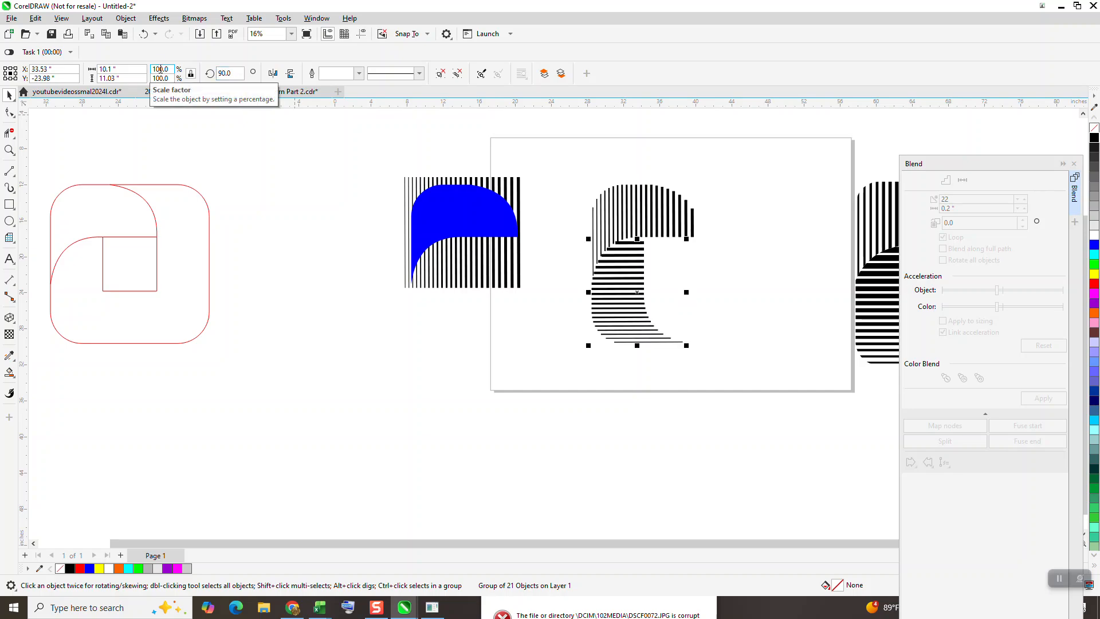
key("ctrl+d")
key("ctrl+d")
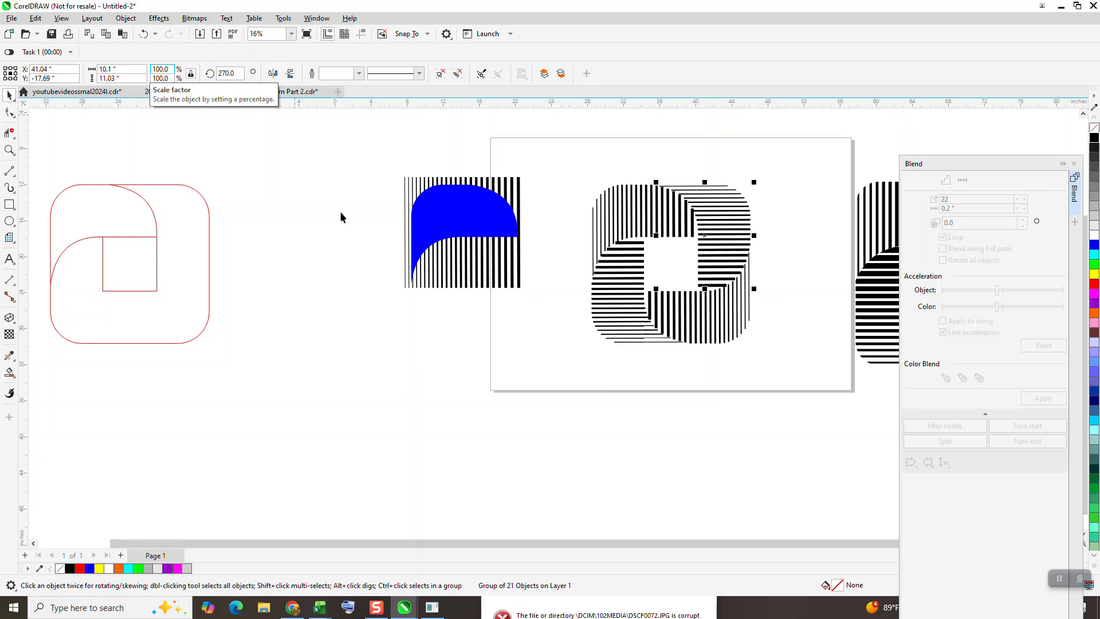
Delete all four clipped stripe segments that form the ring on the page
left_click(9, 150)
key("shift+F2")
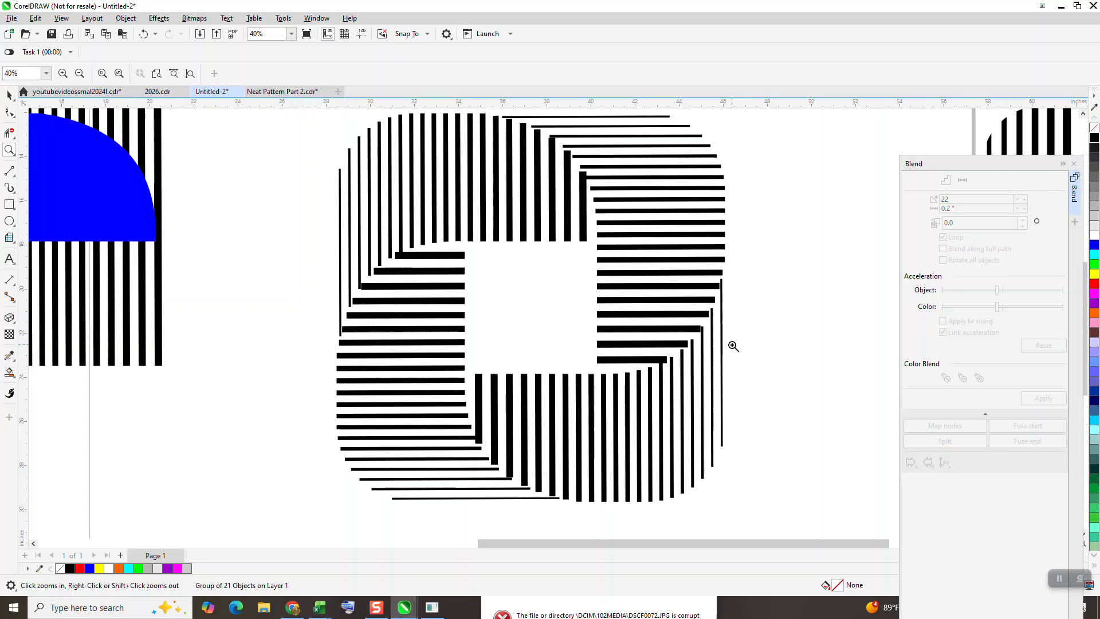
scroll(718, 344, "down", 1)
scroll(614, 301, "down", 1)
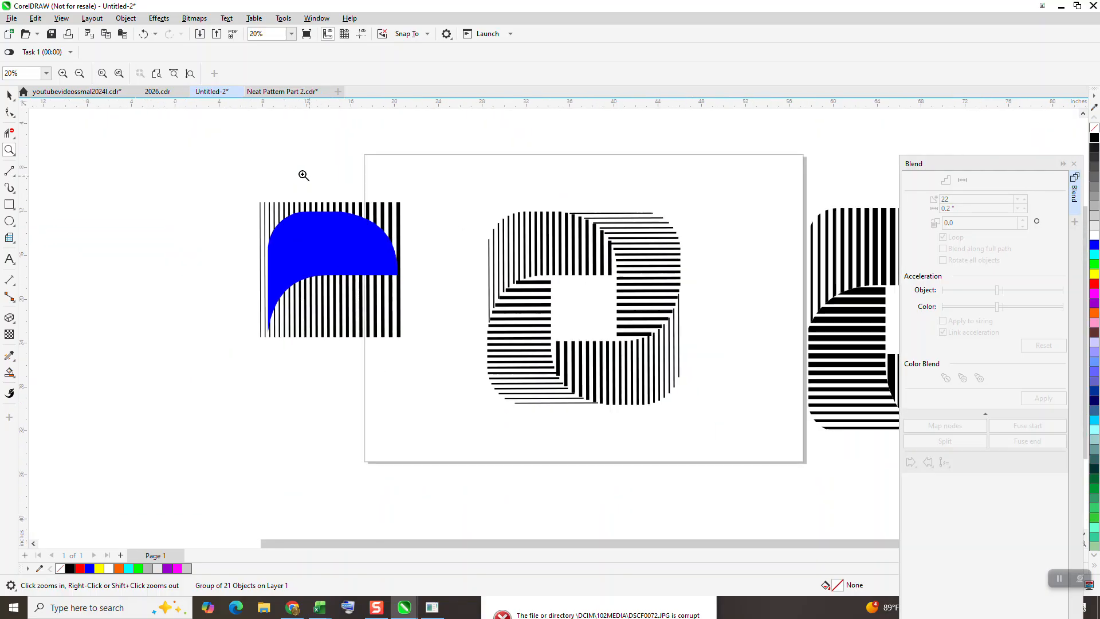
left_click_drag(459, 201, 814, 478)
key("Delete")
left_click(8, 98)
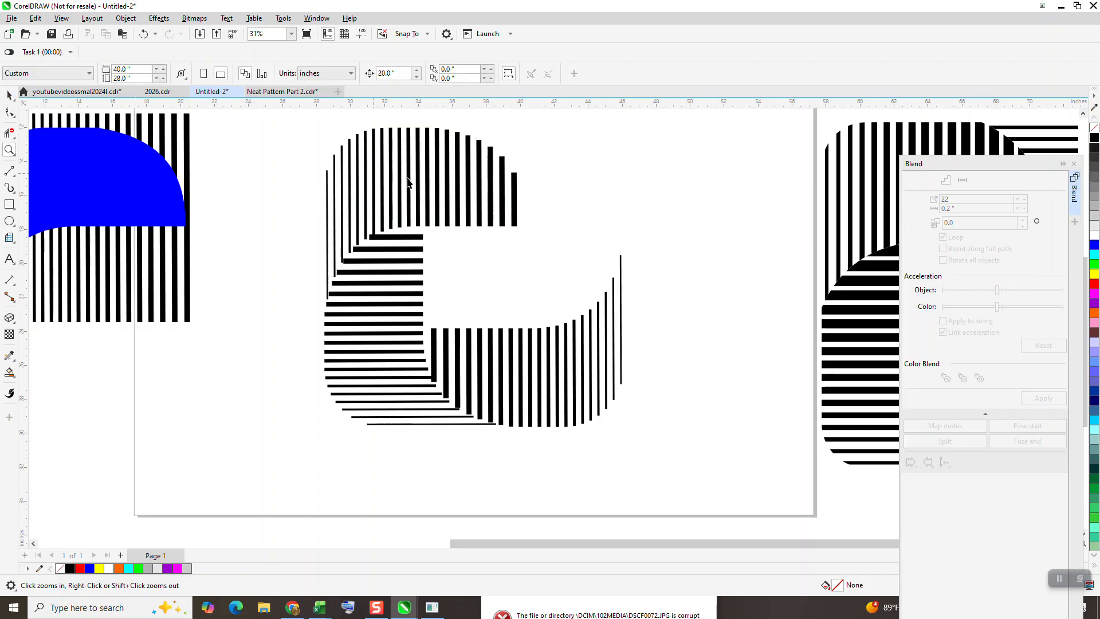
left_click(427, 221)
key("Delete")
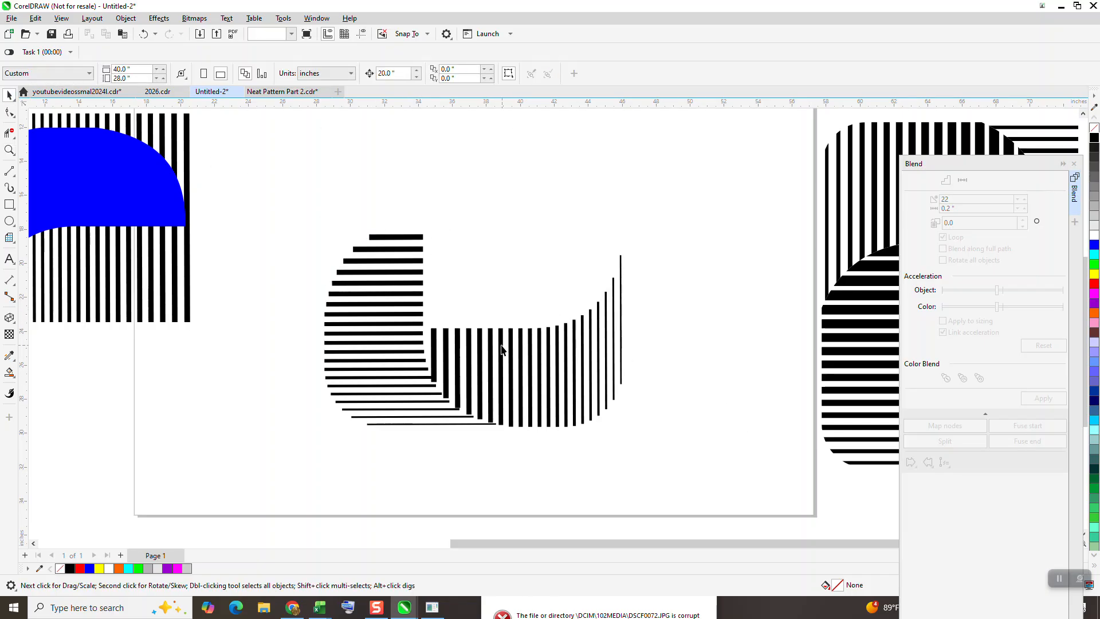
left_click(502, 350)
key("Delete")
left_click(424, 316)
key("Delete")
Move the old stripe group down off the blue shape and delete it
scroll(351, 305, "down", 2)
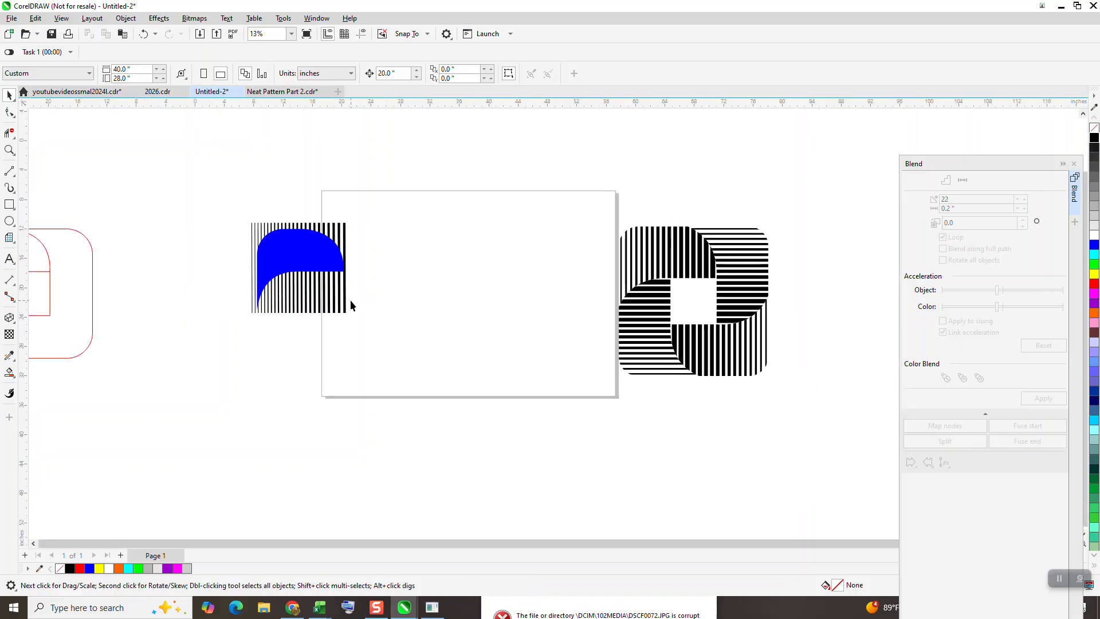
left_click_drag(346, 303, 353, 411)
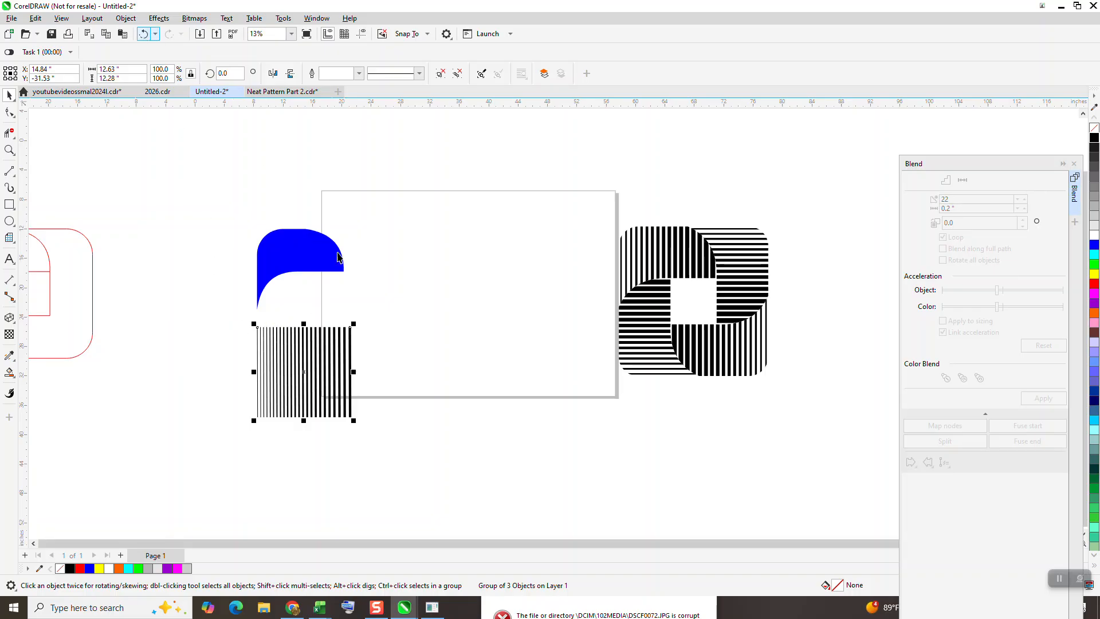
key("Delete")
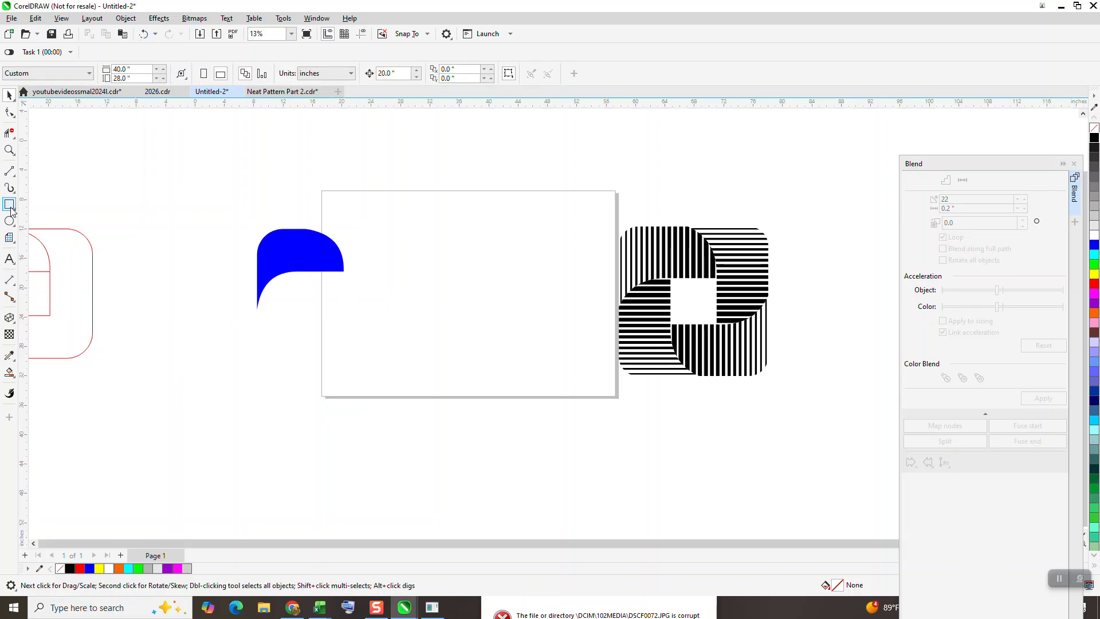
Draw a vertical line about 15.55 inches long down from the blue shape's lower tip, with a black 2 pt outline
left_click(9, 171)
left_click_drag(257, 309, 257, 428)
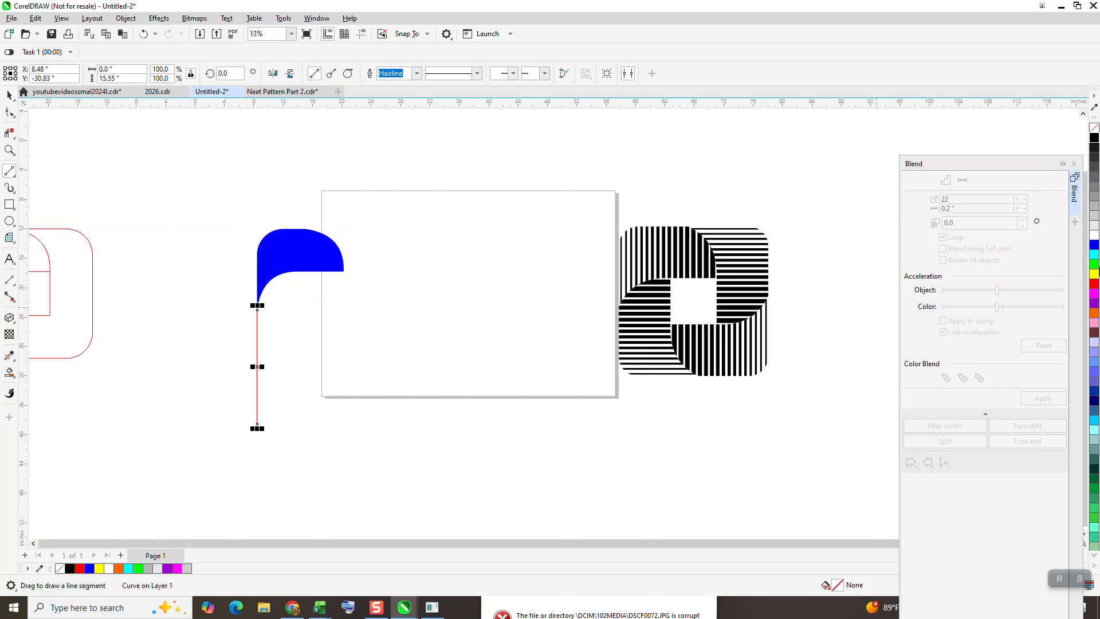
right_click(1095, 148)
left_click(10, 95)
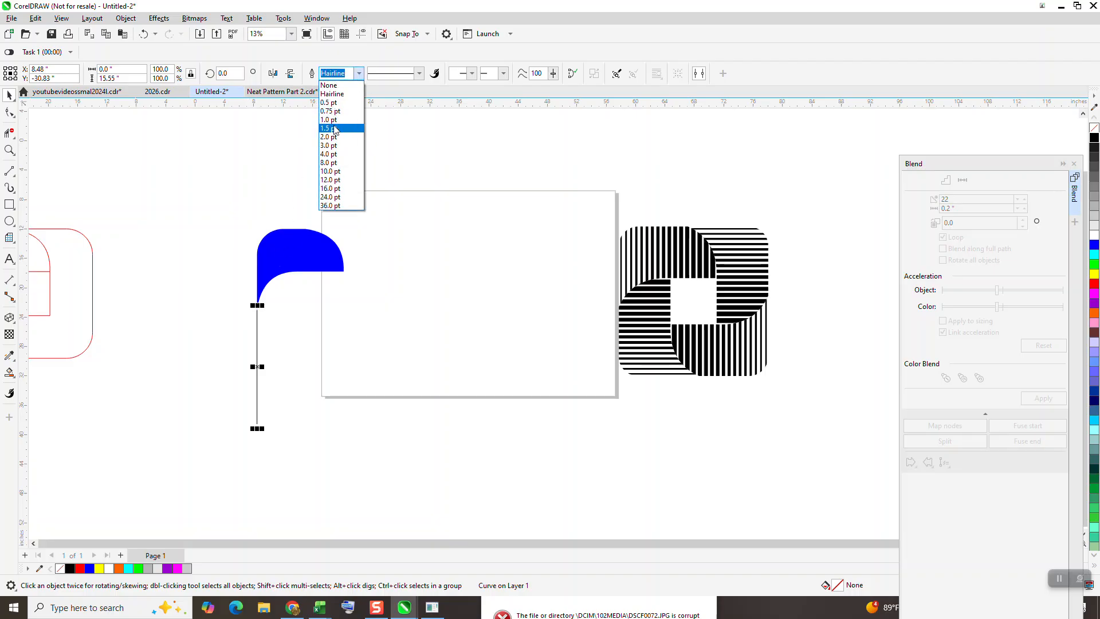
left_click(330, 137)
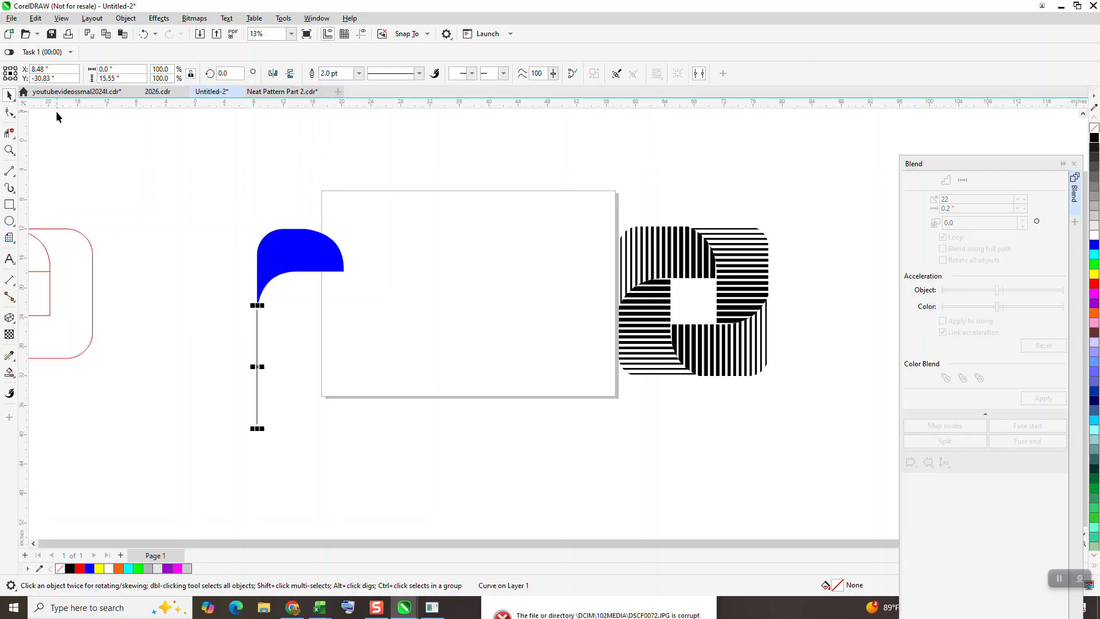
Copy the vertical line about 12 inches to the right and set the copy's outline width to 16 pt
left_click_drag(257, 367, 345, 321)
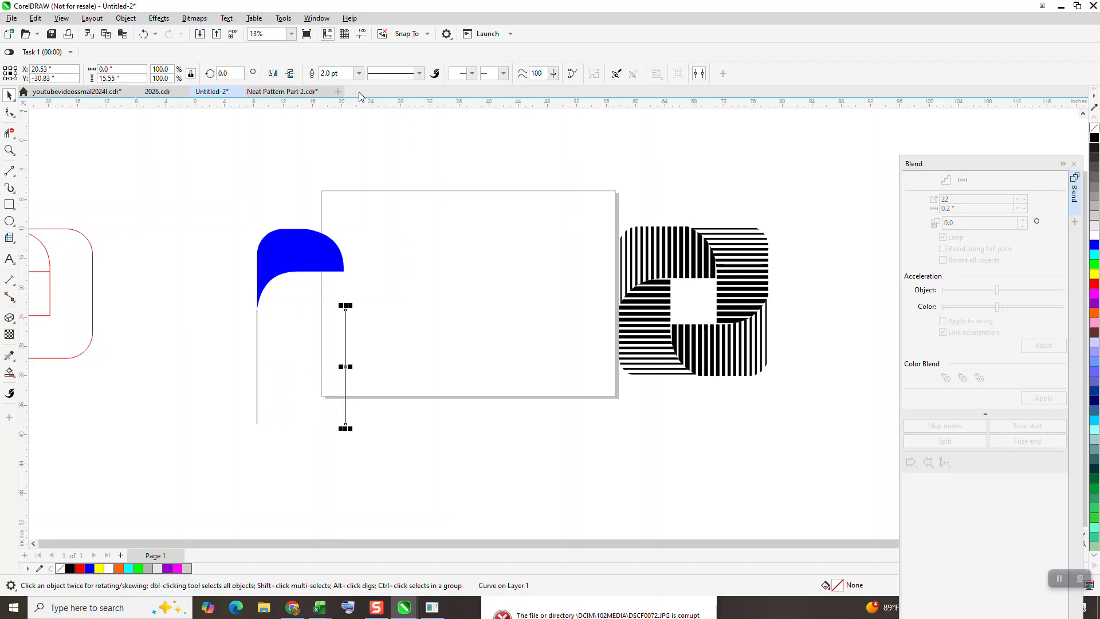
left_click(354, 74)
left_click(357, 75)
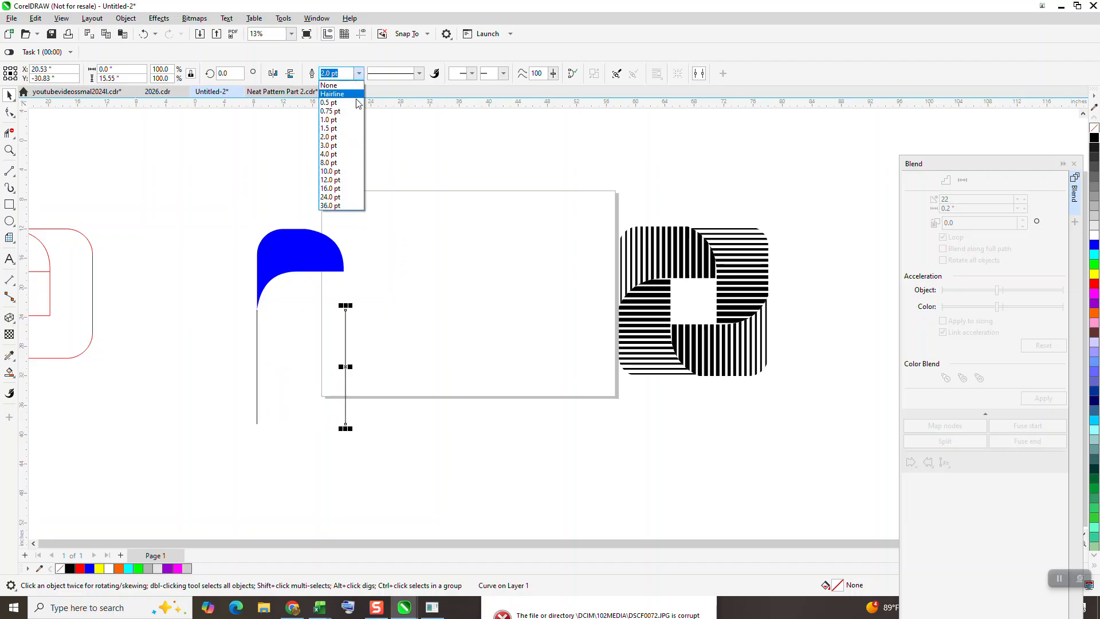
left_click(337, 189)
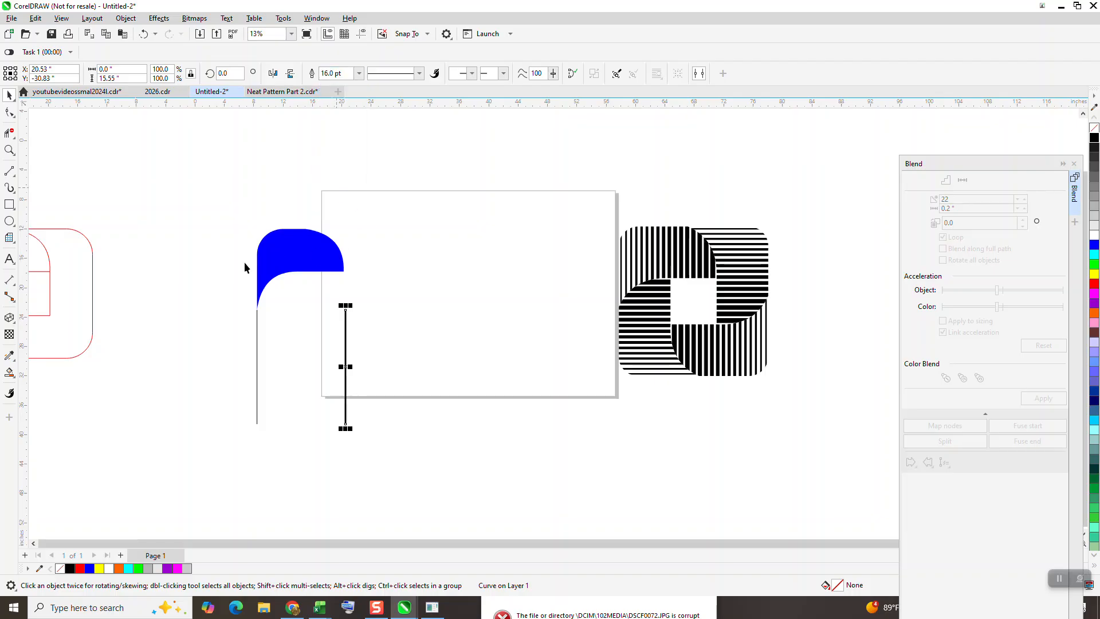
Select the thin and thick vertical lines and blend them with 28 steps
left_click_drag(231, 284, 439, 457)
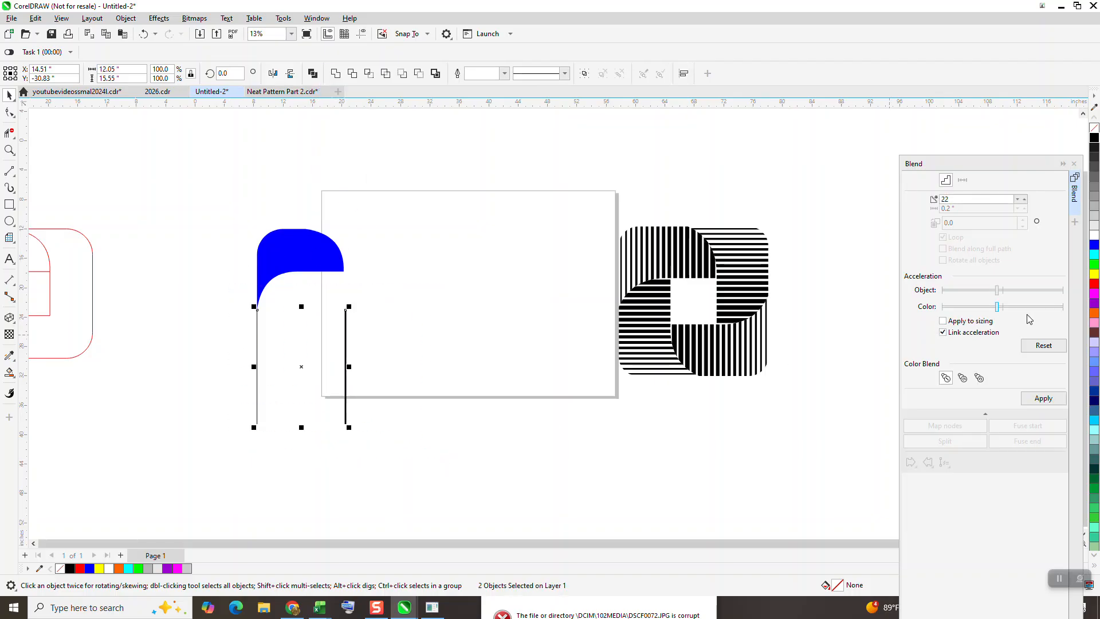
left_click(1025, 198)
left_click(1025, 199)
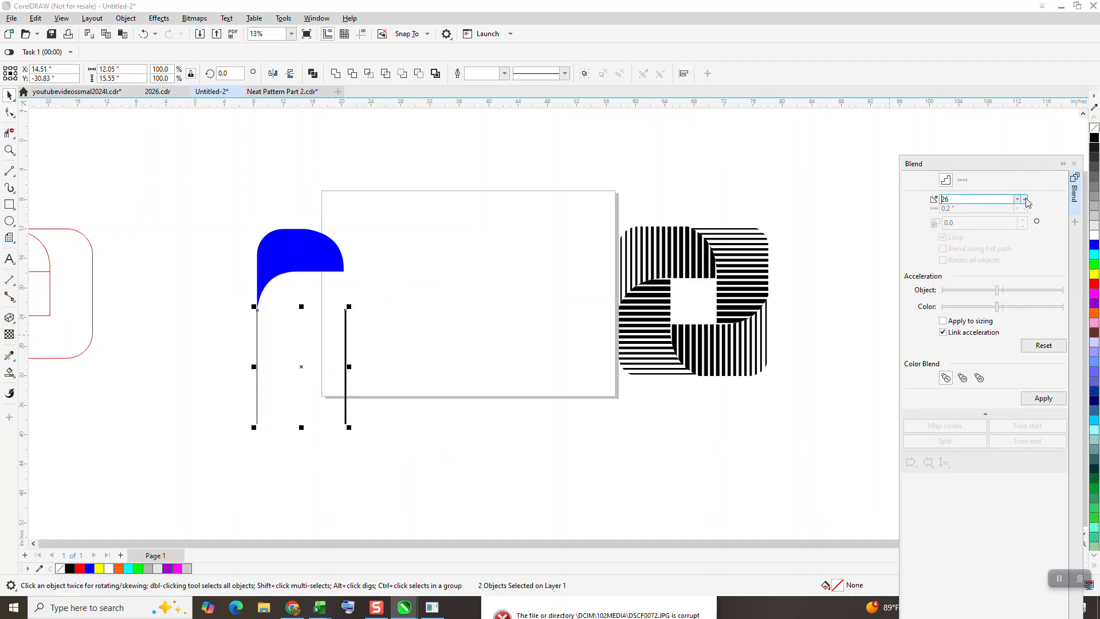
left_click(1043, 398)
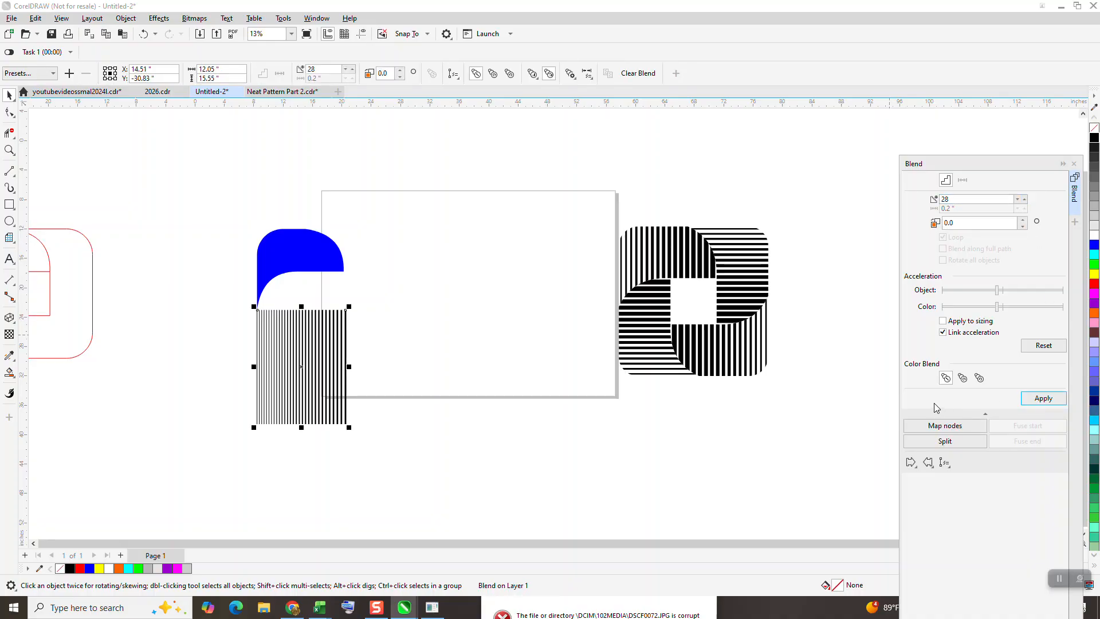
Raise the blend to 32 steps and shift its object acceleration slightly toward the thick line
left_click(1024, 199)
left_click(1025, 199)
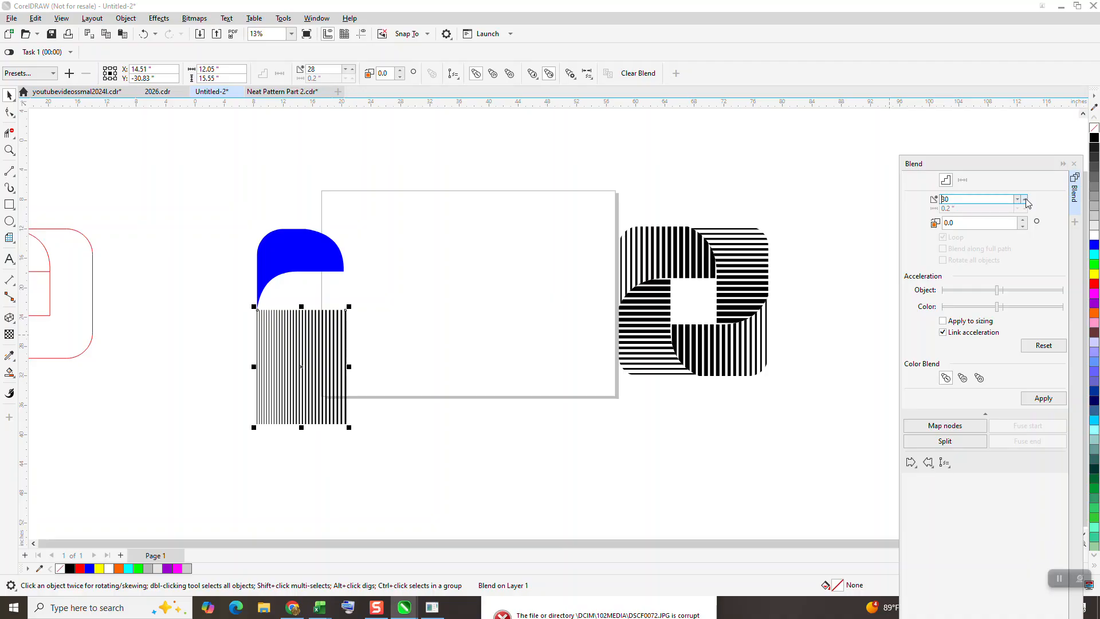
left_click(1043, 399)
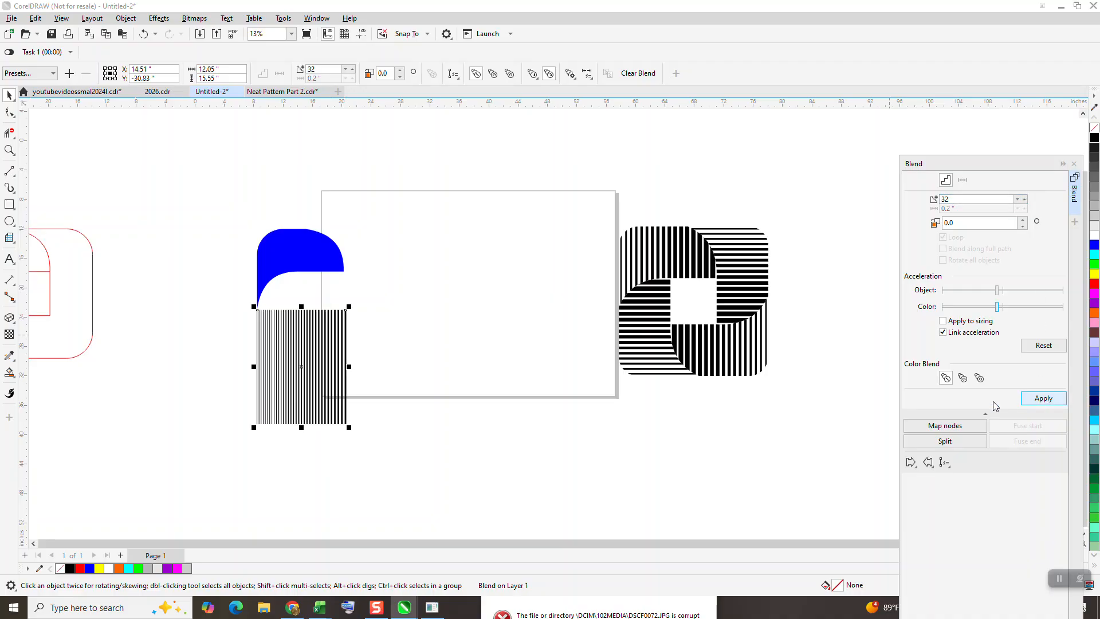
left_click(999, 290)
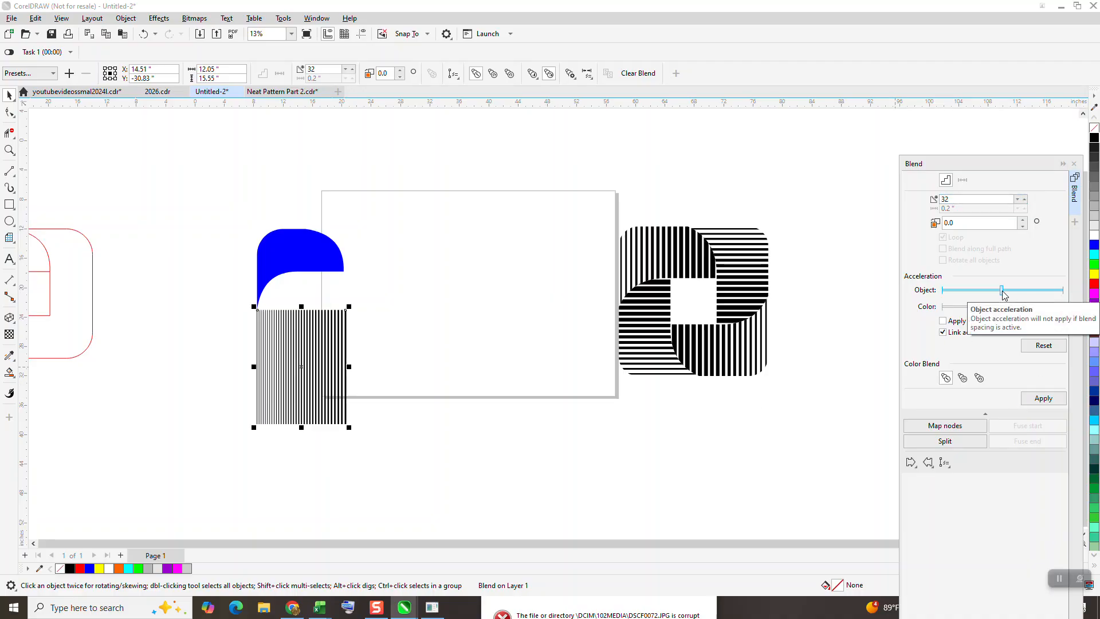
left_click(1036, 397)
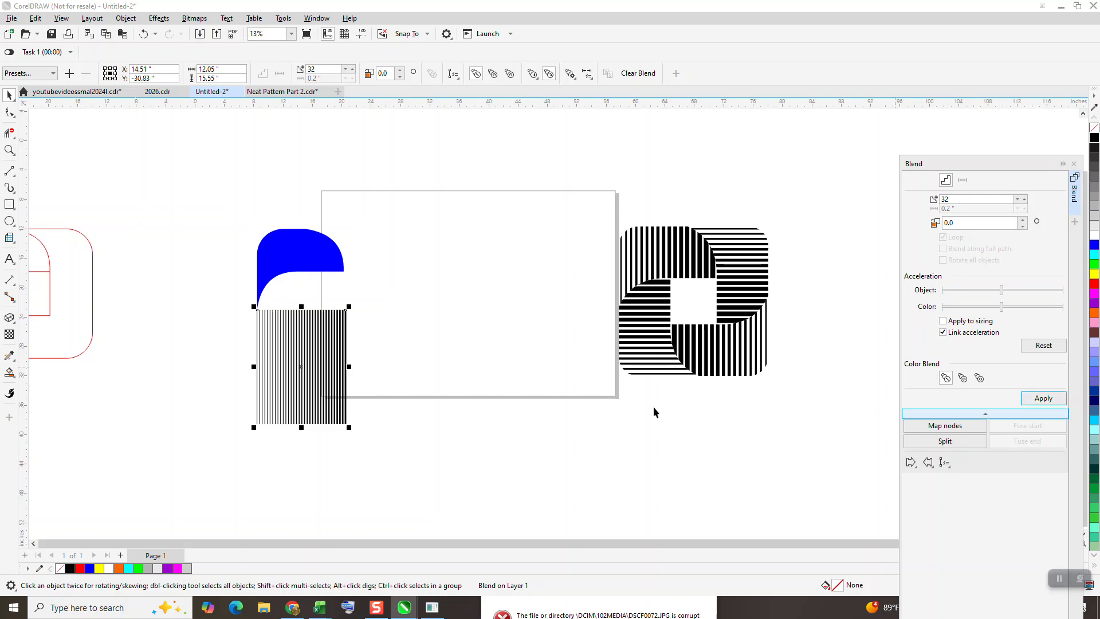
Break the 32-step blend apart and group all of its stripes
left_click(129, 17)
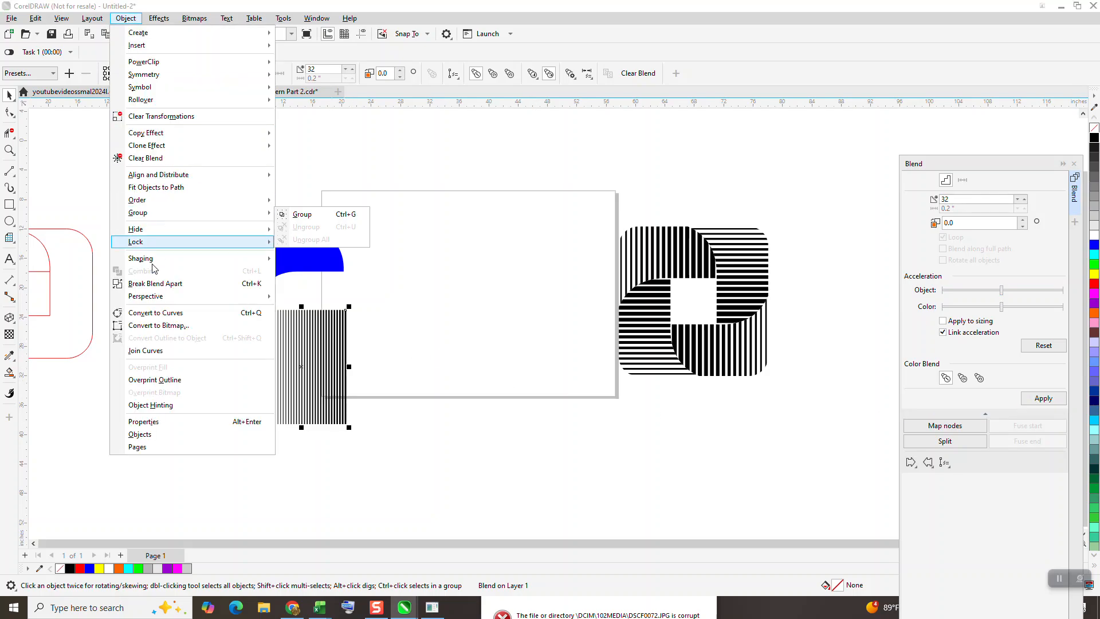
left_click(155, 283)
left_click_drag(238, 302, 442, 467)
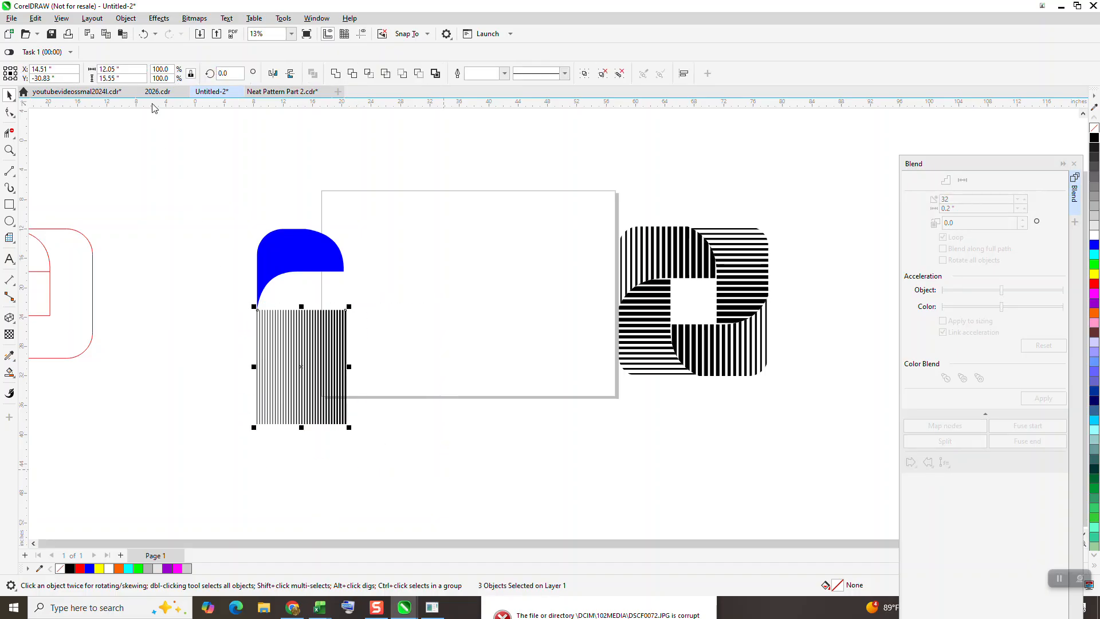
left_click(126, 18)
mouse_move(151, 218)
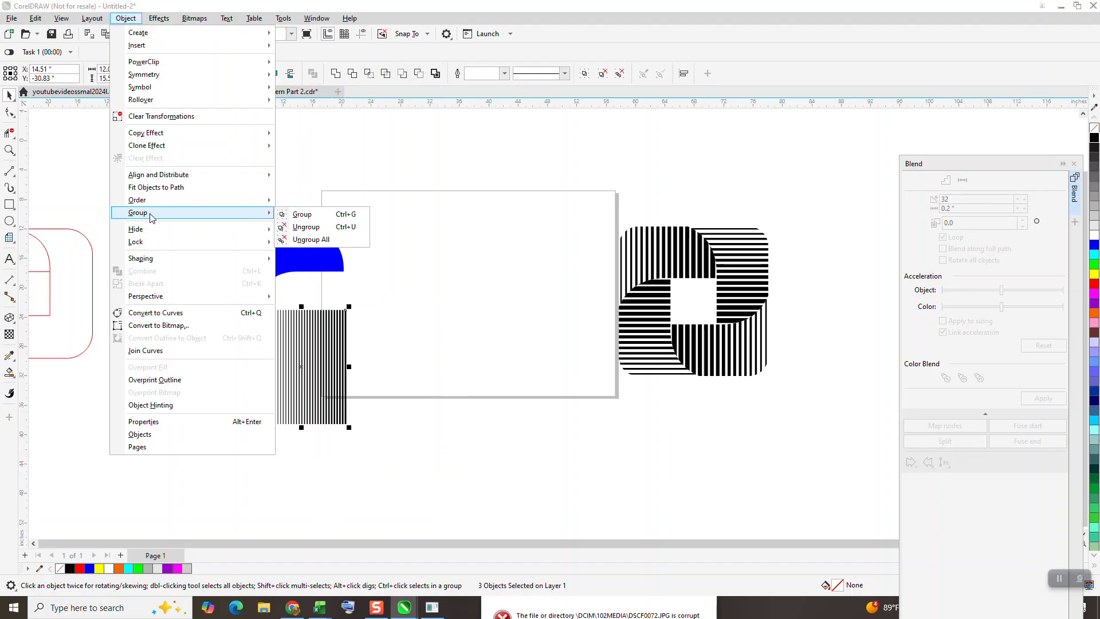
left_click(301, 215)
Move the new fine-striped group up over the blue shape and order it behind that shape
left_click_drag(318, 361, 318, 284)
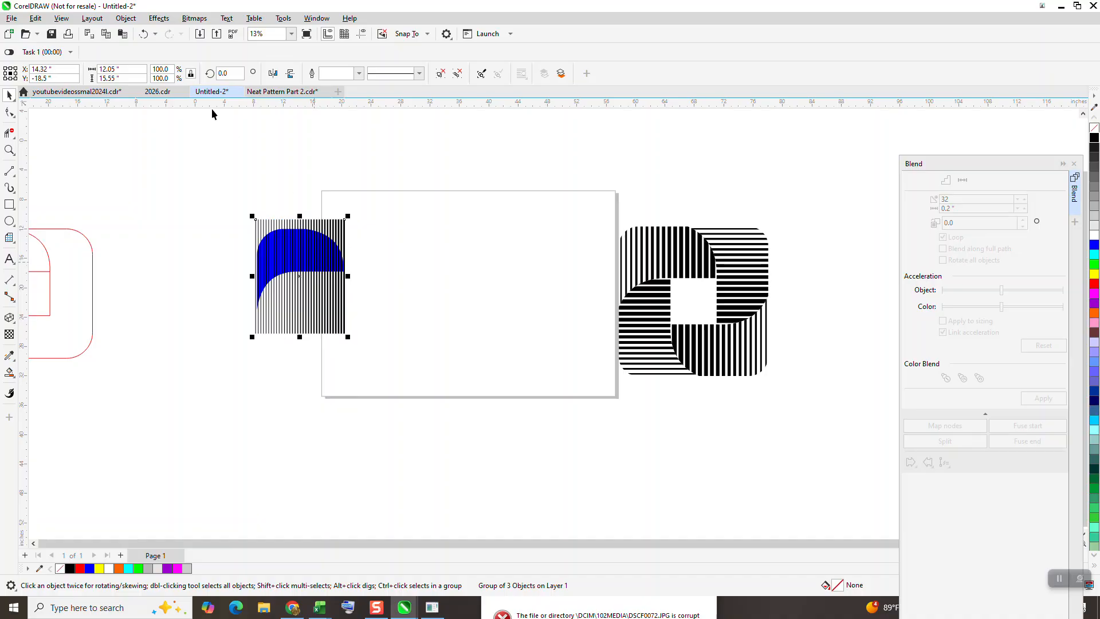
left_click(127, 18)
mouse_move(258, 200)
left_click(294, 215)
Intersect the fine stripes with the blue shape and move the clipped result 20 inches right onto the page
left_click_drag(214, 198, 403, 361)
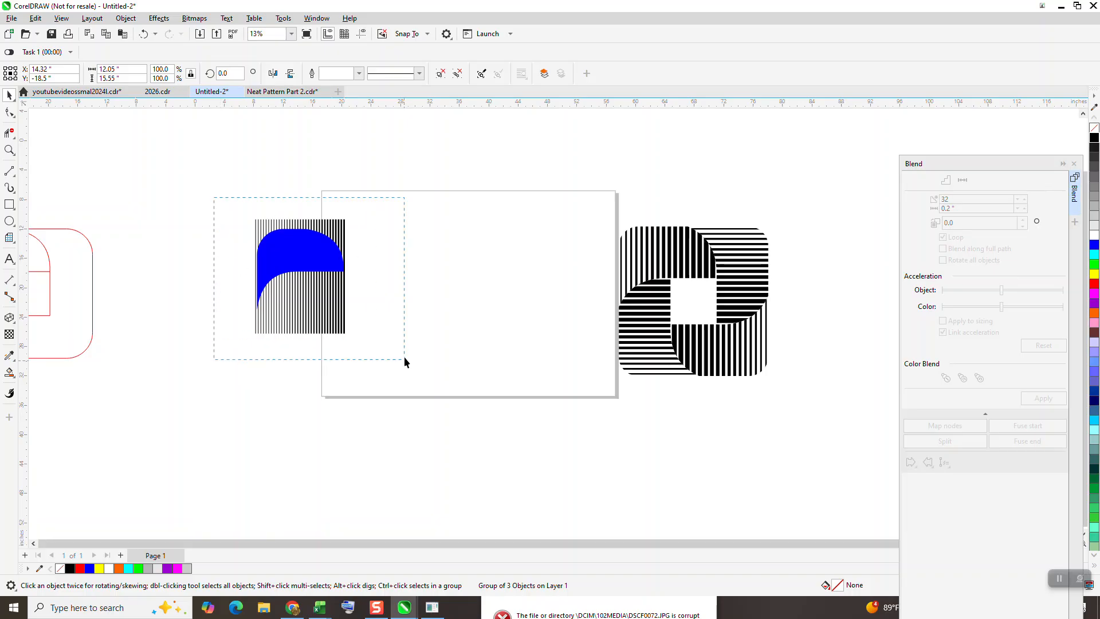
left_click(371, 76)
key("Right")
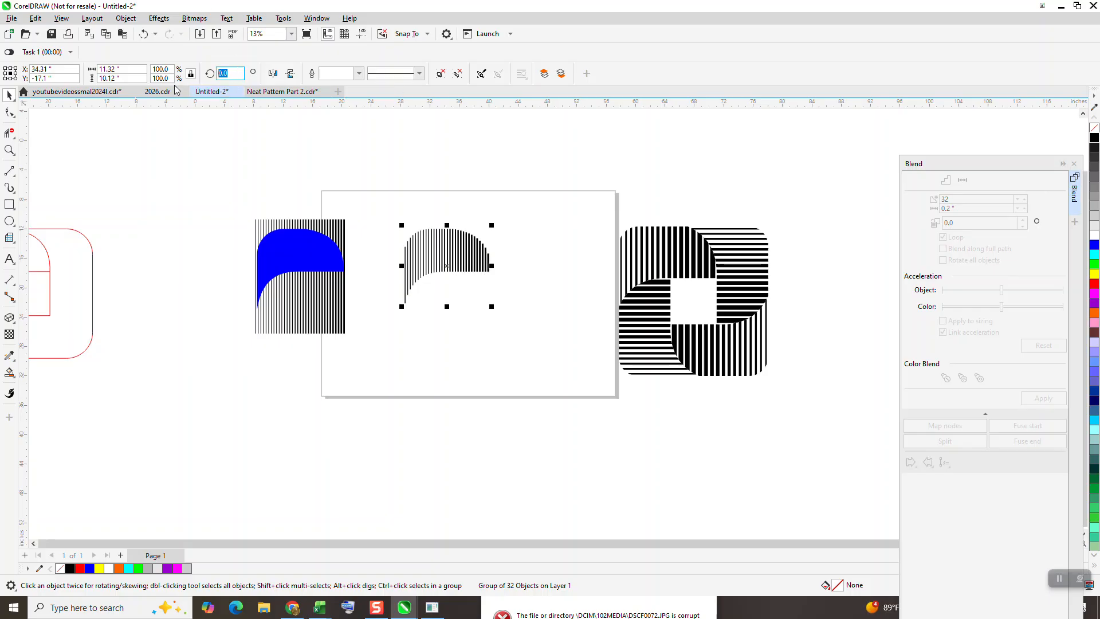
Try to build the ring from a copy of the clipped fine stripes rotated 90 degrees and repeated twice
key("Return")
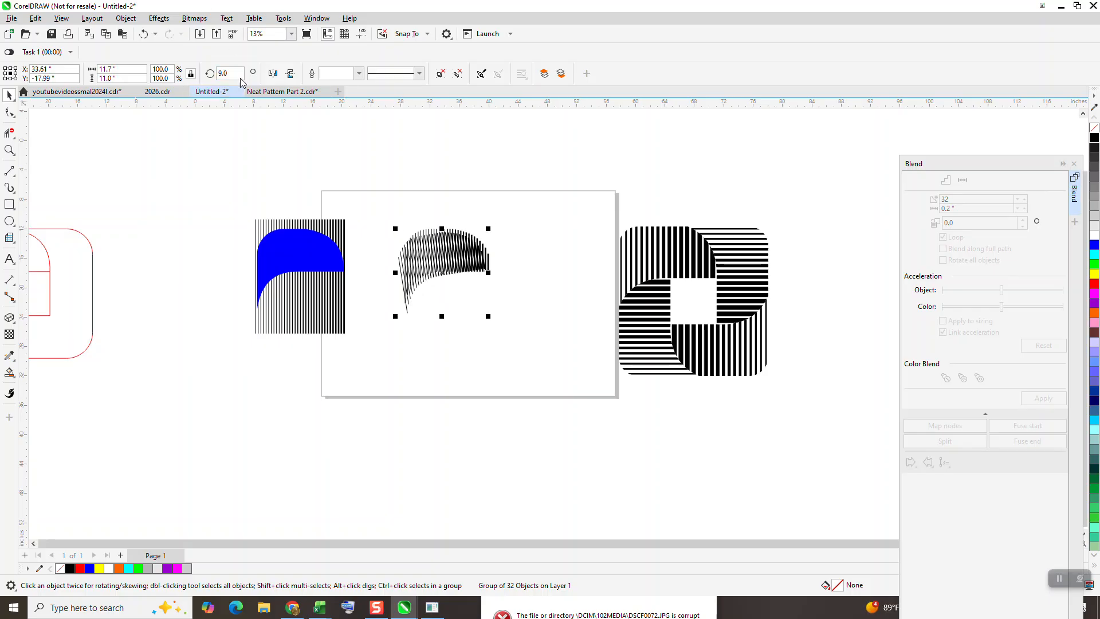
type("90")
key("Return")
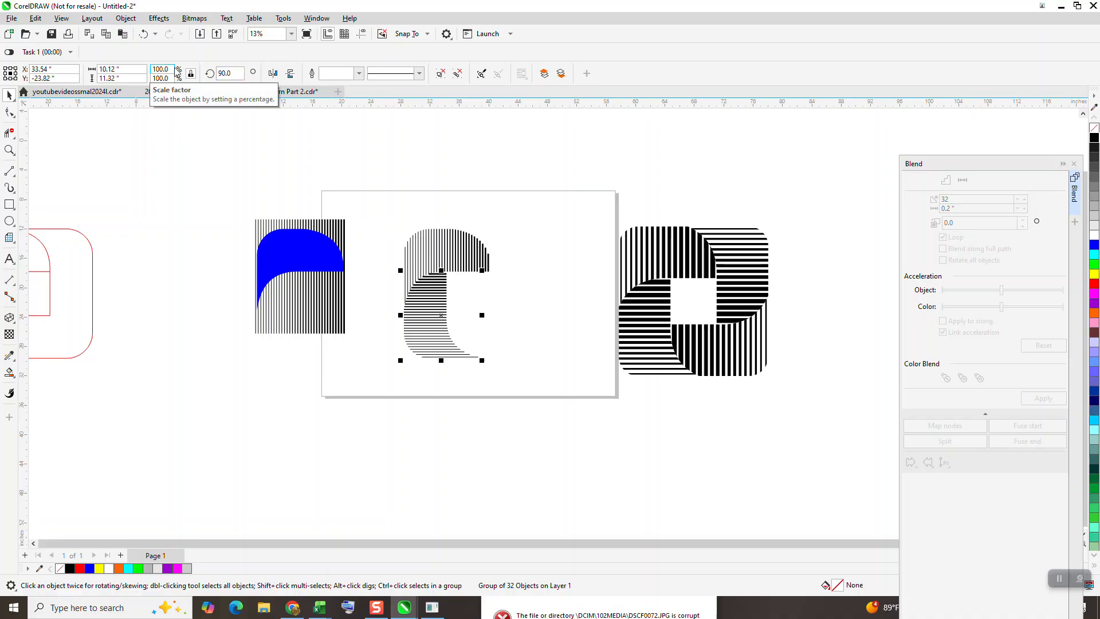
key("ctrl+d")
key("ctrl+d")
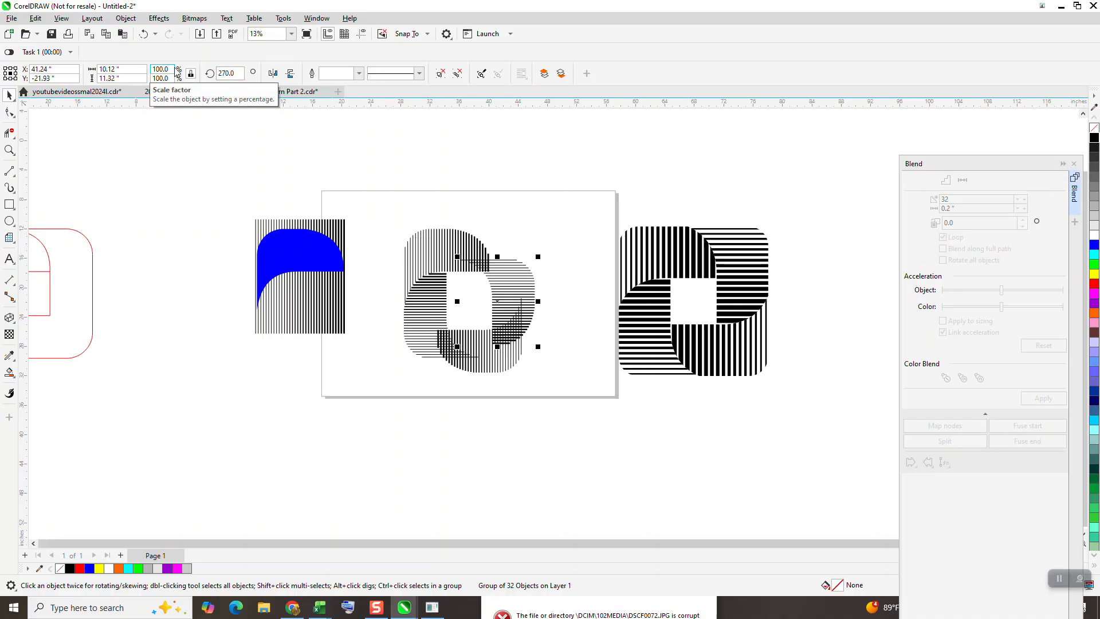
Delete the three misaligned rotated copies, keeping only the original clipped stripes
key("Delete")
left_click(504, 350)
key("Delete")
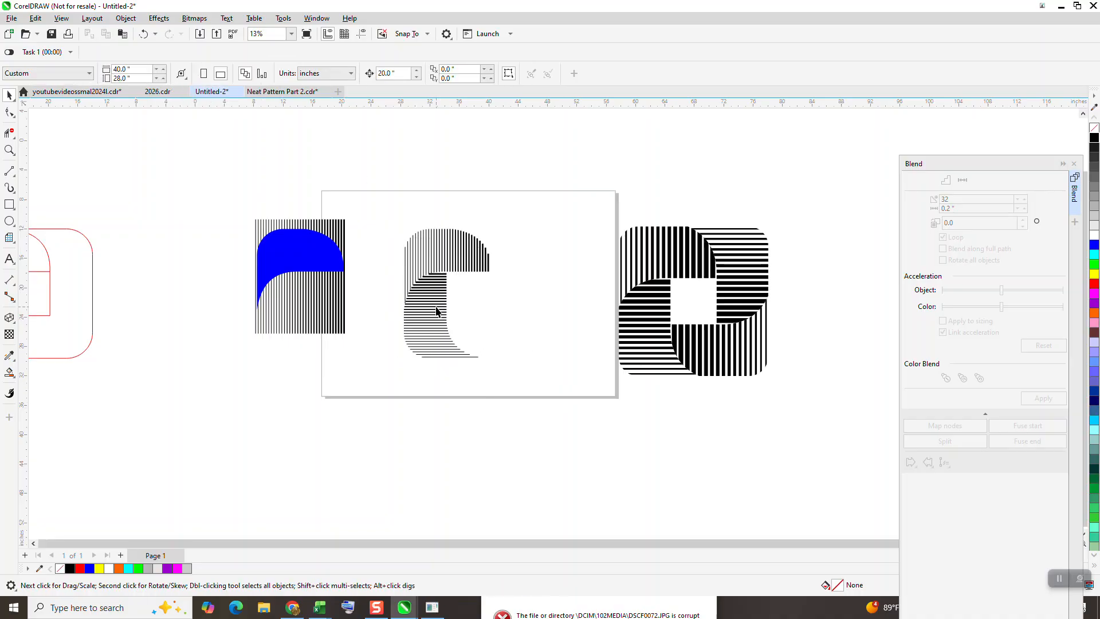
left_click(436, 311)
key("Delete")
Select the remaining clipped fine stripes, create a copy rotated 90 degrees and repeat it twice to close the ring
left_click(462, 244)
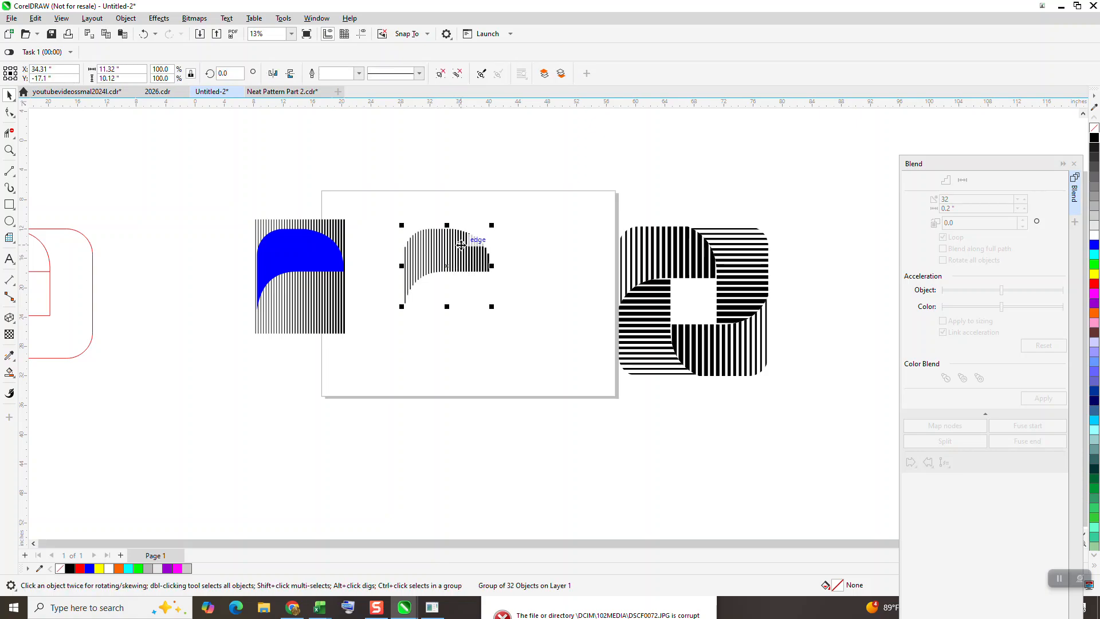
left_click(229, 72)
type("90")
key("Return")
key("ctrl+d")
key("ctrl+d")
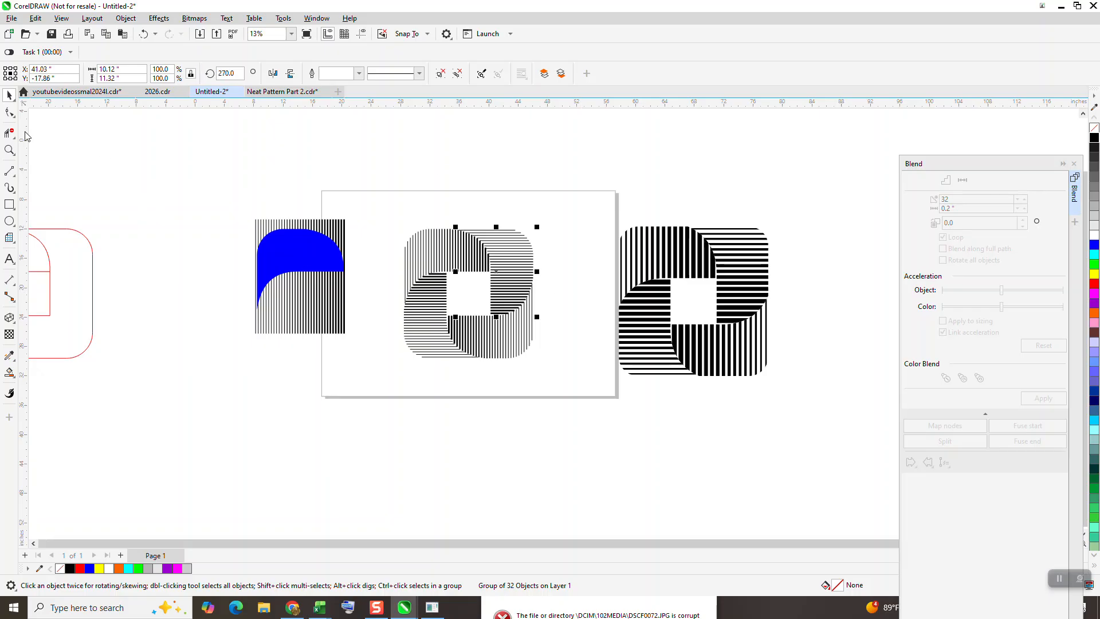
Examine the fine-striped ring up close and compare it with the bolder pattern beside the page
left_click(8, 149)
left_click_drag(543, 358, 581, 389)
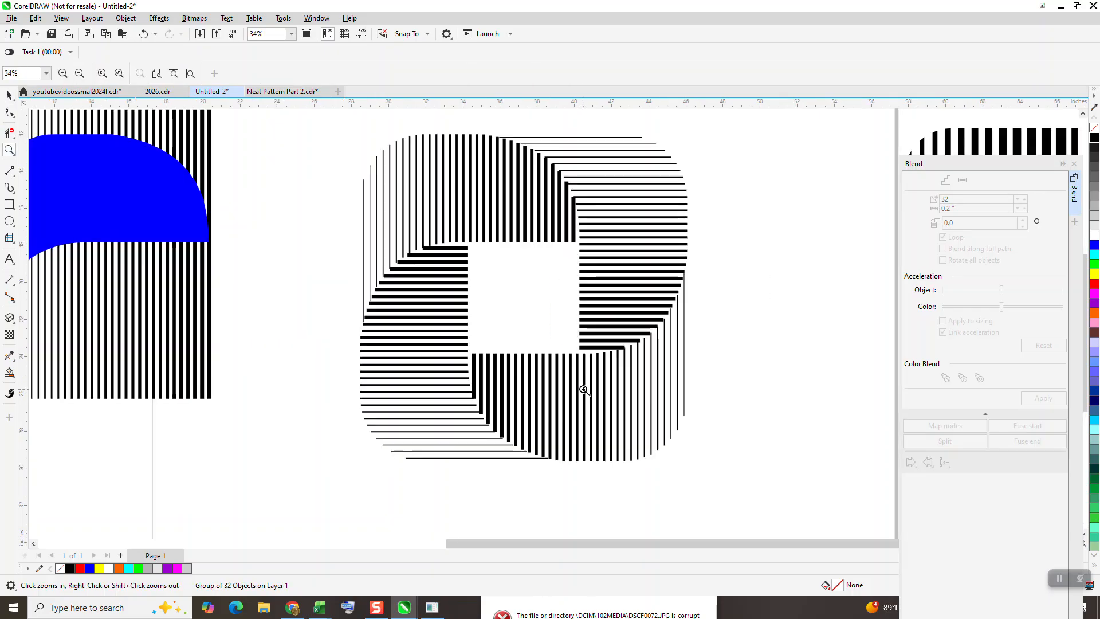
scroll(577, 370, "down", 2)
scroll(544, 323, "down", 2)
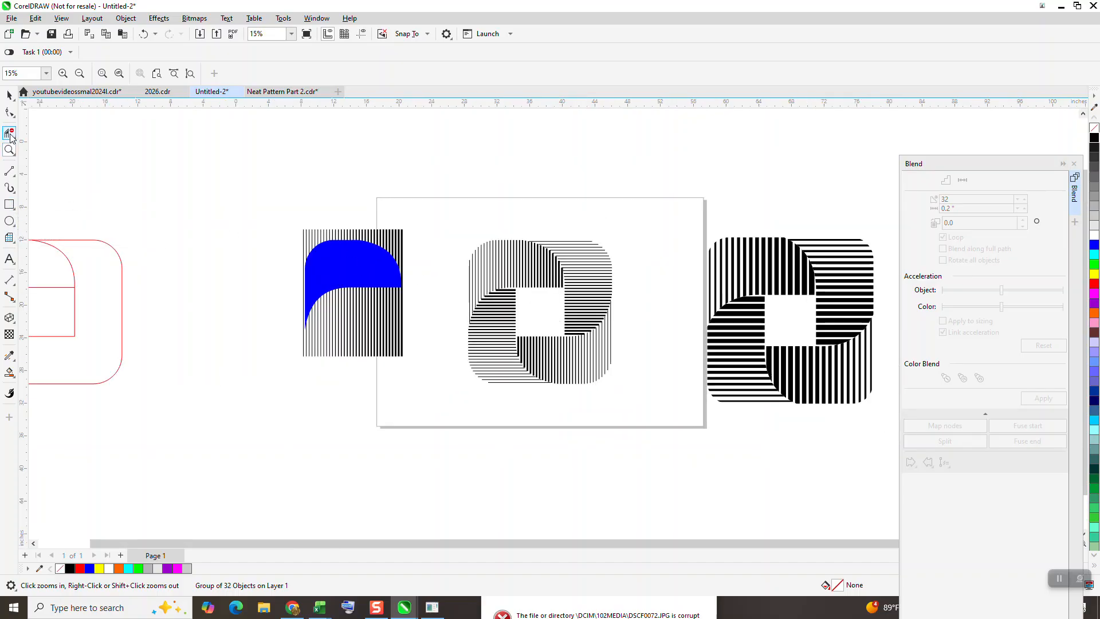
left_click_drag(441, 223, 698, 426)
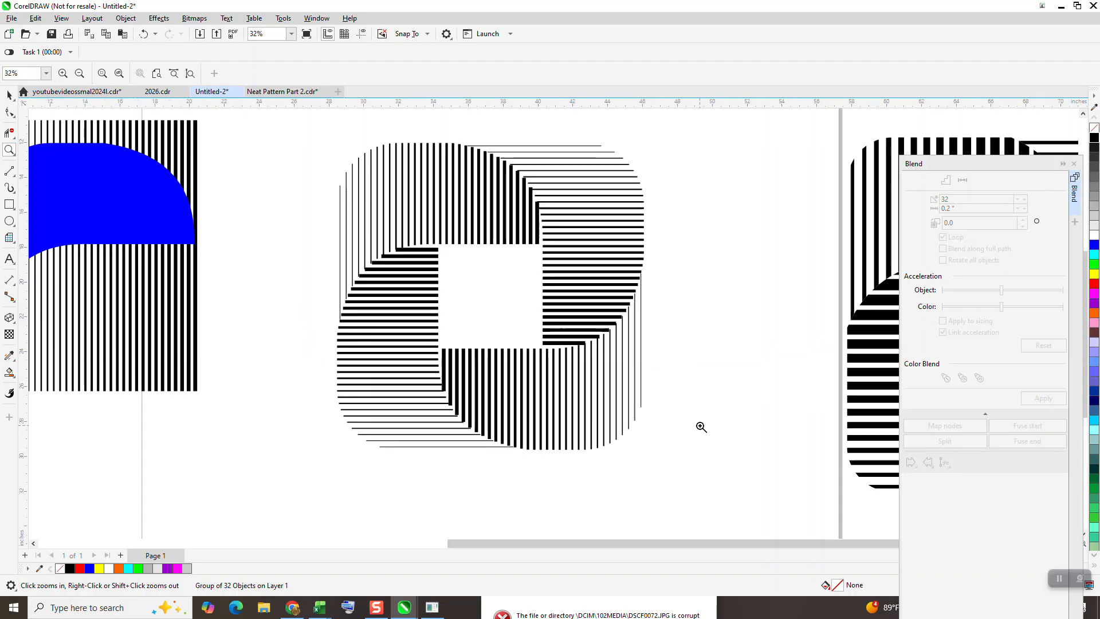
Select all four parts of the fine-striped ring, close the Blend settings and set the ring's outline color to yellow
scroll(573, 427, "down", 1)
left_click(9, 95)
left_click_drag(341, 191, 712, 510)
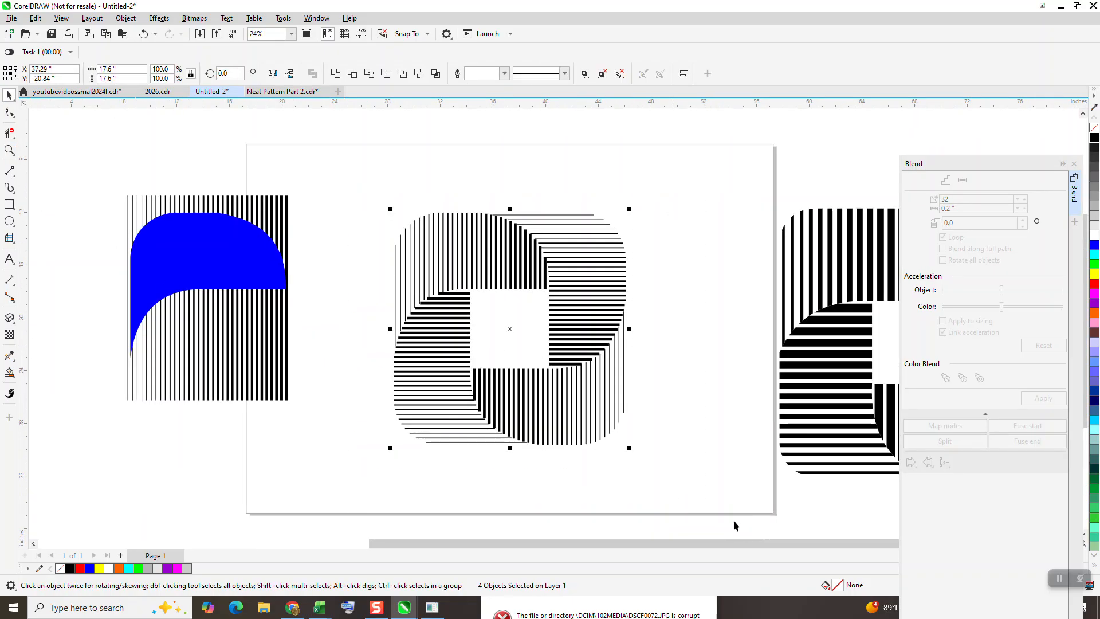
left_click(1074, 164)
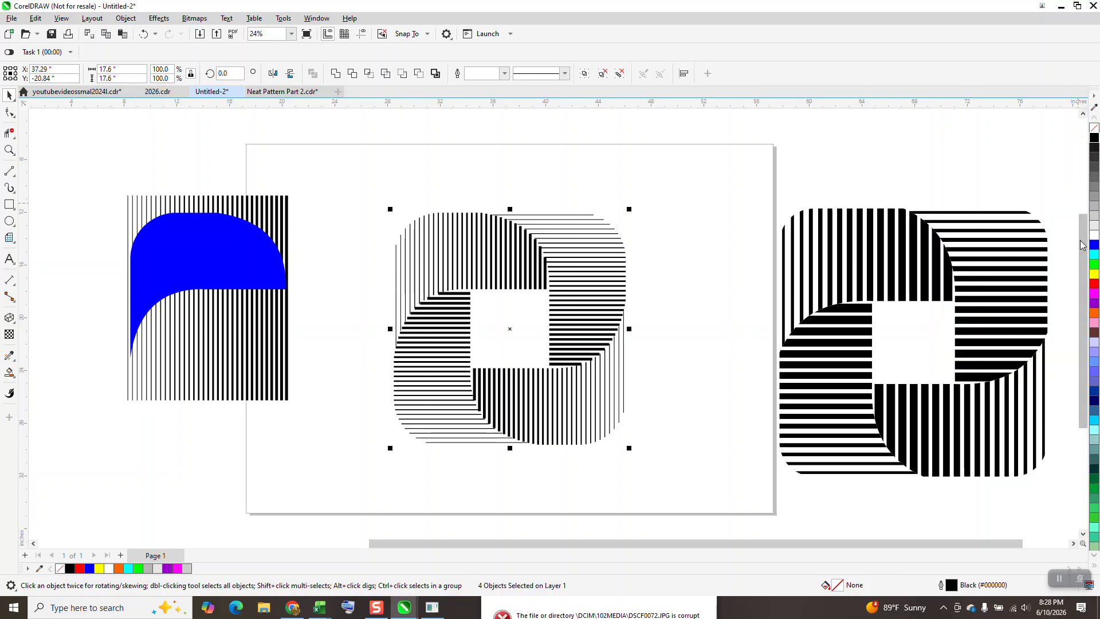
right_click(1094, 275)
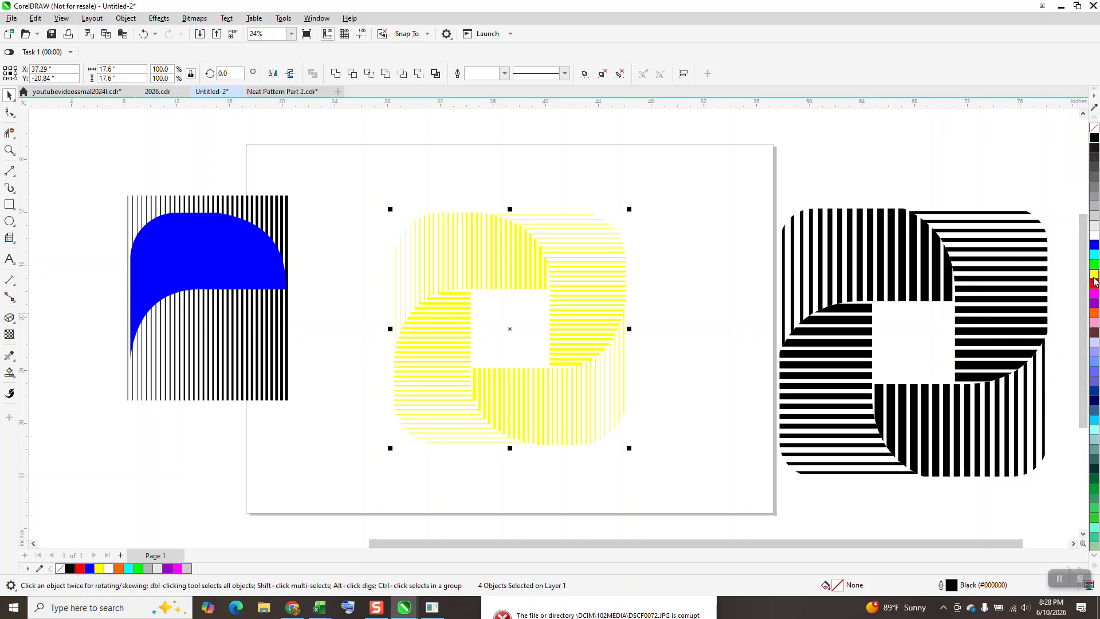
Draw a rectangle about 24.8 by 21.4 inches around the yellow ring, fill it black, send it behind the stripes and deselect it
left_click_drag(341, 187, 668, 471)
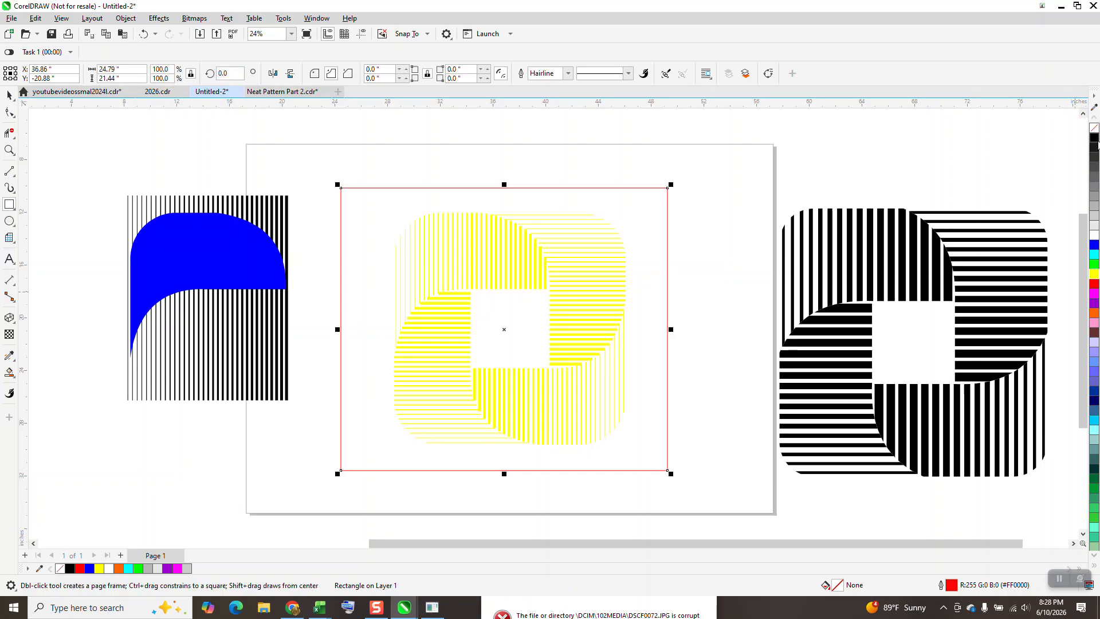
left_click(1094, 140)
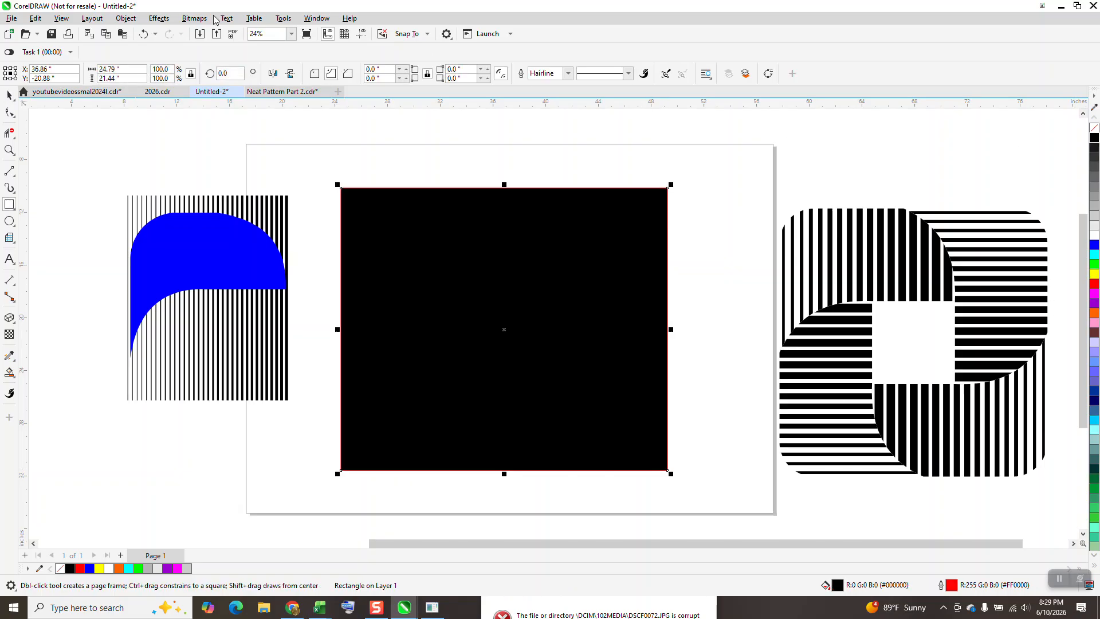
left_click(125, 18)
mouse_move(148, 222)
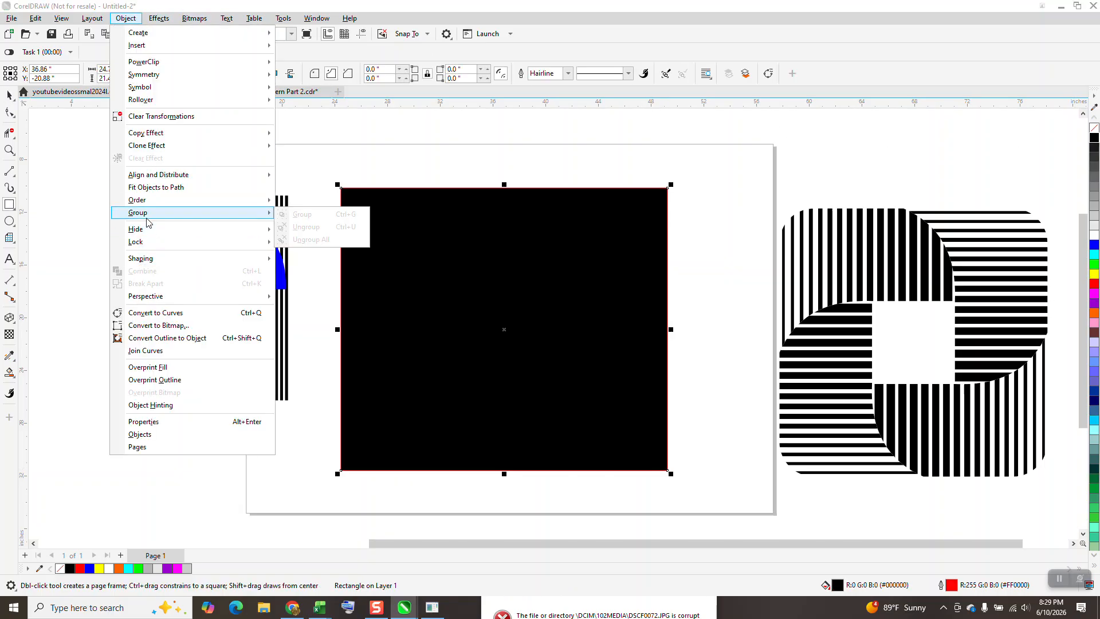
mouse_move(175, 200)
left_click(307, 215)
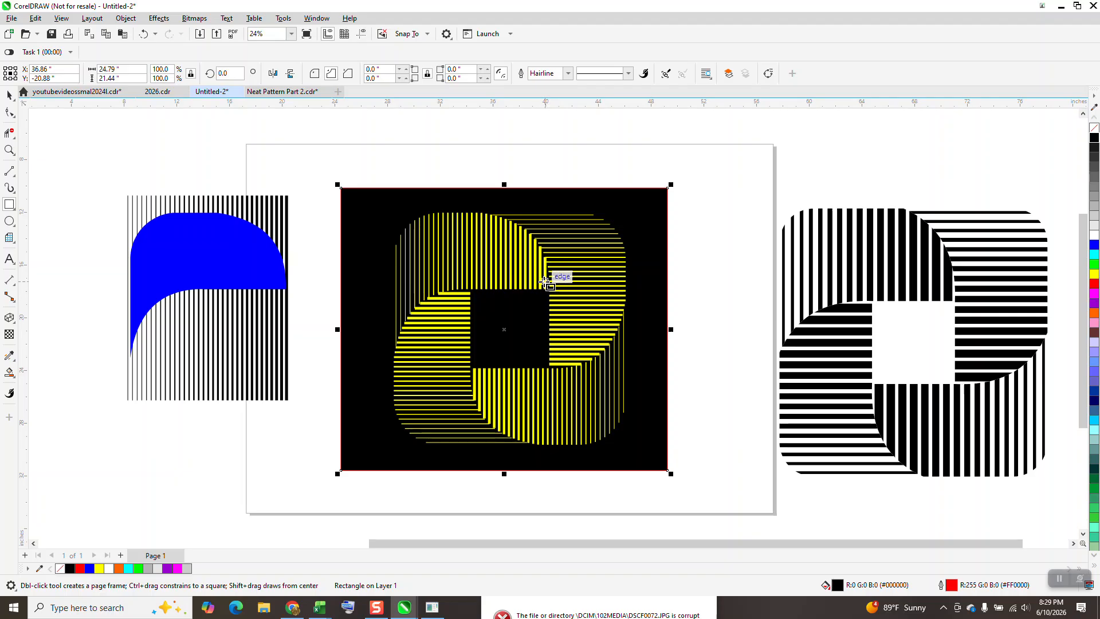
left_click(680, 297)
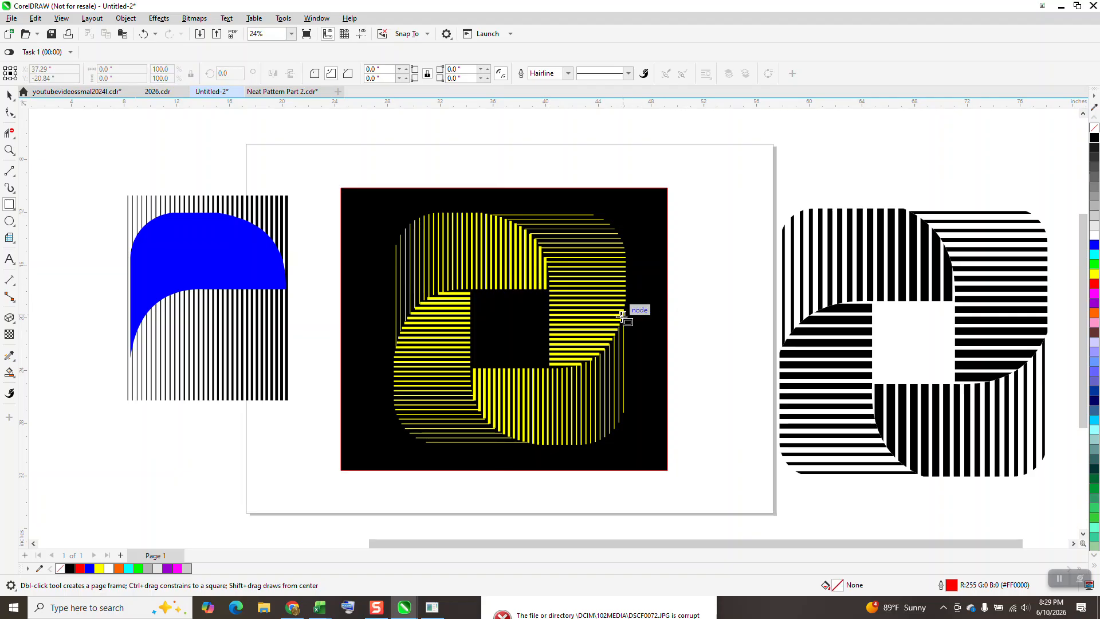